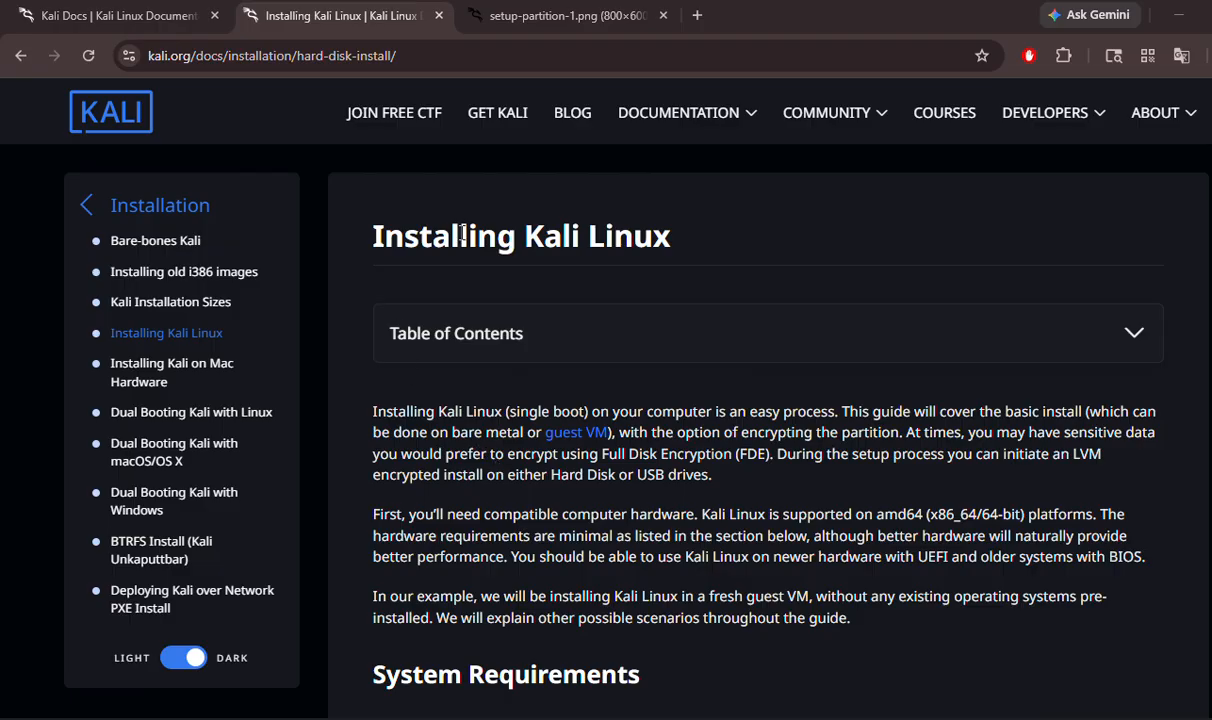
Scroll the Installing Kali Linux guide past the boot menus to the 'Select a language' screenshot.
{"action": "scroll", "coordinate": [490, 240], "scroll_direction": "down", "scroll_amount": 1}
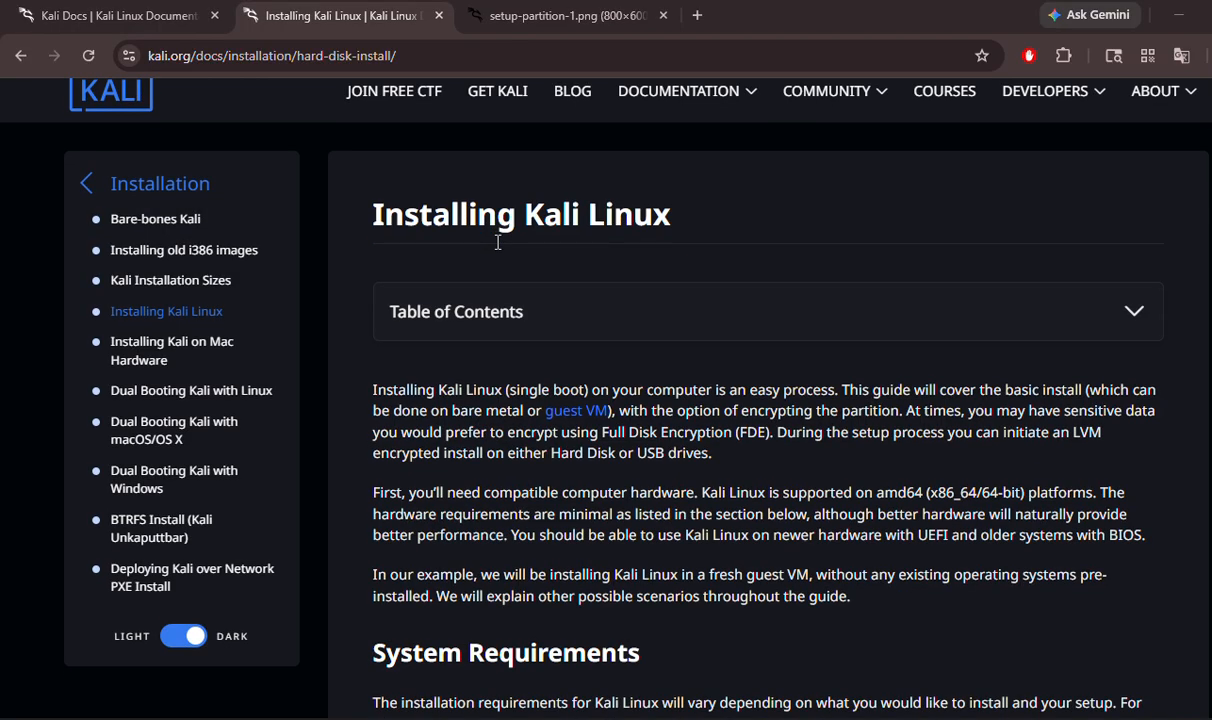
{"action": "scroll", "coordinate": [497, 242], "scroll_direction": "up", "scroll_amount": 1}
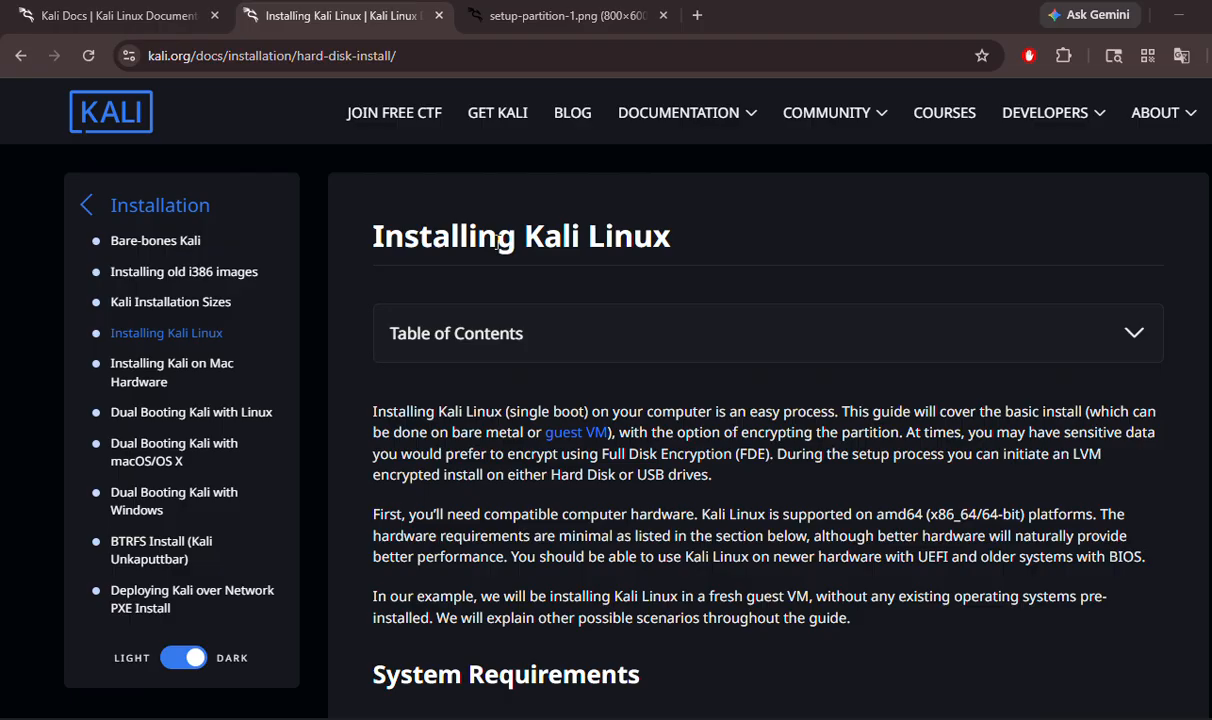
{"action": "scroll", "coordinate": [497, 240], "scroll_direction": "down", "scroll_amount": 1}
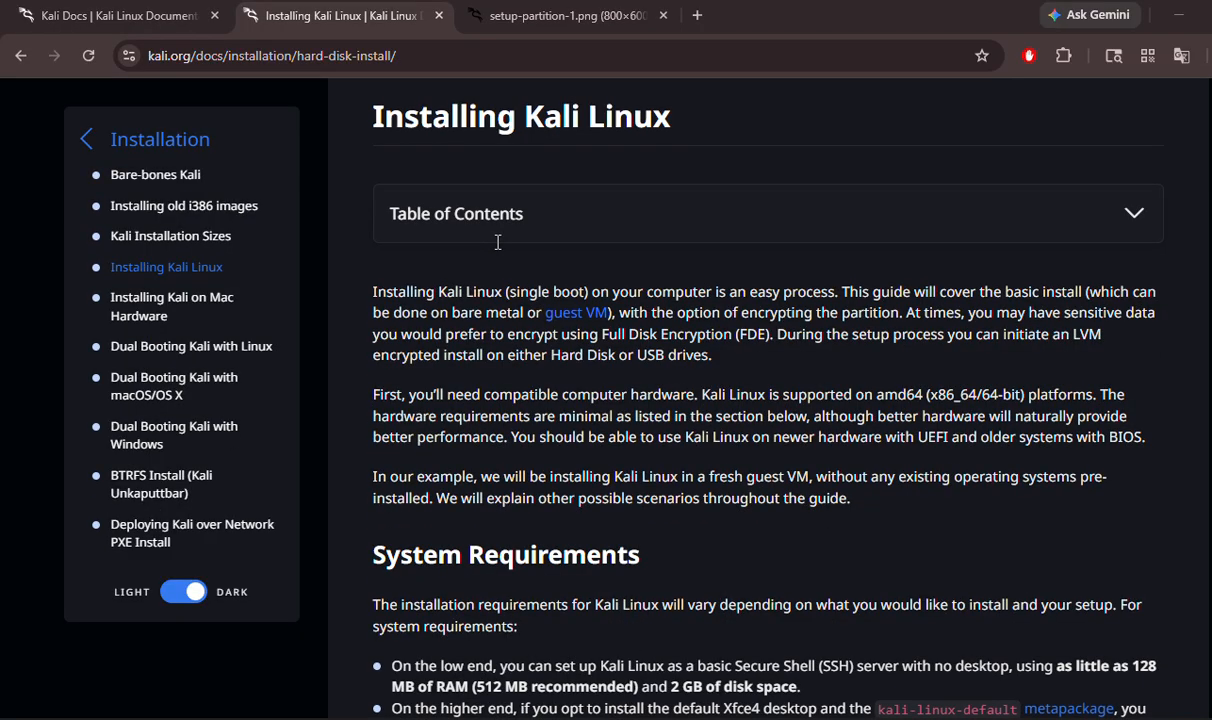
{"action": "scroll", "coordinate": [497, 242], "scroll_direction": "down", "scroll_amount": 10}
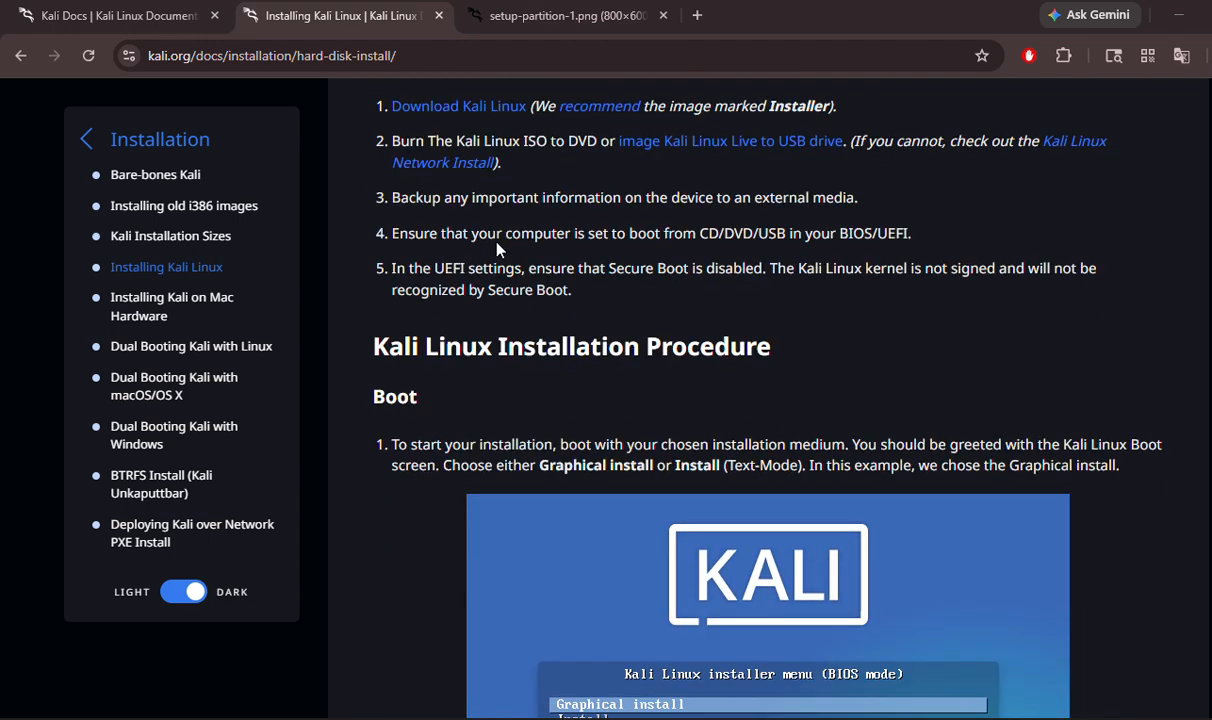
{"action": "scroll", "coordinate": [497, 249], "scroll_direction": "down", "scroll_amount": 4}
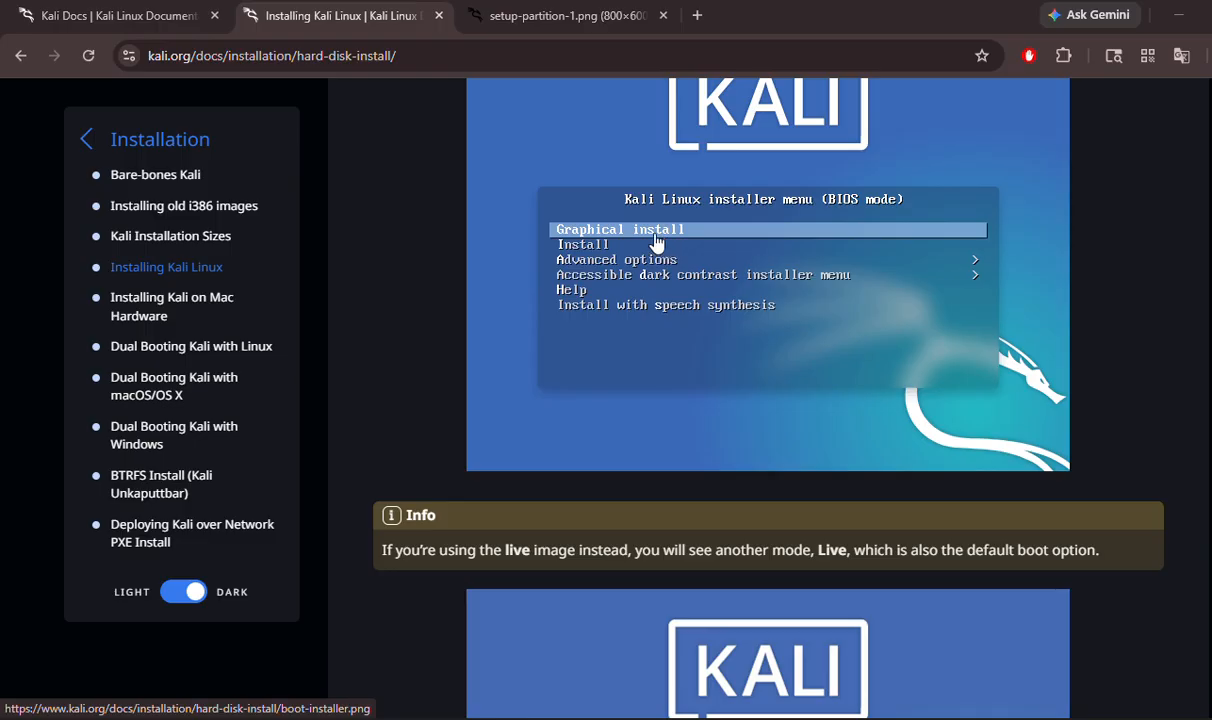
{"action": "scroll", "coordinate": [655, 242], "scroll_direction": "down", "scroll_amount": 4}
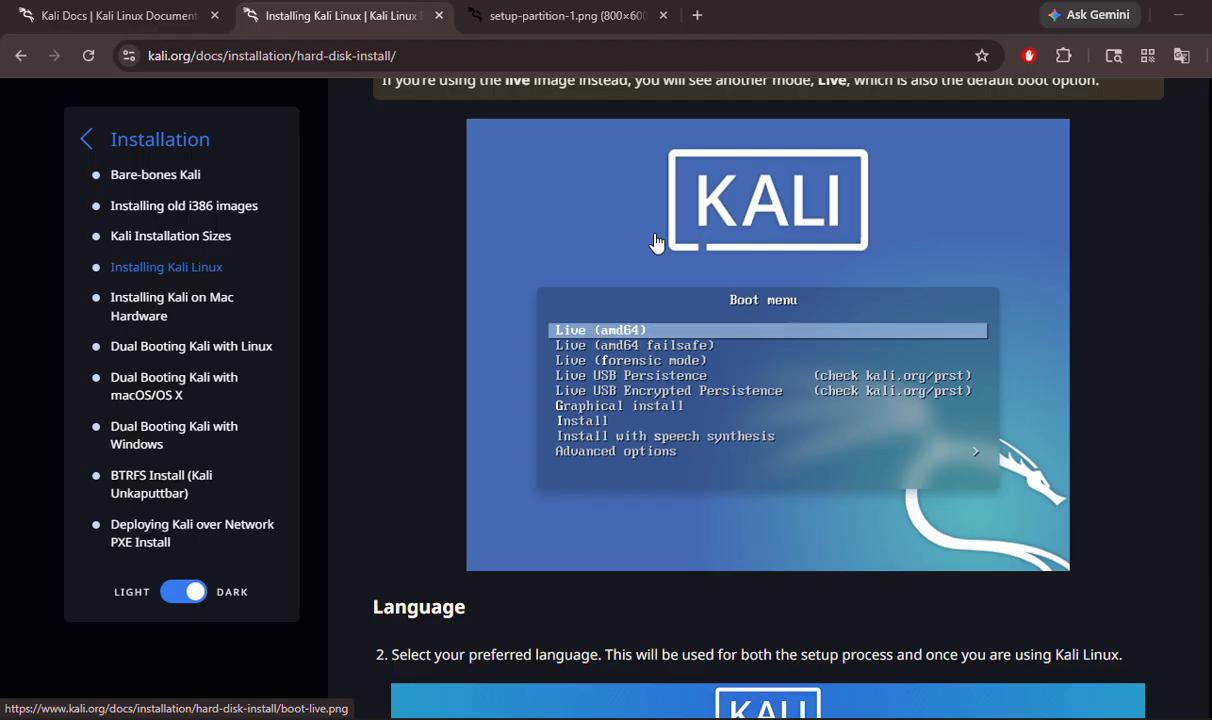
{"action": "scroll", "coordinate": [655, 242], "scroll_direction": "down", "scroll_amount": 5}
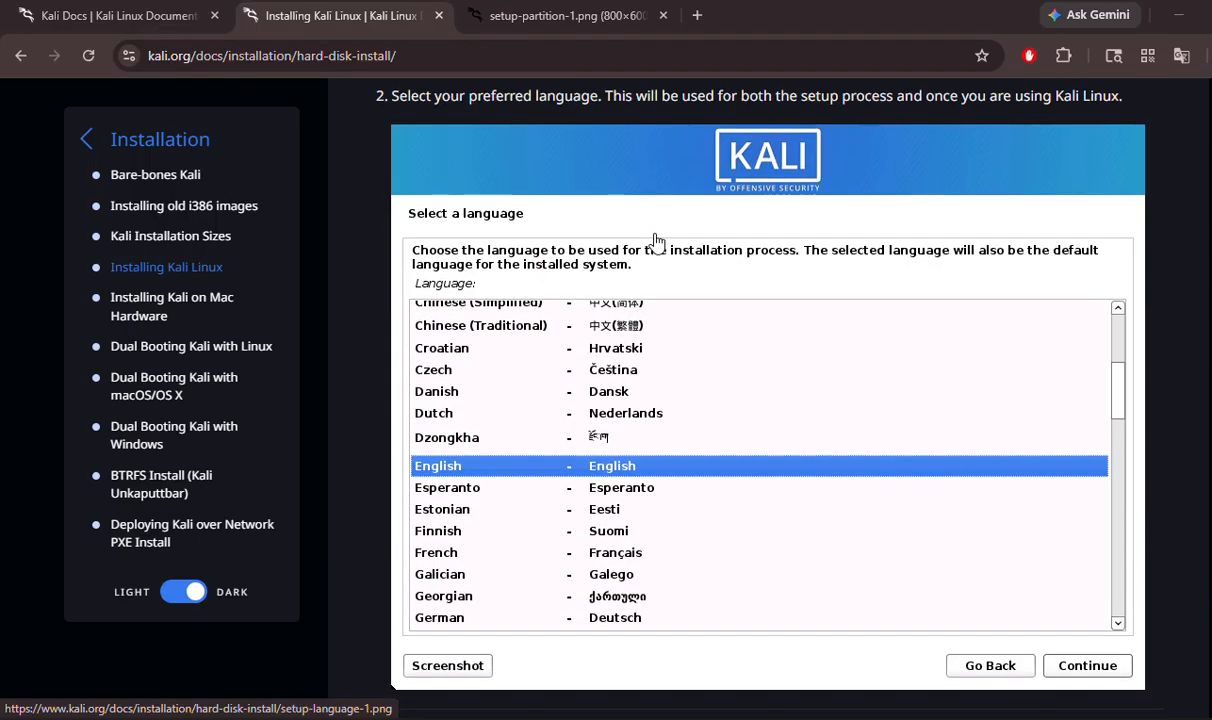
Scroll past the location, keyboard and hostname screenshots to the domain-name step.
{"action": "scroll", "coordinate": [655, 242], "scroll_direction": "down", "scroll_amount": 3}
{"action": "scroll", "coordinate": [655, 243], "scroll_direction": "up", "scroll_amount": 3}
{"action": "scroll", "coordinate": [655, 243], "scroll_direction": "down", "scroll_amount": 1}
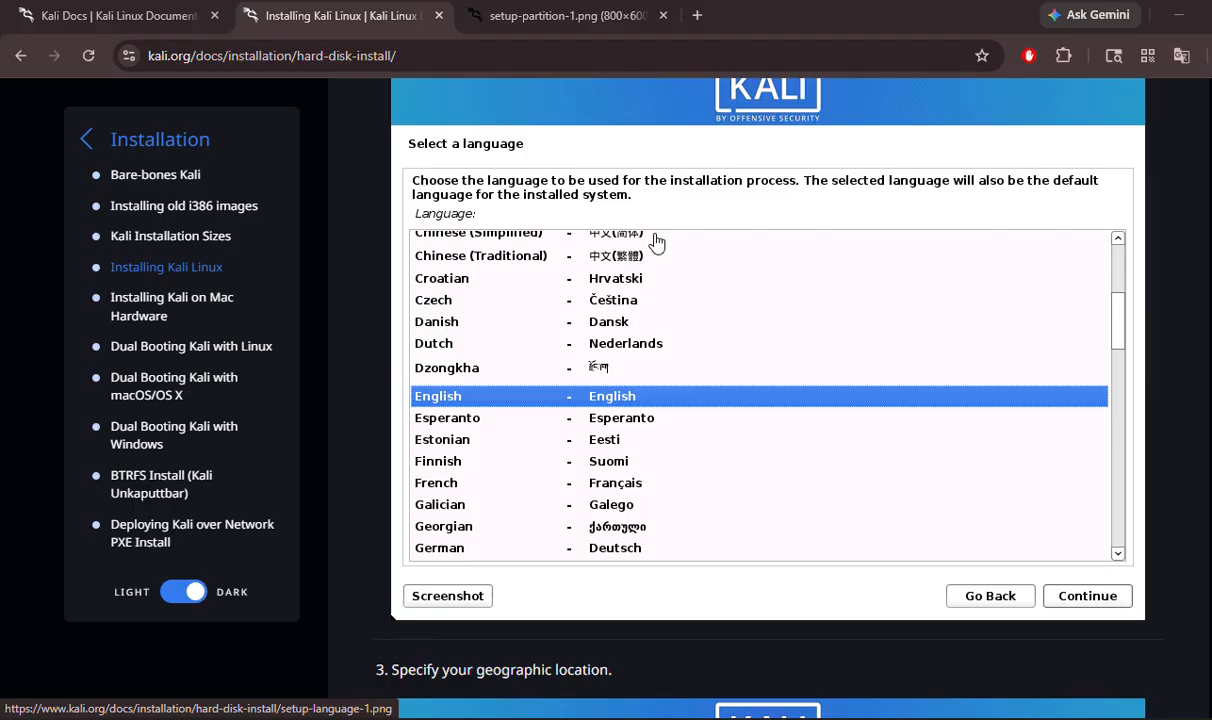
{"action": "scroll", "coordinate": [655, 242], "scroll_direction": "down", "scroll_amount": 6}
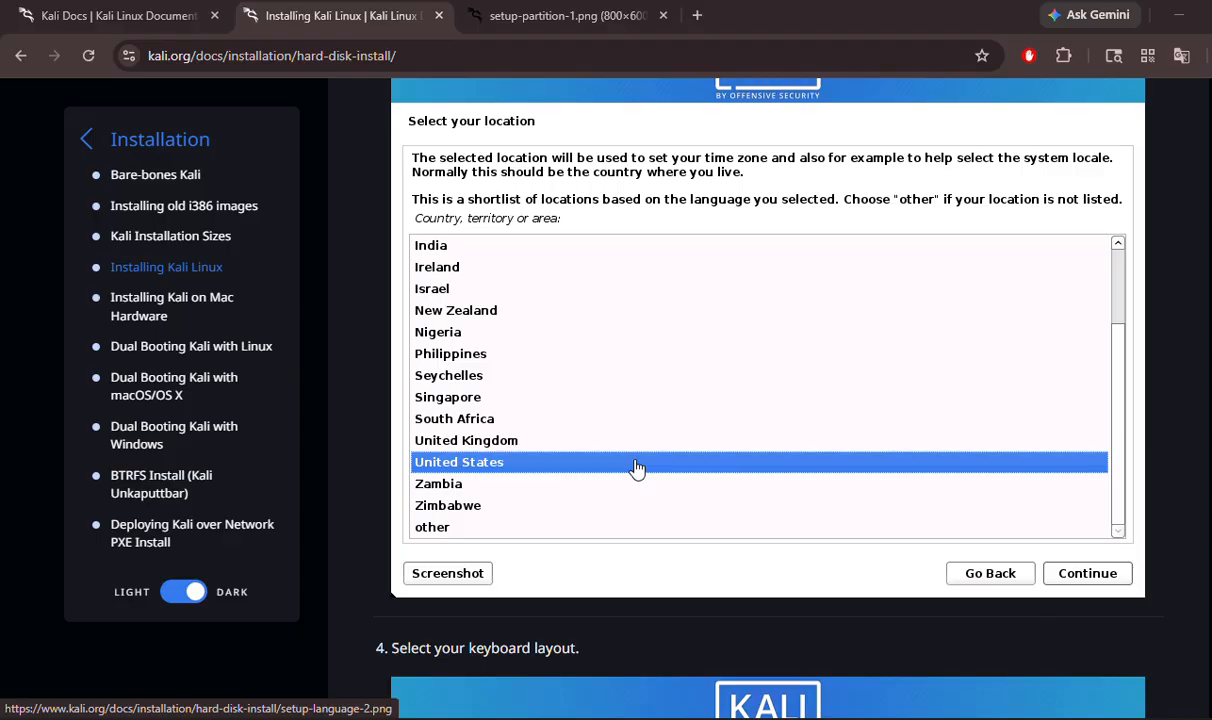
{"action": "scroll", "coordinate": [637, 468], "scroll_direction": "down", "scroll_amount": 4}
{"action": "scroll", "coordinate": [603, 406], "scroll_direction": "down", "scroll_amount": 2}
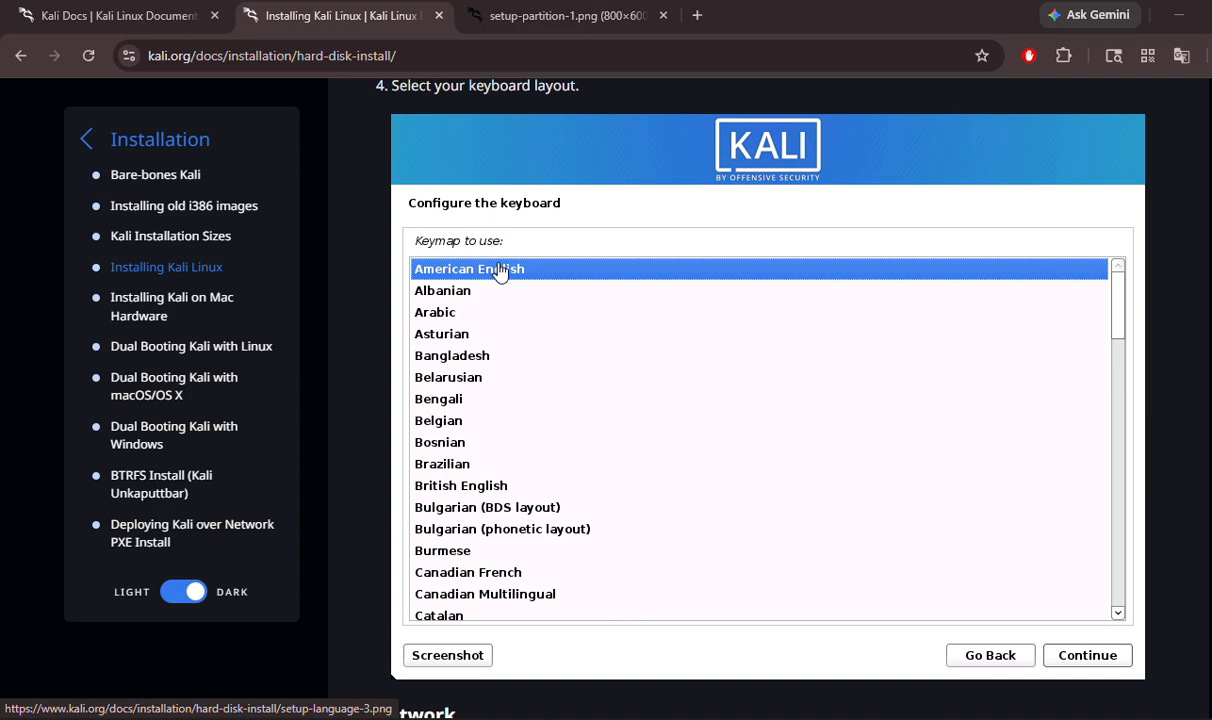
{"action": "scroll", "coordinate": [500, 272], "scroll_direction": "down", "scroll_amount": 7}
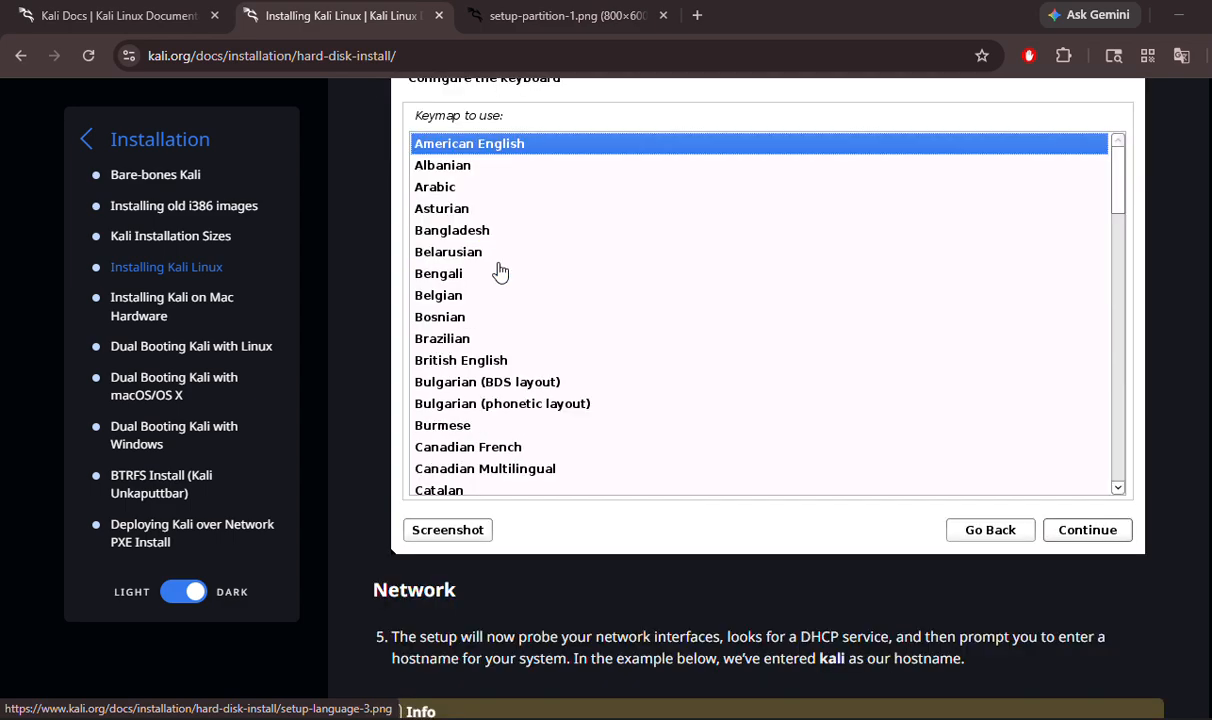
{"action": "scroll", "coordinate": [500, 265], "scroll_direction": "down", "scroll_amount": 2}
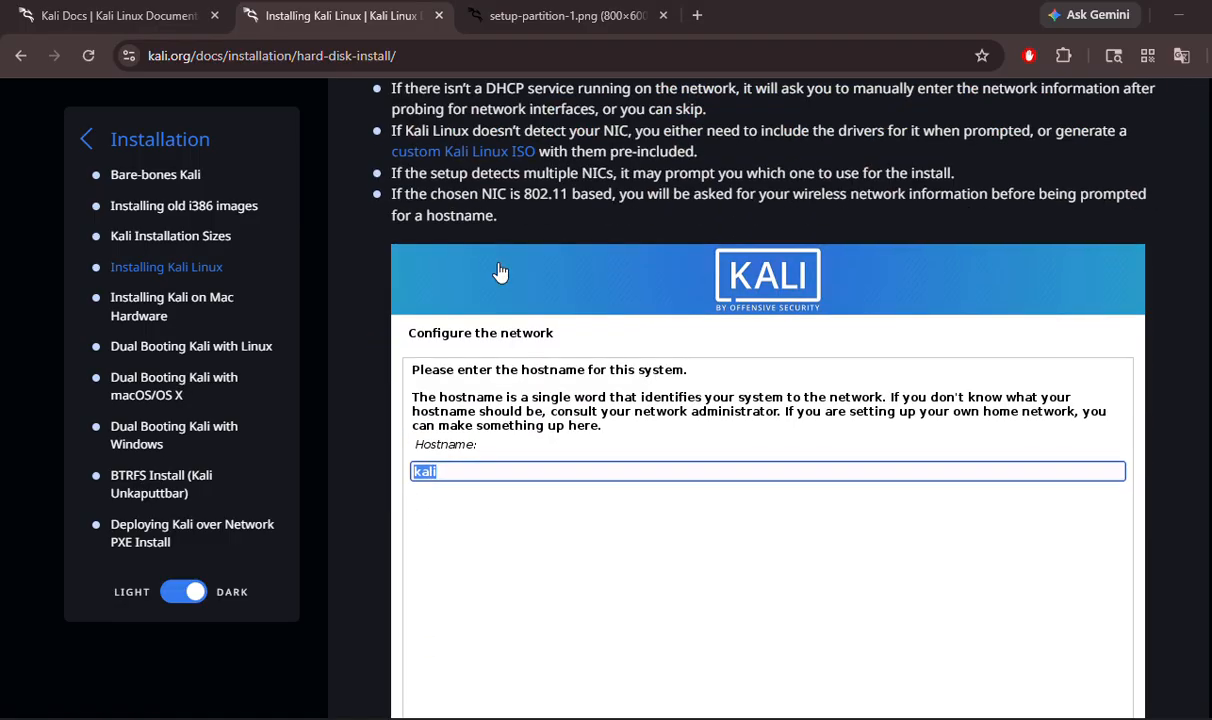
{"action": "scroll", "coordinate": [500, 272], "scroll_direction": "down", "scroll_amount": 2}
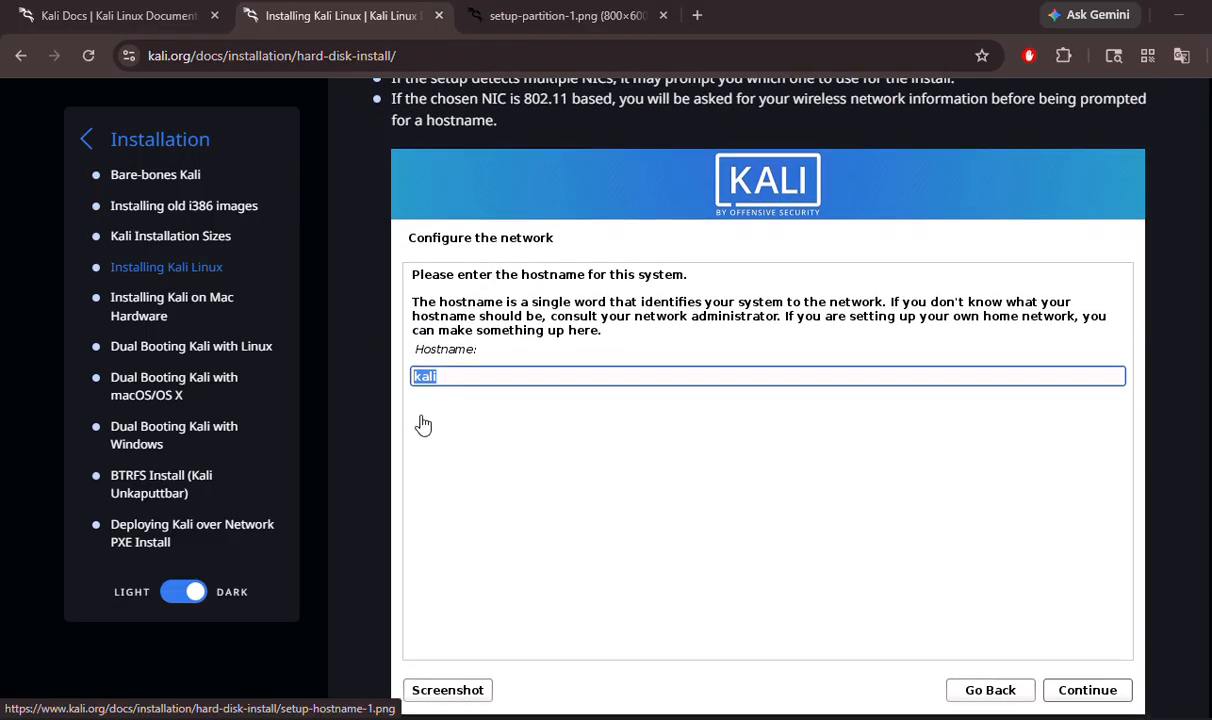
{"action": "scroll", "coordinate": [424, 425], "scroll_direction": "down", "scroll_amount": 8}
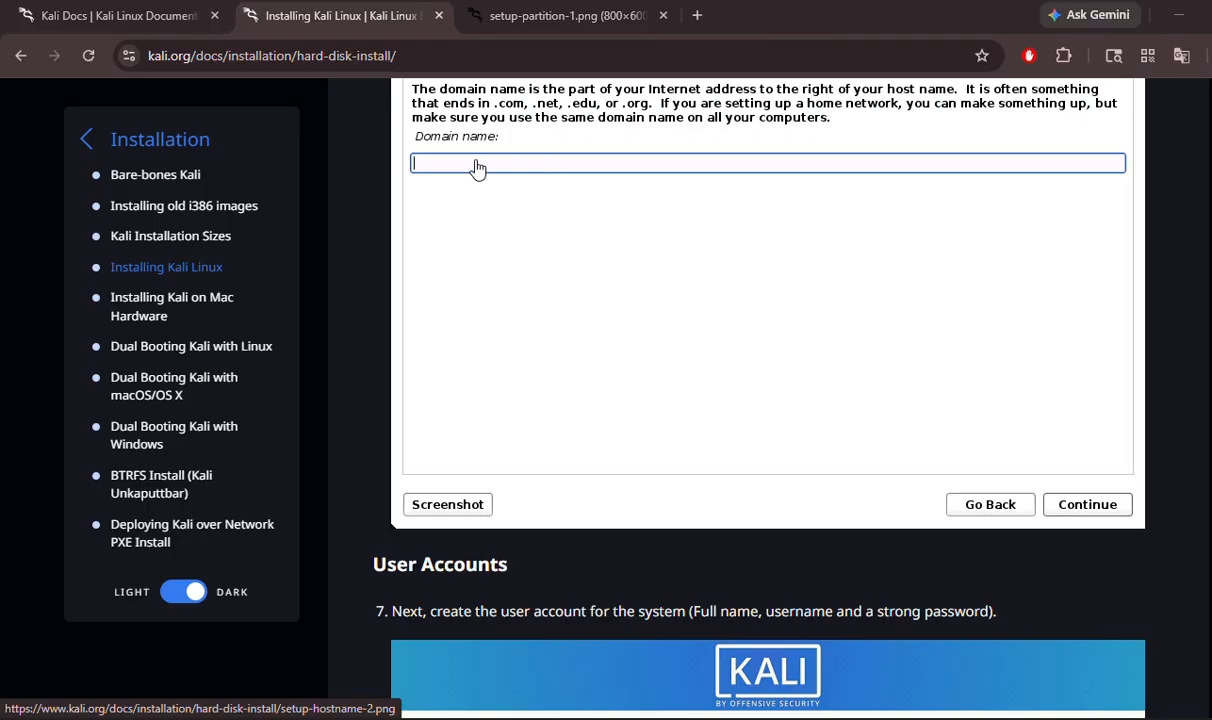
Scroll past the user account and password screenshots to the Clock time-zone step.
{"action": "scroll", "coordinate": [475, 168], "scroll_direction": "down", "scroll_amount": 4}
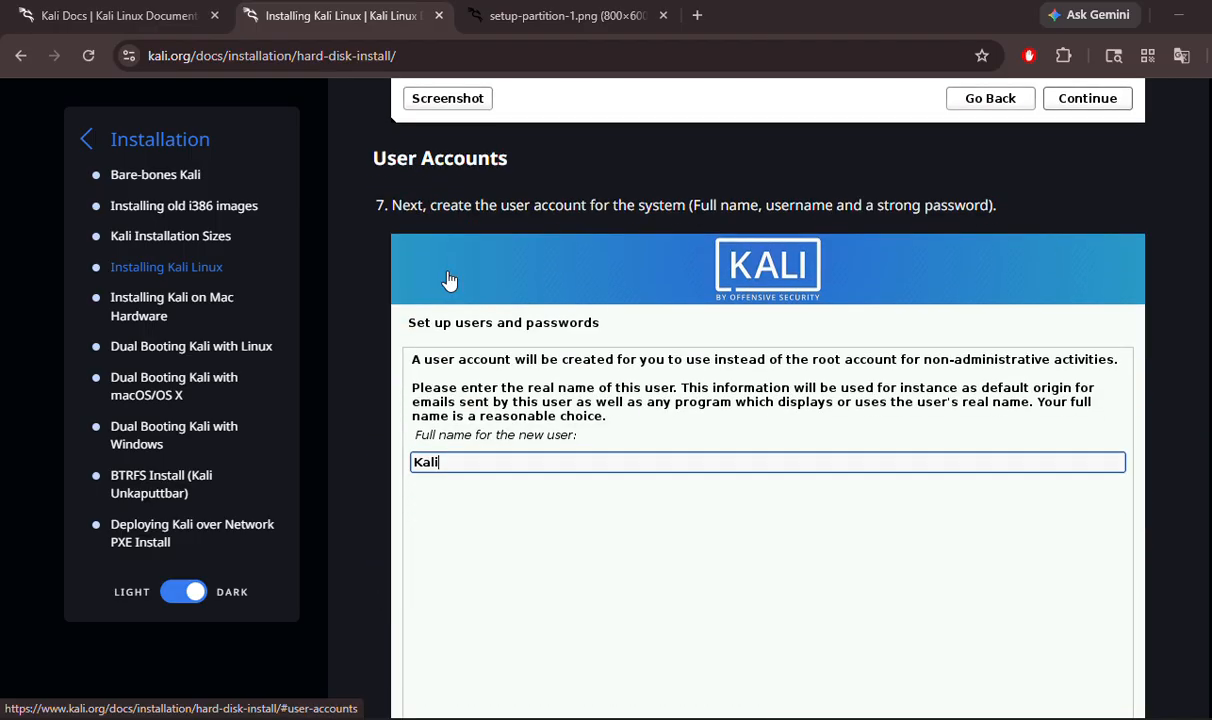
{"action": "scroll", "coordinate": [498, 503], "scroll_direction": "down", "scroll_amount": 1}
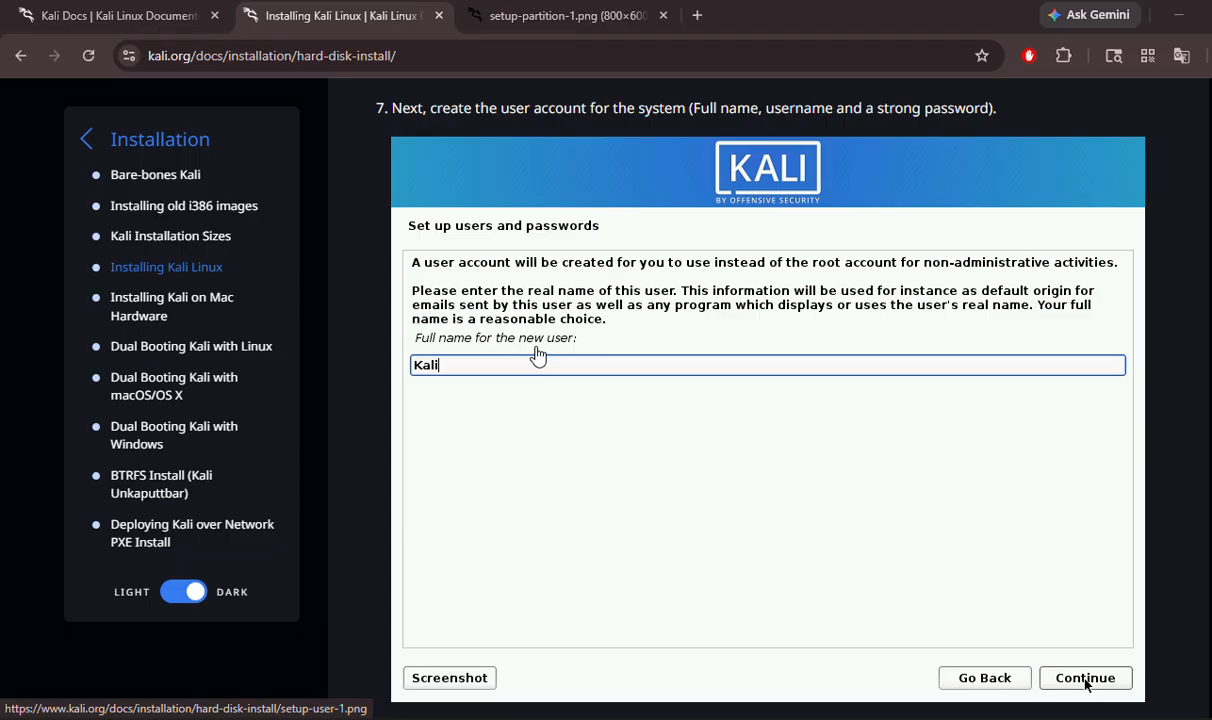
{"action": "scroll", "coordinate": [538, 357], "scroll_direction": "down", "scroll_amount": 3}
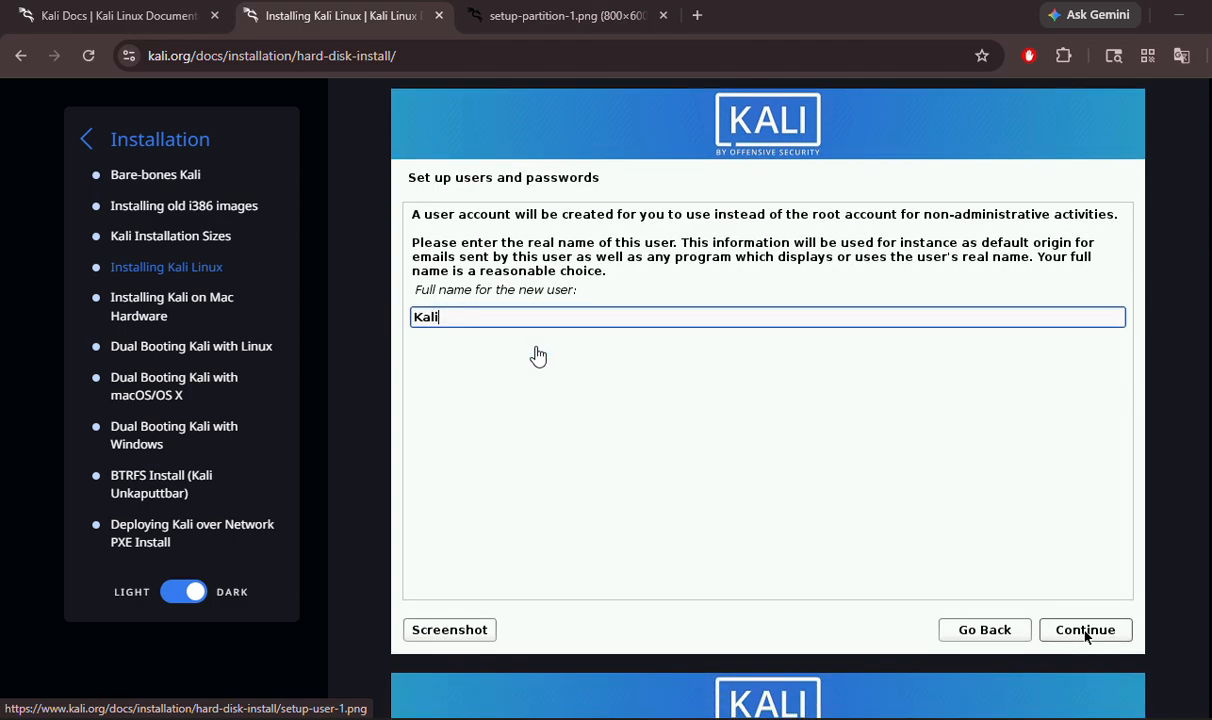
{"action": "scroll", "coordinate": [538, 357], "scroll_direction": "down", "scroll_amount": 2}
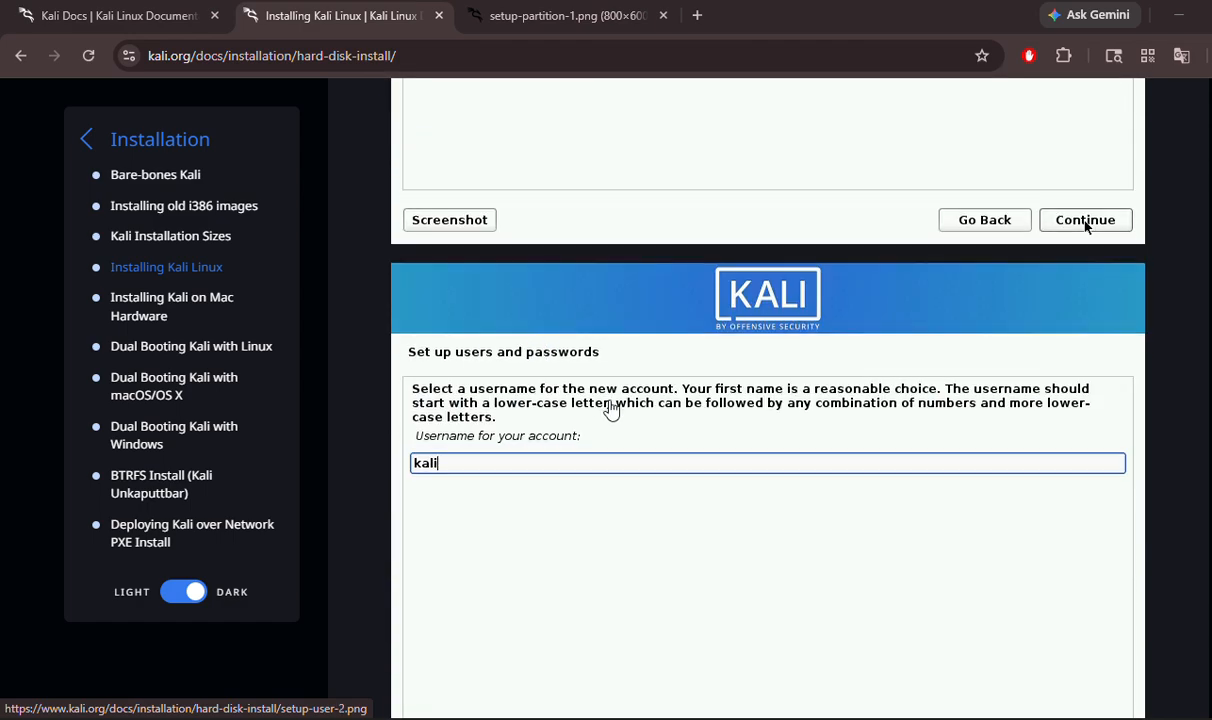
{"action": "scroll", "coordinate": [600, 400], "scroll_direction": "down", "scroll_amount": 2}
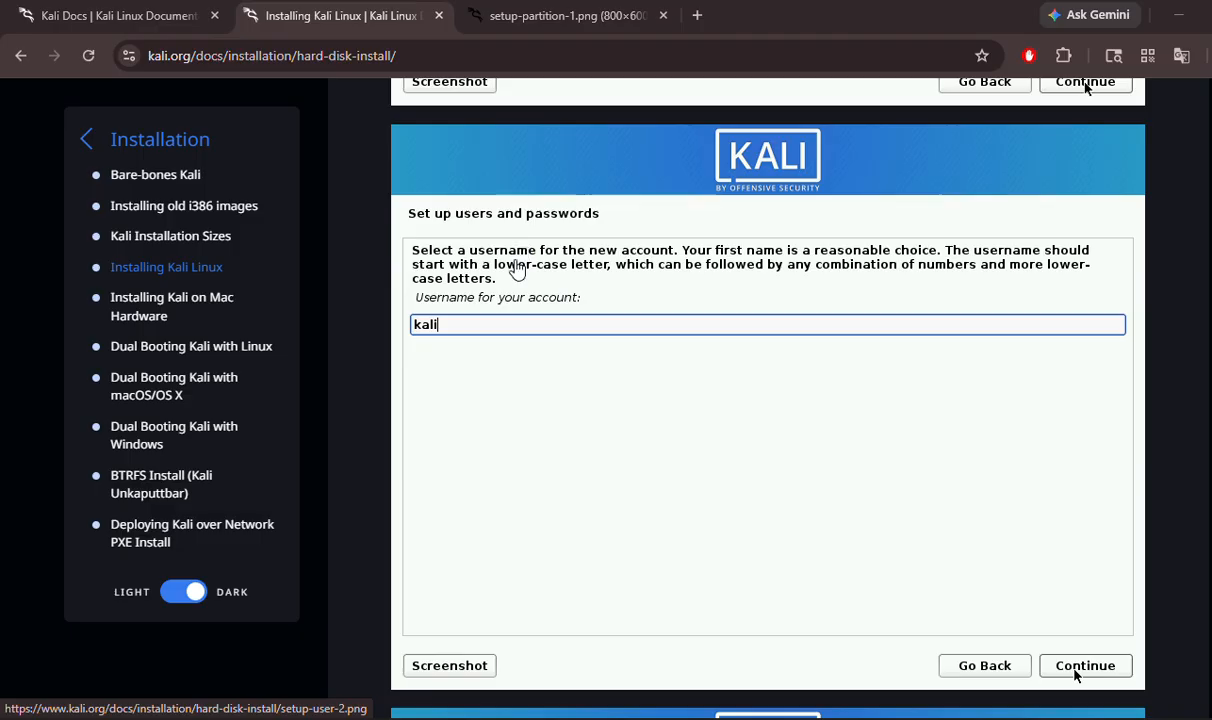
{"action": "scroll", "coordinate": [540, 333], "scroll_direction": "down", "scroll_amount": 5}
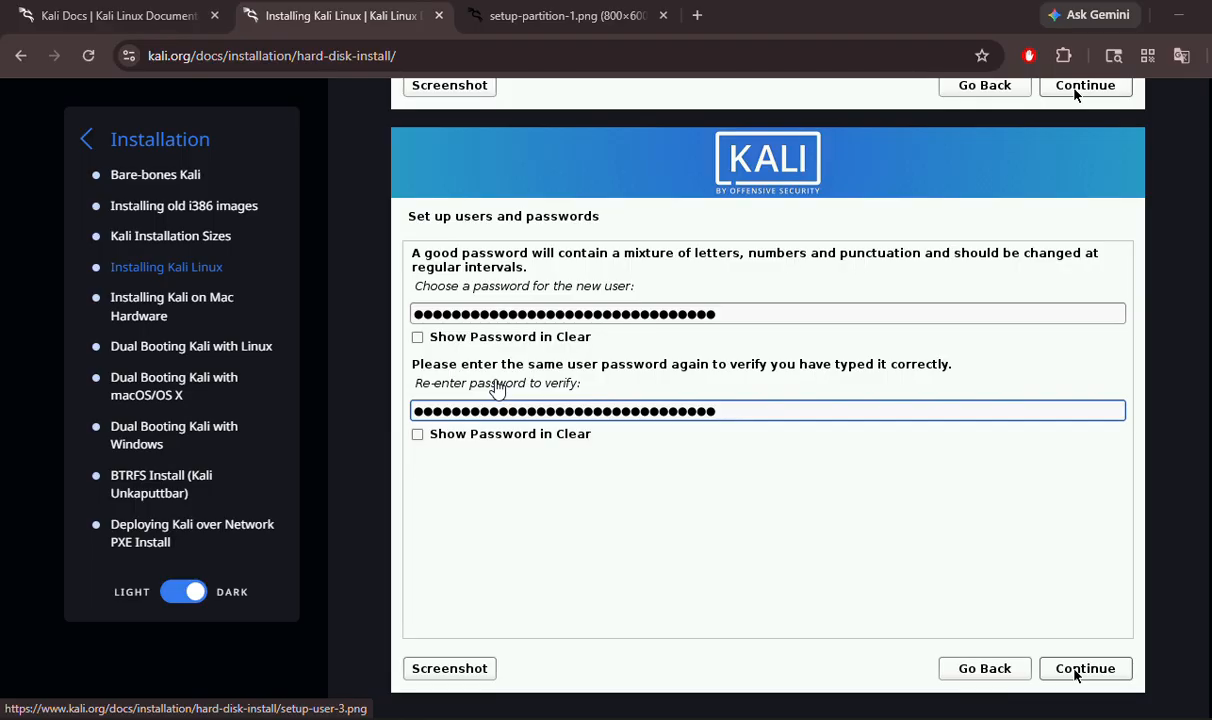
{"action": "scroll", "coordinate": [497, 389], "scroll_direction": "down", "scroll_amount": 1}
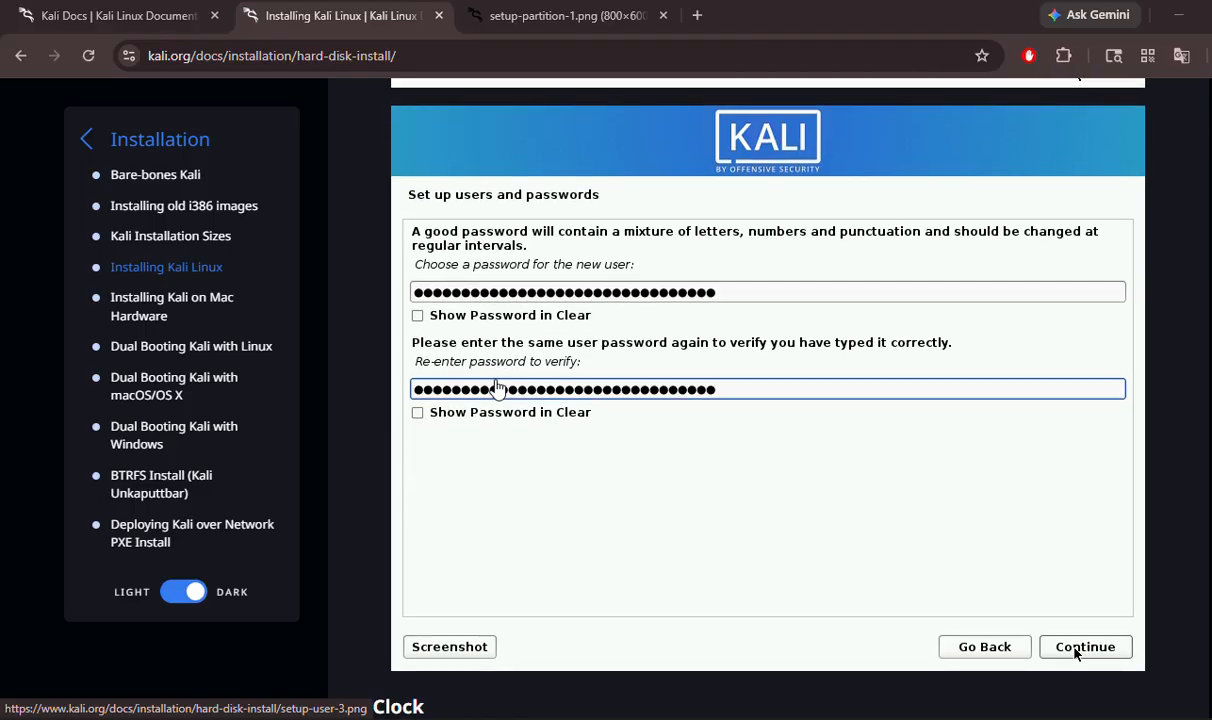
{"action": "scroll", "coordinate": [497, 389], "scroll_direction": "down", "scroll_amount": 5}
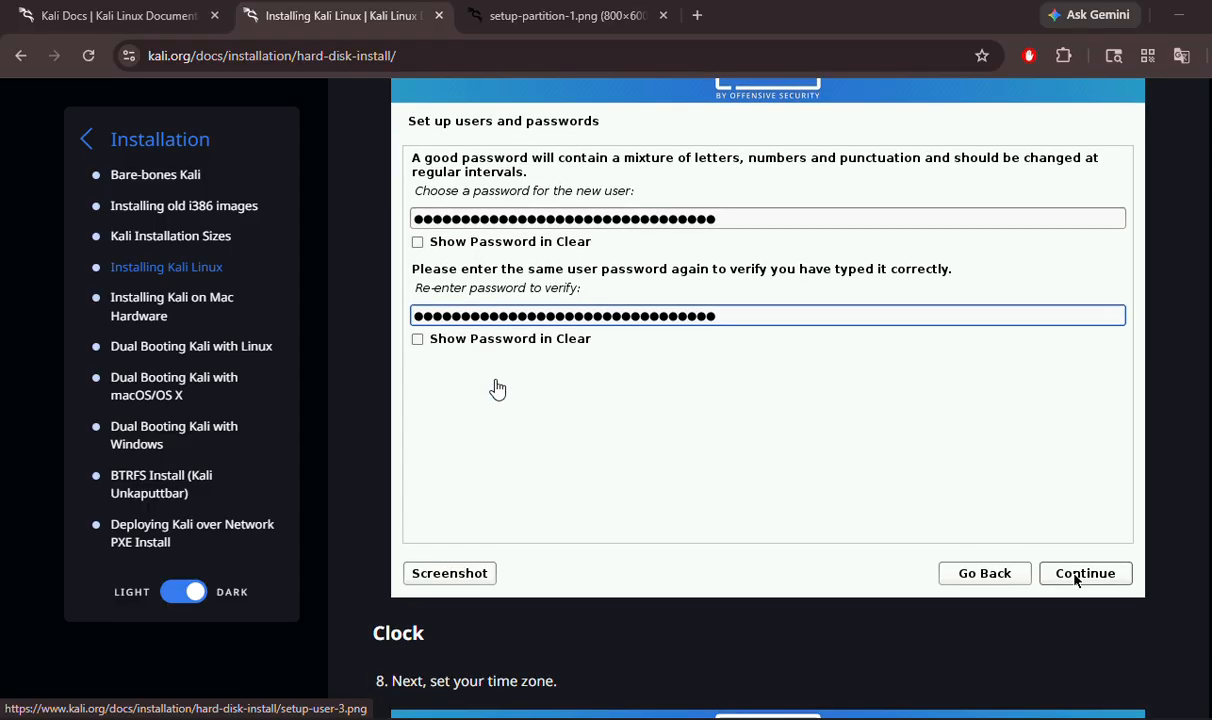
{"action": "scroll", "coordinate": [497, 389], "scroll_direction": "down", "scroll_amount": 3}
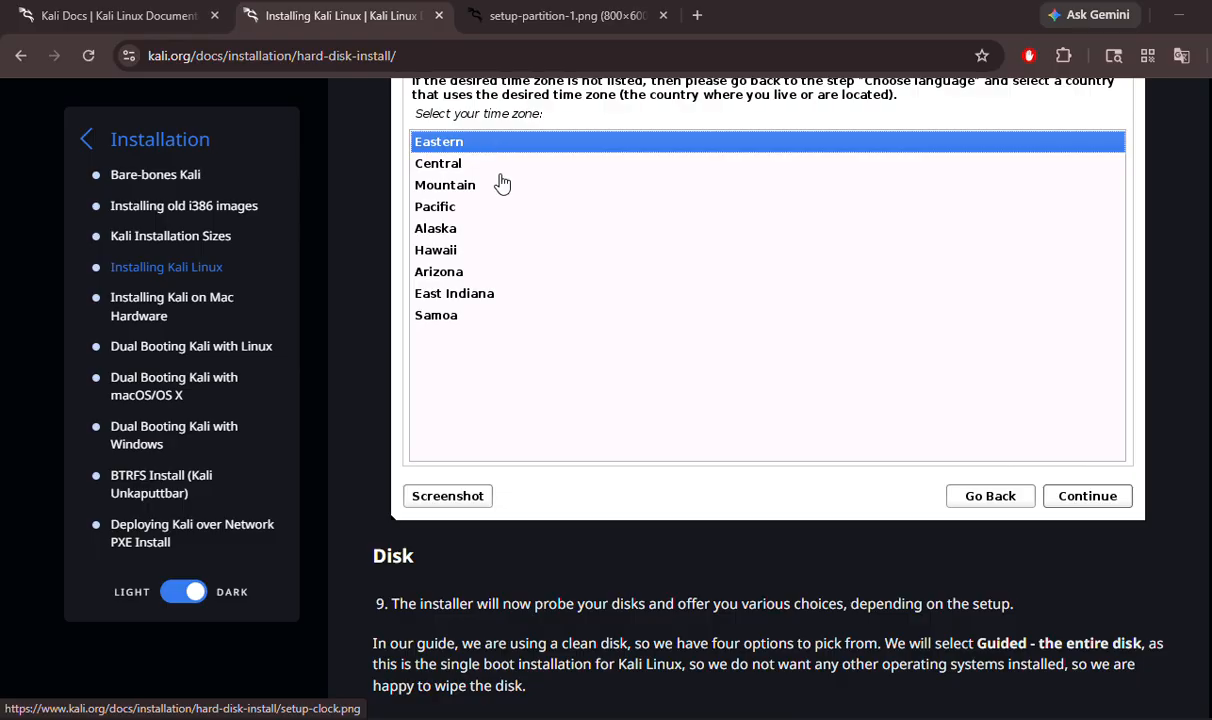
Scroll past the disk partitioning and Encrypted LVM screenshots to step 13, the package manager proxy.
{"action": "scroll", "coordinate": [502, 184], "scroll_direction": "down", "scroll_amount": 8}
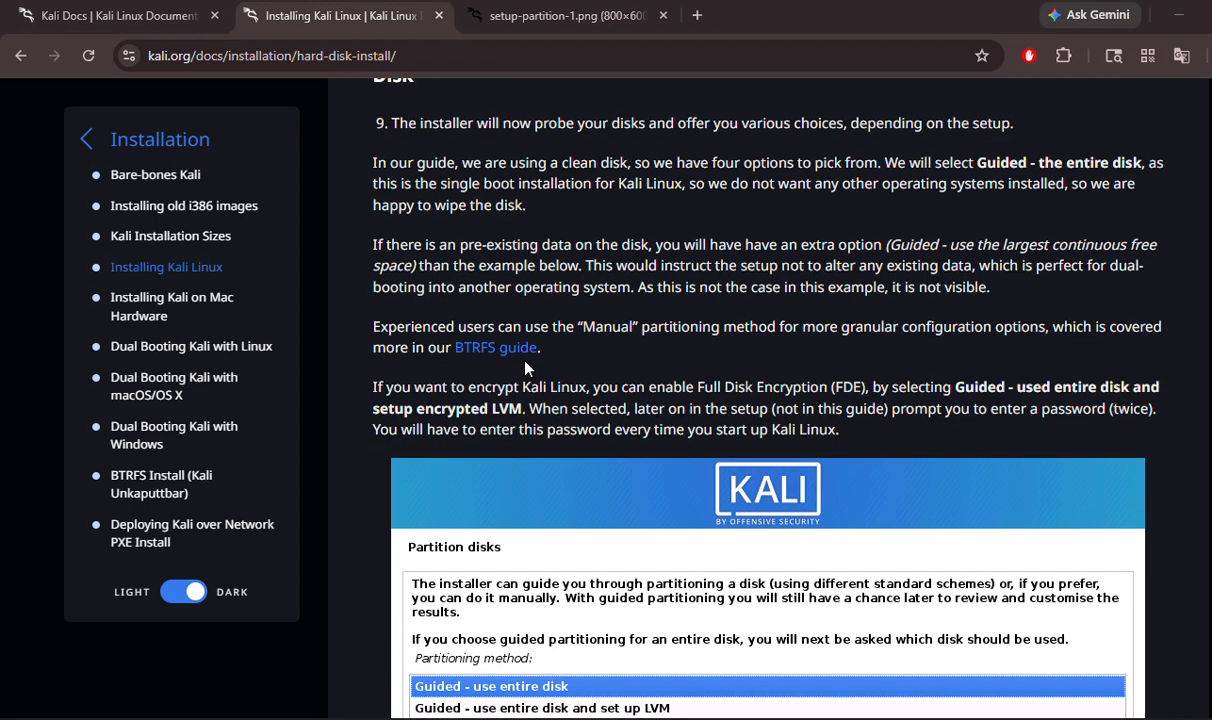
{"action": "scroll", "coordinate": [463, 316], "scroll_direction": "down", "scroll_amount": 1}
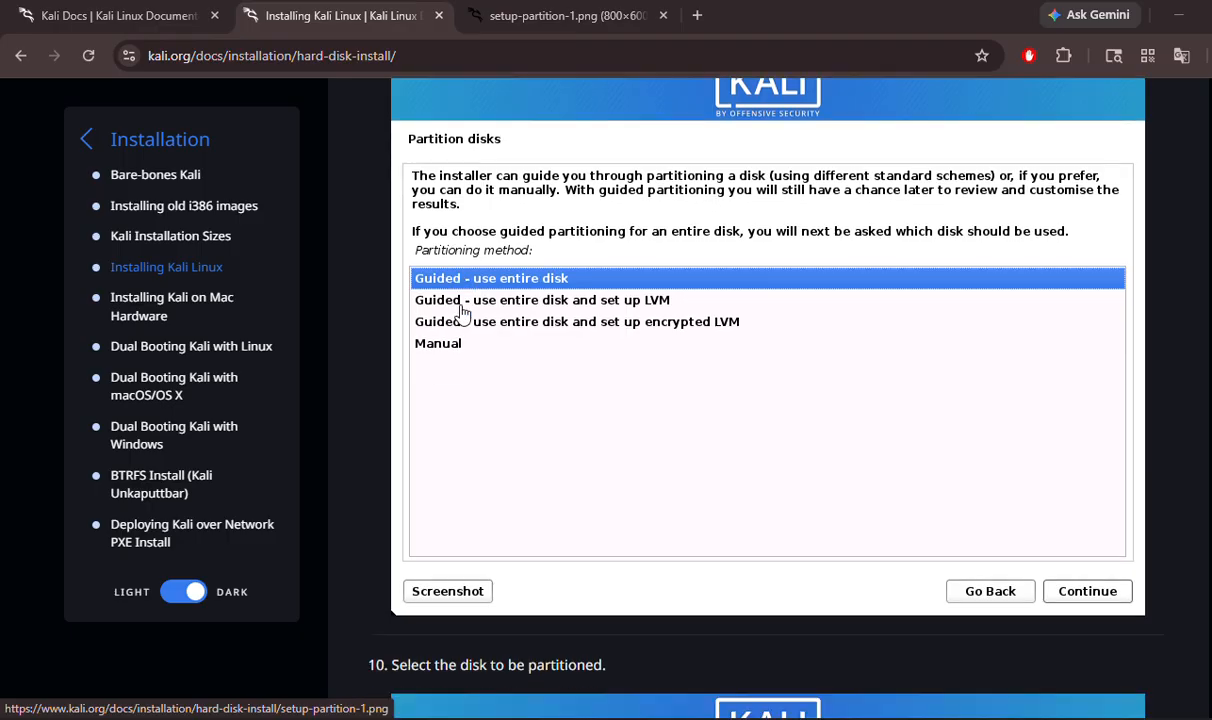
{"action": "scroll", "coordinate": [463, 316], "scroll_direction": "down", "scroll_amount": 5}
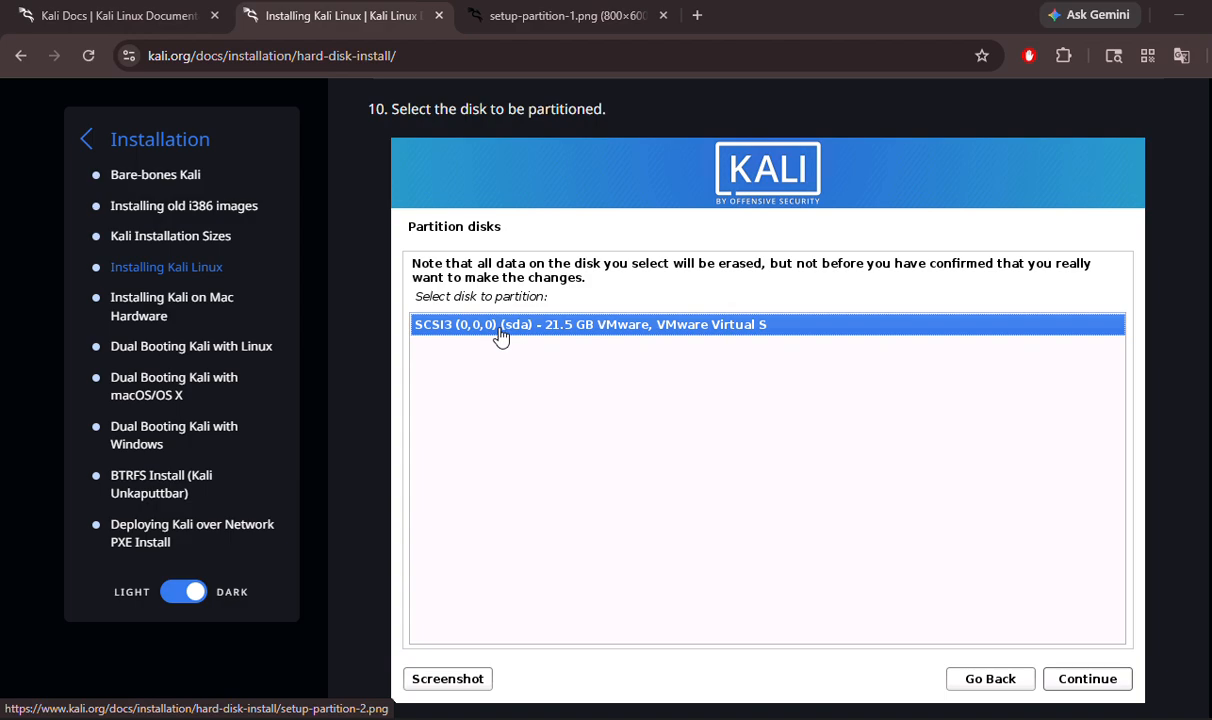
{"action": "scroll", "coordinate": [603, 332], "scroll_direction": "down", "scroll_amount": 1}
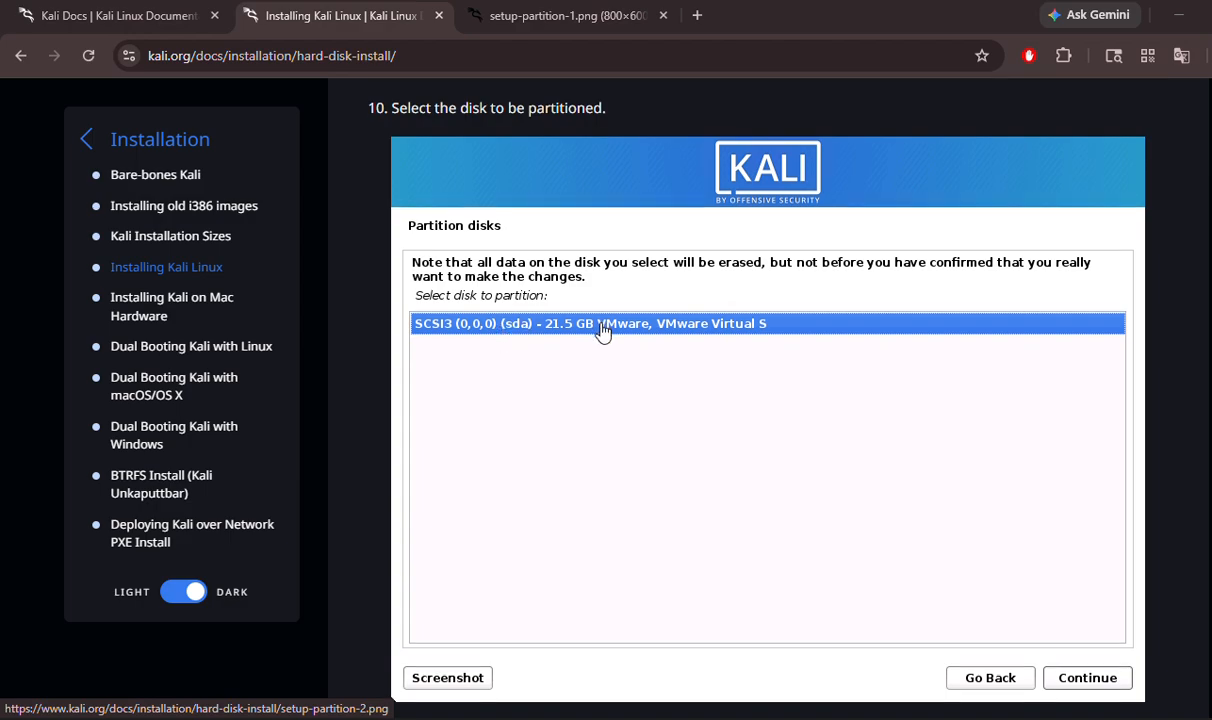
{"action": "scroll", "coordinate": [603, 332], "scroll_direction": "down", "scroll_amount": 1}
{"action": "scroll", "coordinate": [603, 332], "scroll_direction": "down", "scroll_amount": 7}
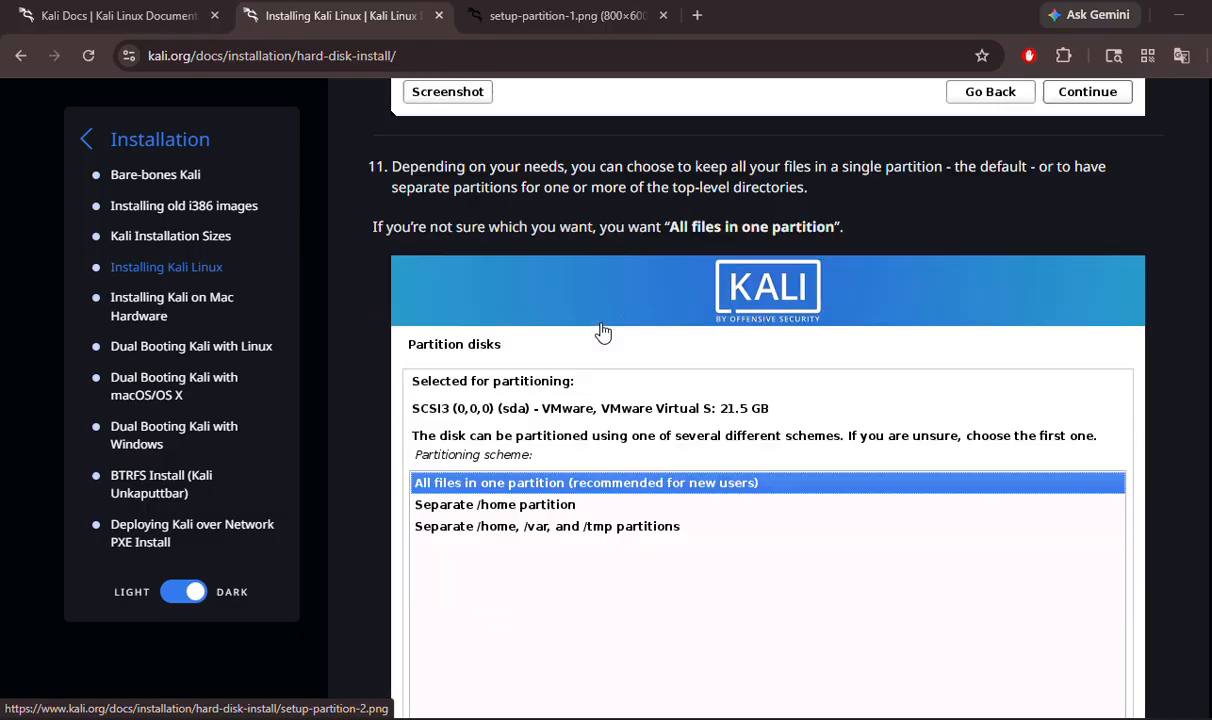
{"action": "scroll", "coordinate": [549, 254], "scroll_direction": "down", "scroll_amount": 5}
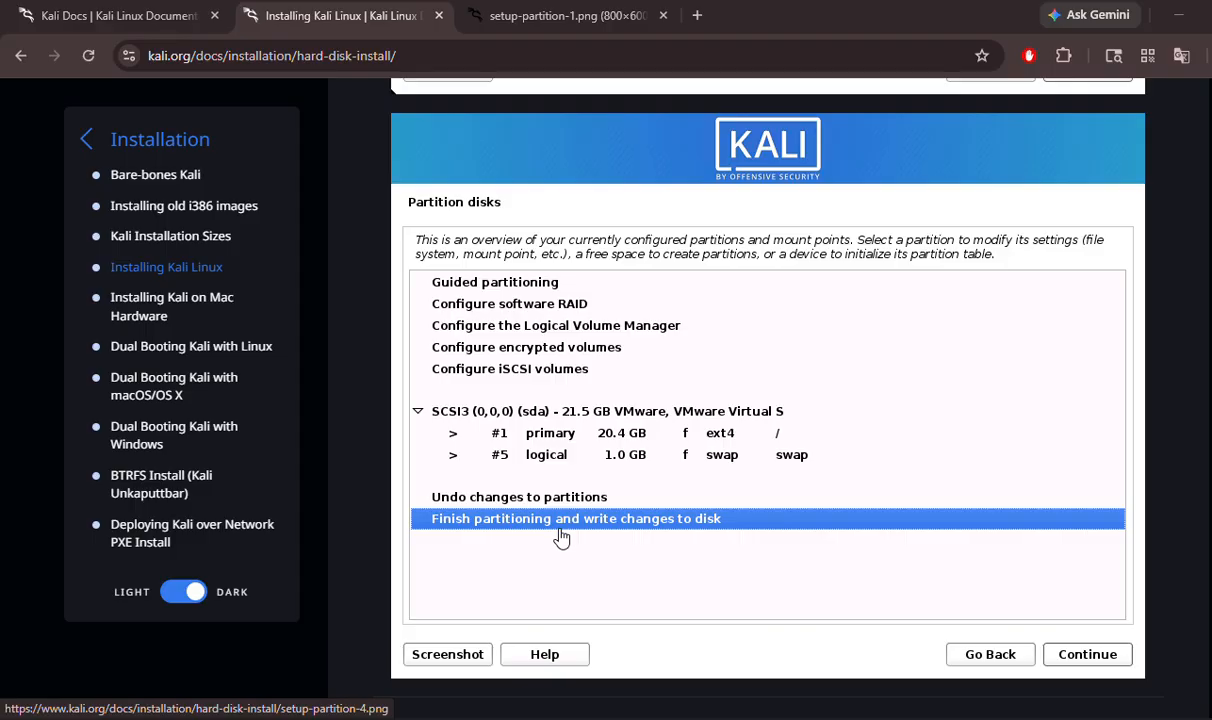
{"action": "scroll", "coordinate": [844, 289], "scroll_direction": "down", "scroll_amount": 8}
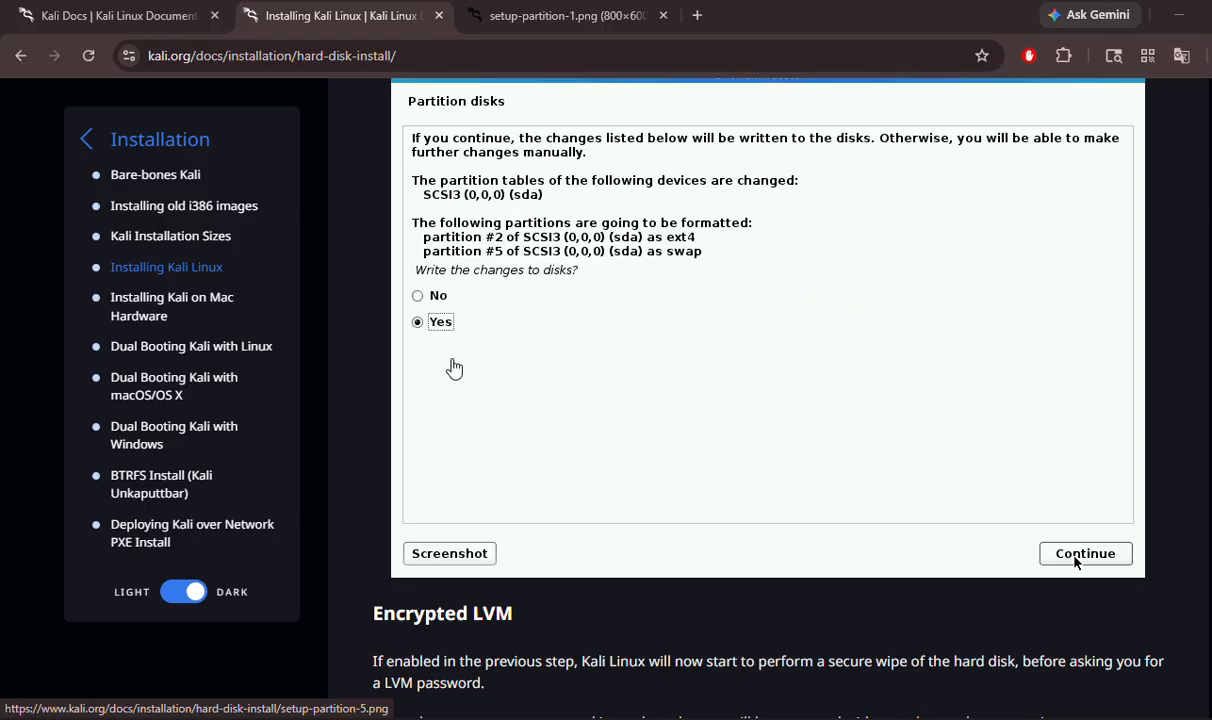
{"action": "scroll", "coordinate": [454, 369], "scroll_direction": "down", "scroll_amount": 10}
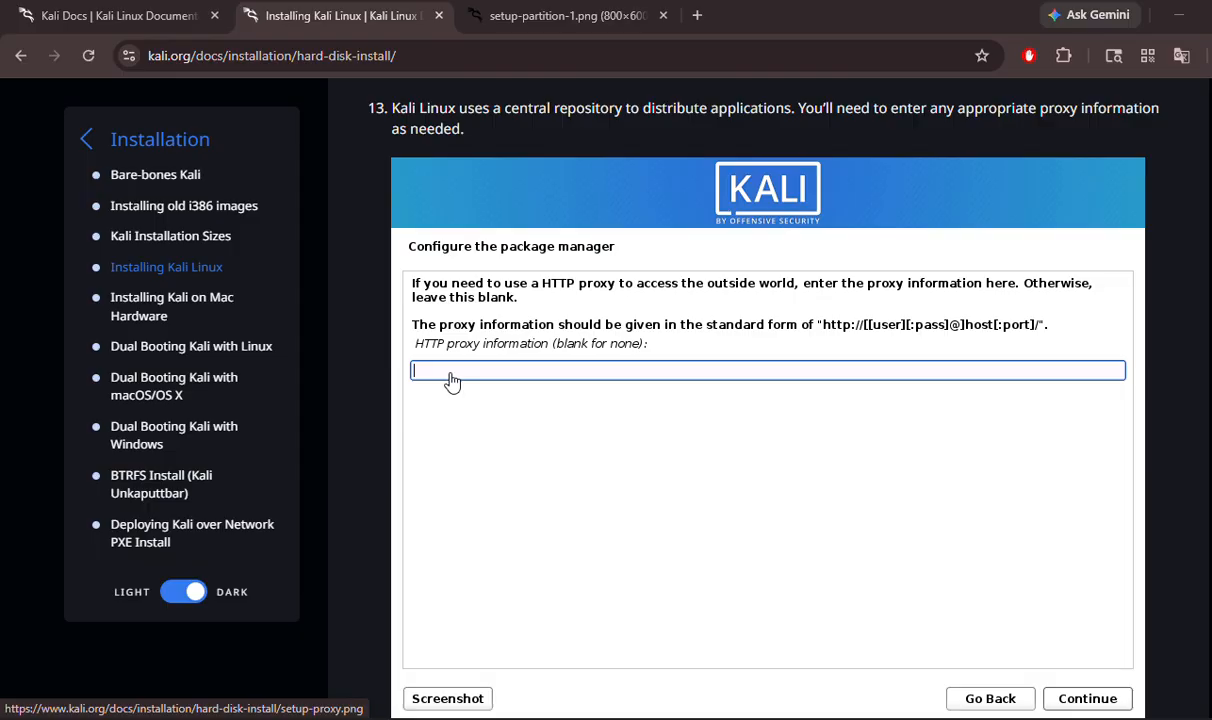
Scroll through the Metapackages, GRUB boot and Reboot steps to the Post Installation section.
{"action": "scroll", "coordinate": [452, 381], "scroll_direction": "down", "scroll_amount": 1}
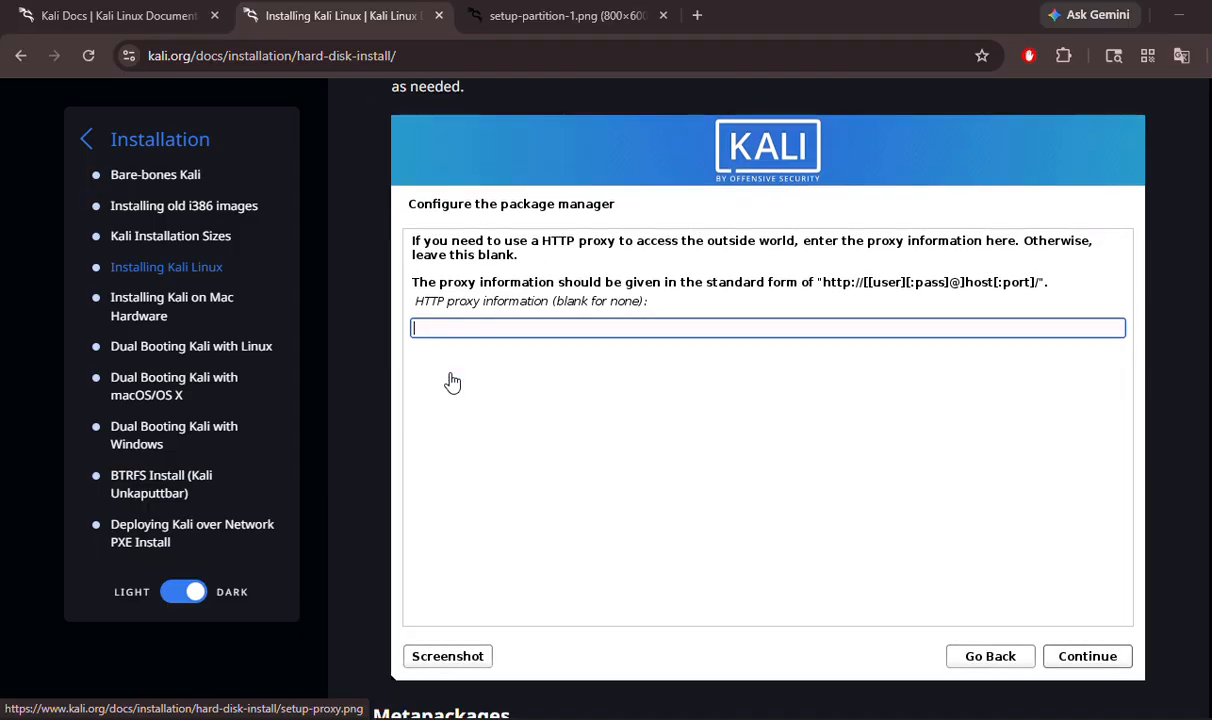
{"action": "scroll", "coordinate": [452, 381], "scroll_direction": "down", "scroll_amount": 1}
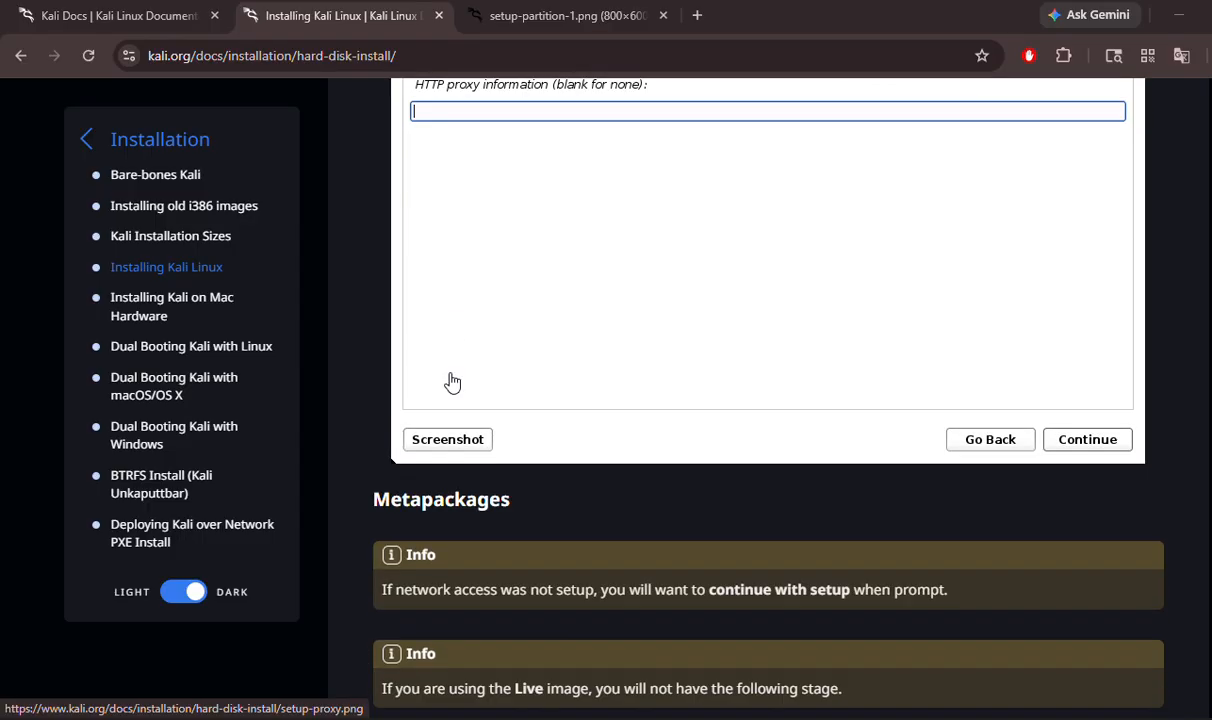
{"action": "scroll", "coordinate": [452, 381], "scroll_direction": "down", "scroll_amount": 5}
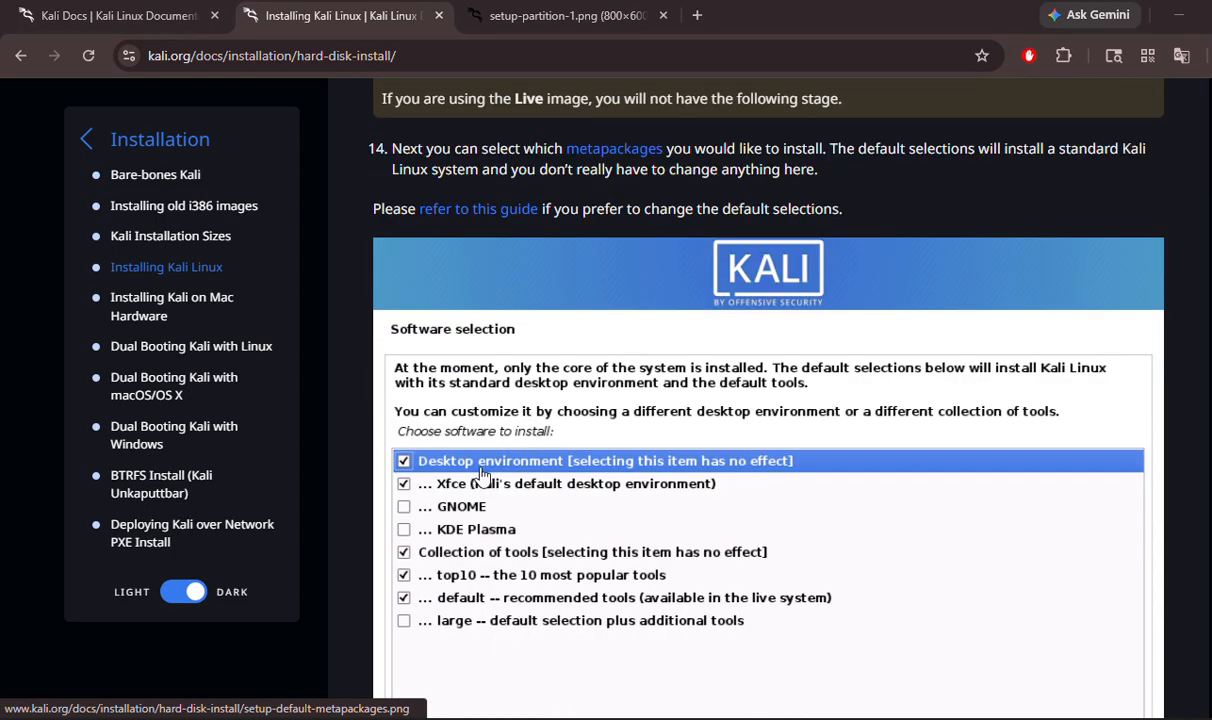
{"action": "scroll", "coordinate": [484, 474], "scroll_direction": "down", "scroll_amount": 3}
{"action": "scroll", "coordinate": [522, 454], "scroll_direction": "up", "scroll_amount": 1}
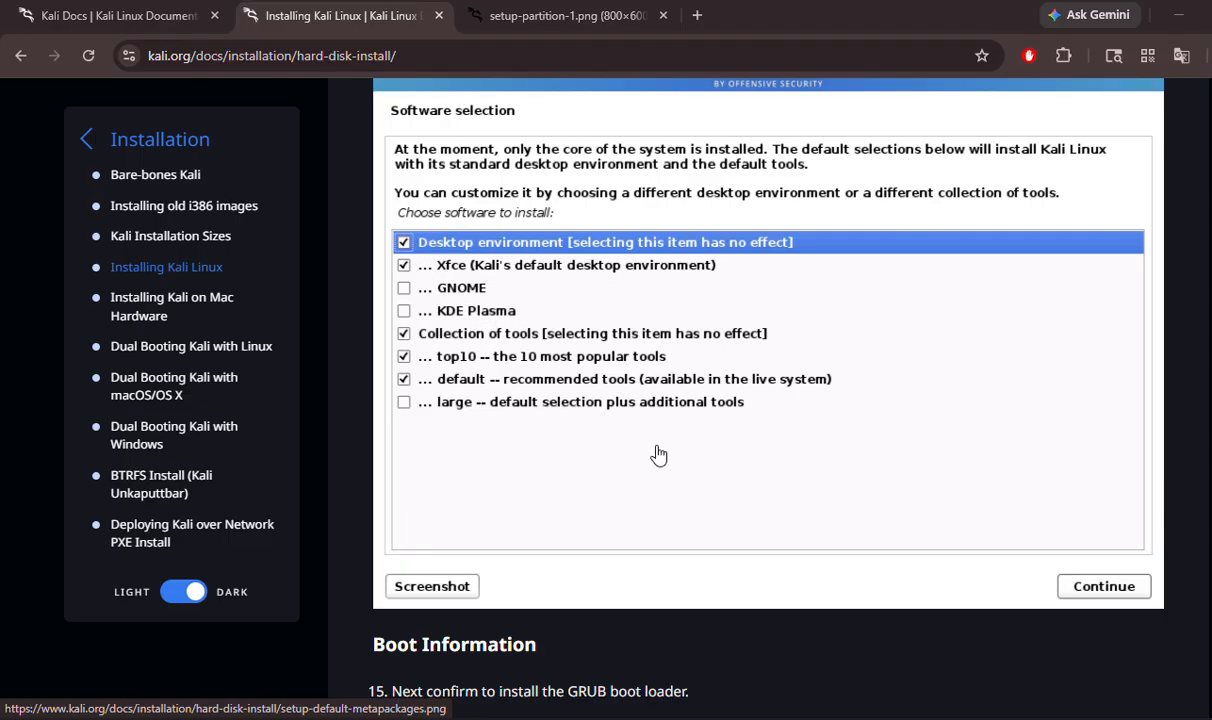
{"action": "scroll", "coordinate": [657, 455], "scroll_direction": "down", "scroll_amount": 6}
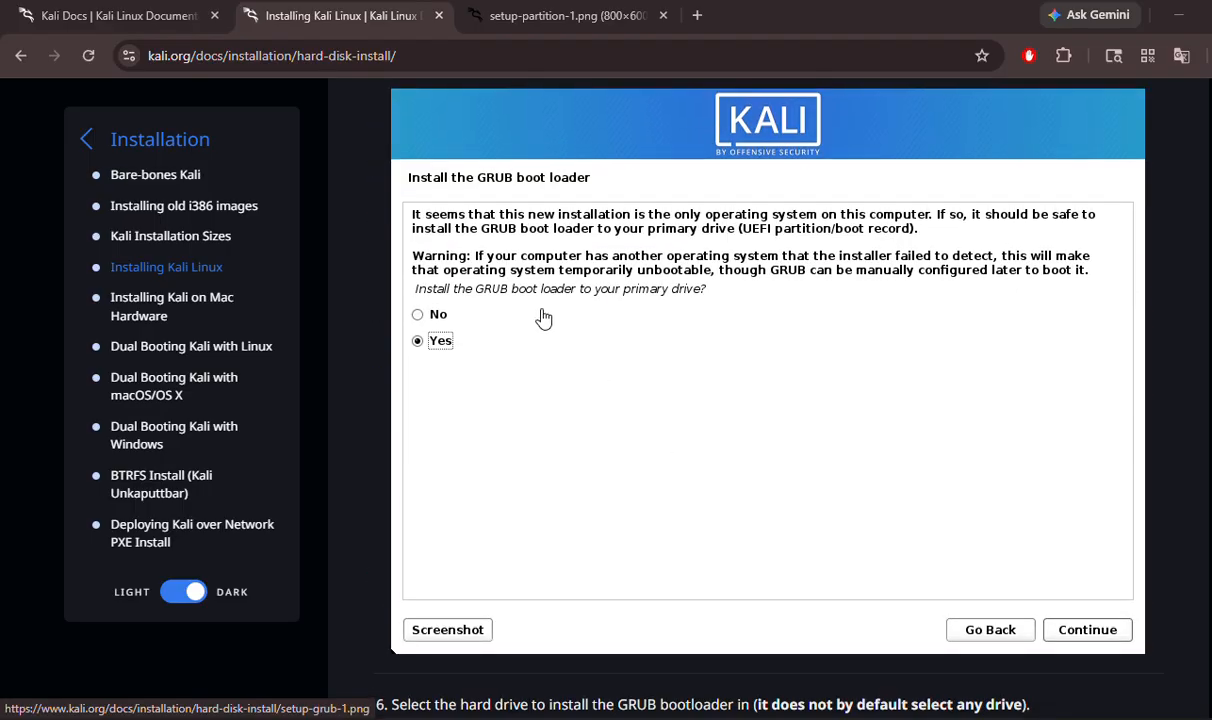
{"action": "scroll", "coordinate": [419, 374], "scroll_direction": "down", "scroll_amount": 1}
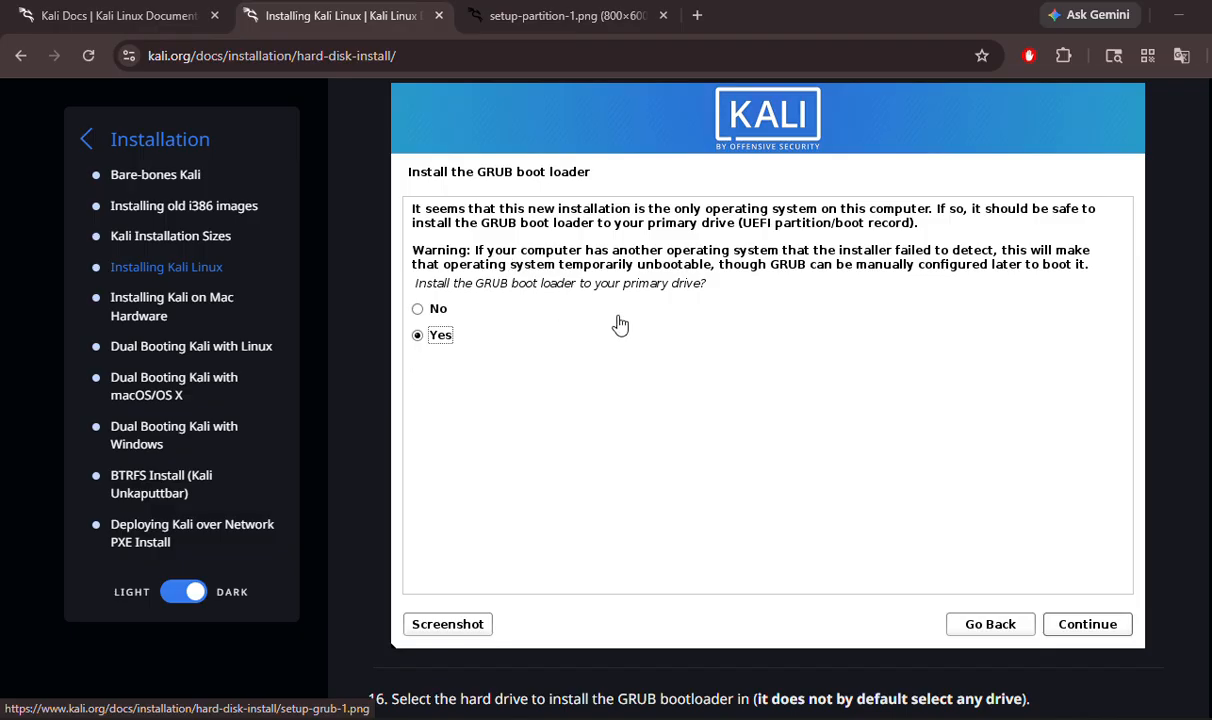
{"action": "scroll", "coordinate": [620, 325], "scroll_direction": "down", "scroll_amount": 6}
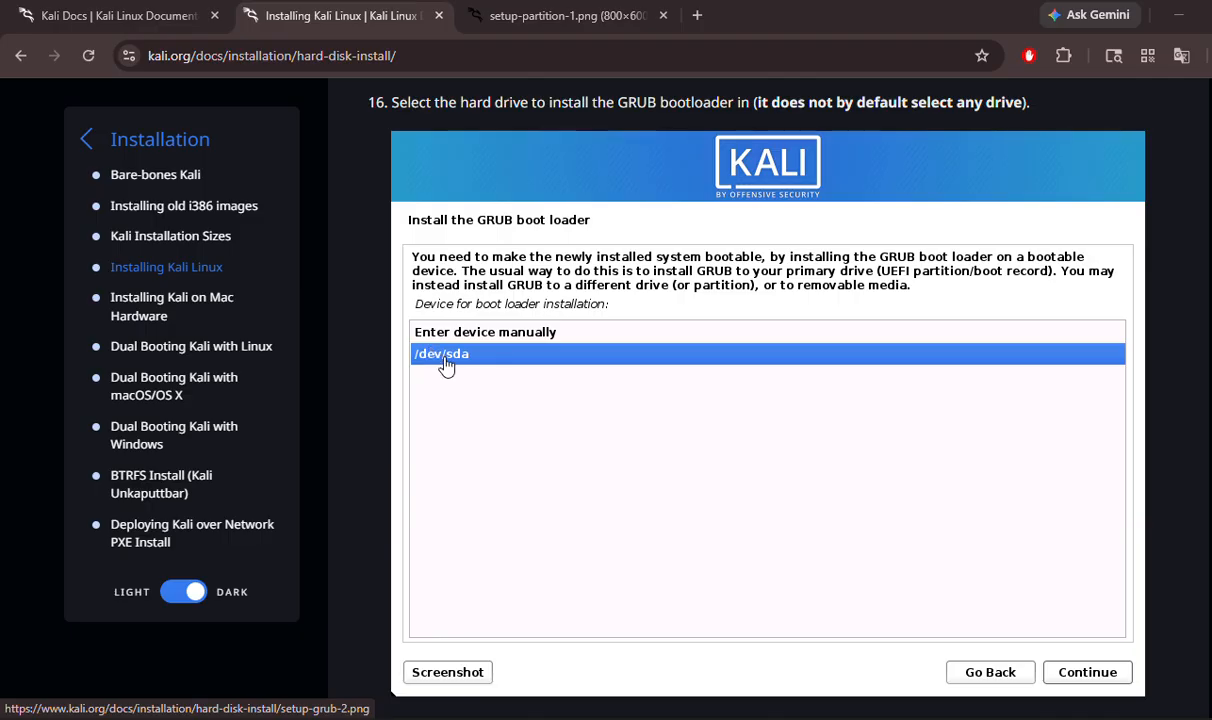
{"action": "scroll", "coordinate": [446, 366], "scroll_direction": "down", "scroll_amount": 8}
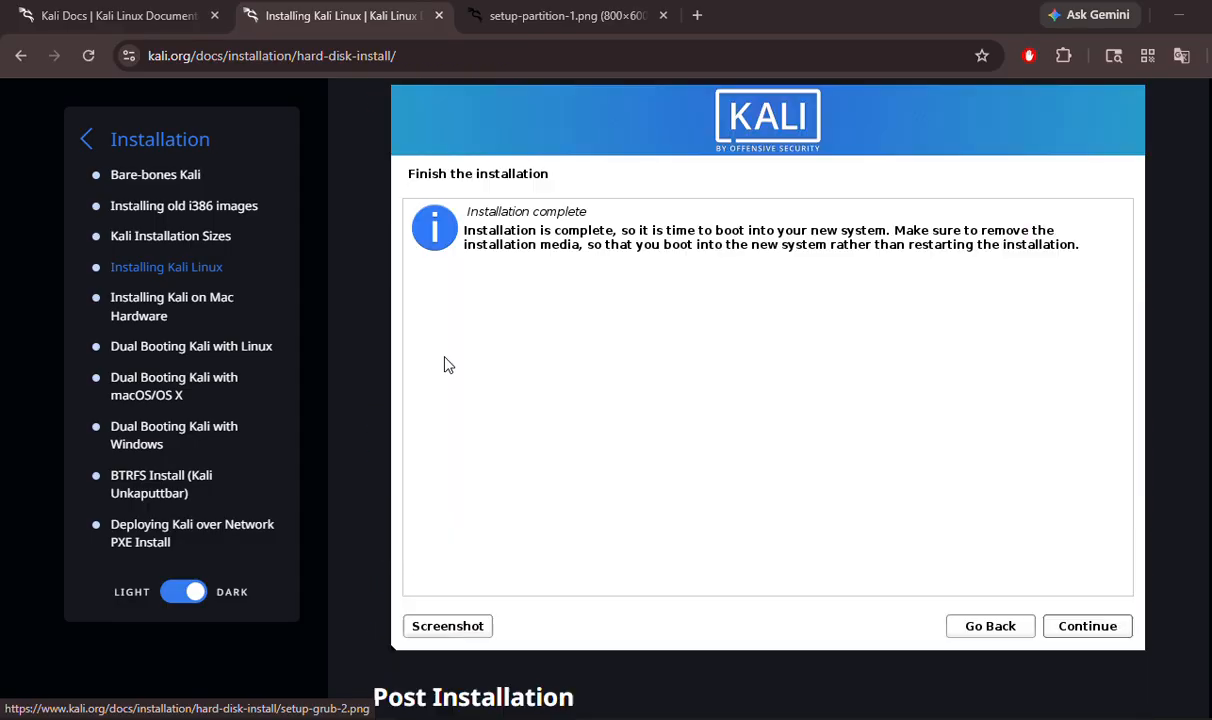
{"action": "scroll", "coordinate": [433, 208], "scroll_direction": "up", "scroll_amount": 5}
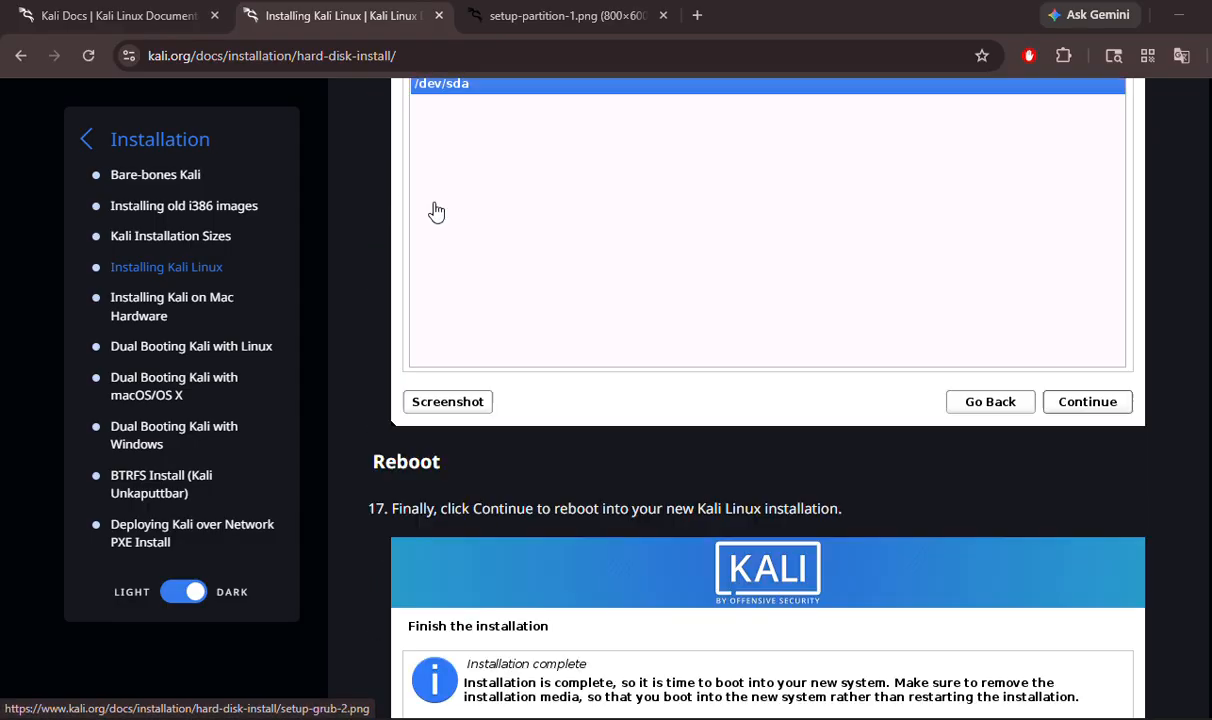
{"action": "scroll", "coordinate": [545, 374], "scroll_direction": "down", "scroll_amount": 2}
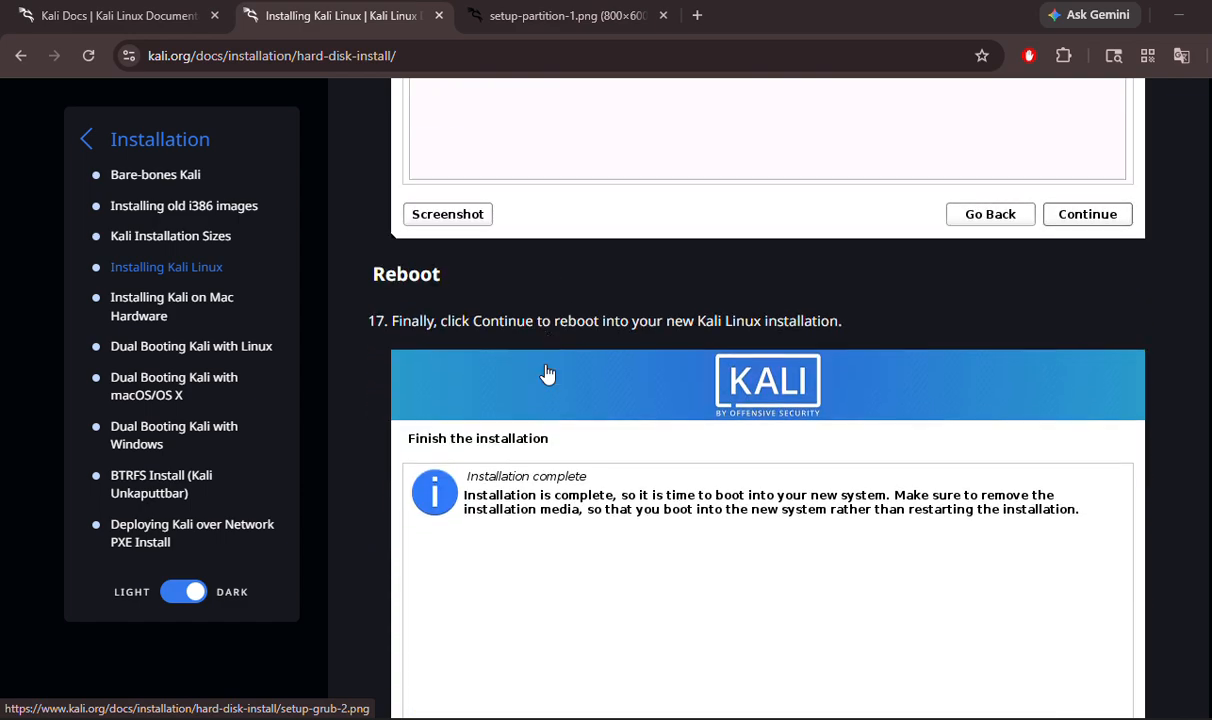
{"action": "scroll", "coordinate": [547, 374], "scroll_direction": "down", "scroll_amount": 2}
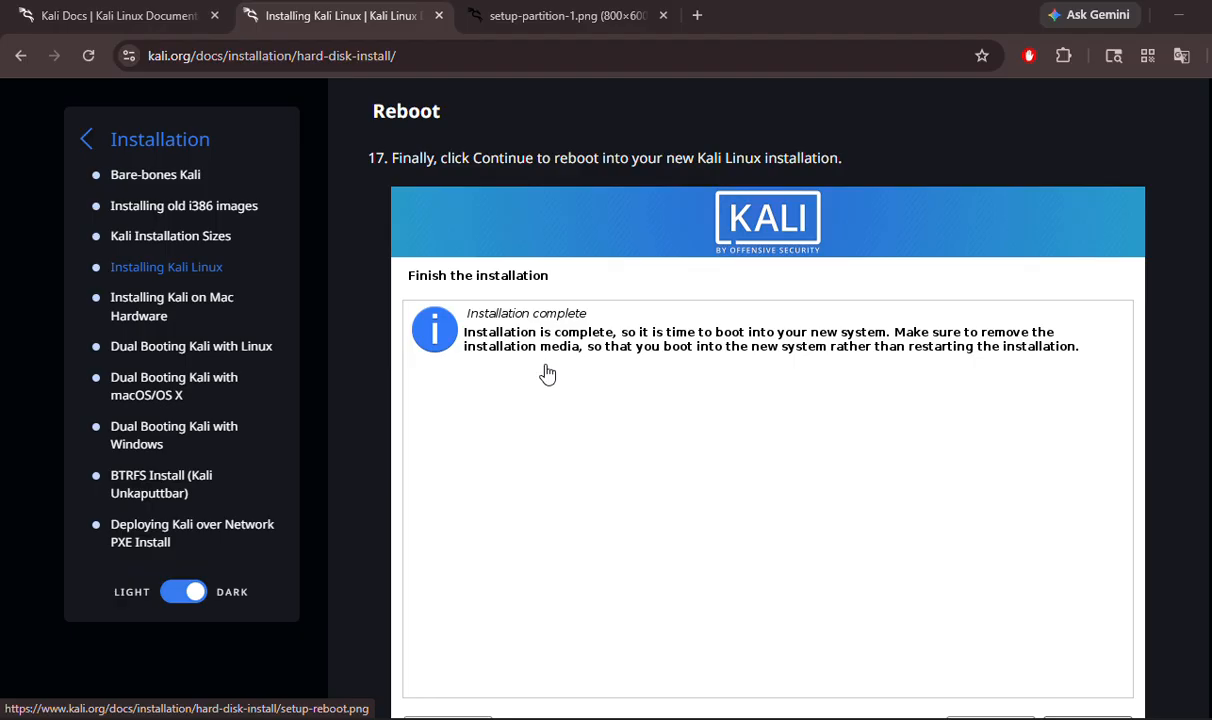
{"action": "scroll", "coordinate": [509, 350], "scroll_direction": "down", "scroll_amount": 5}
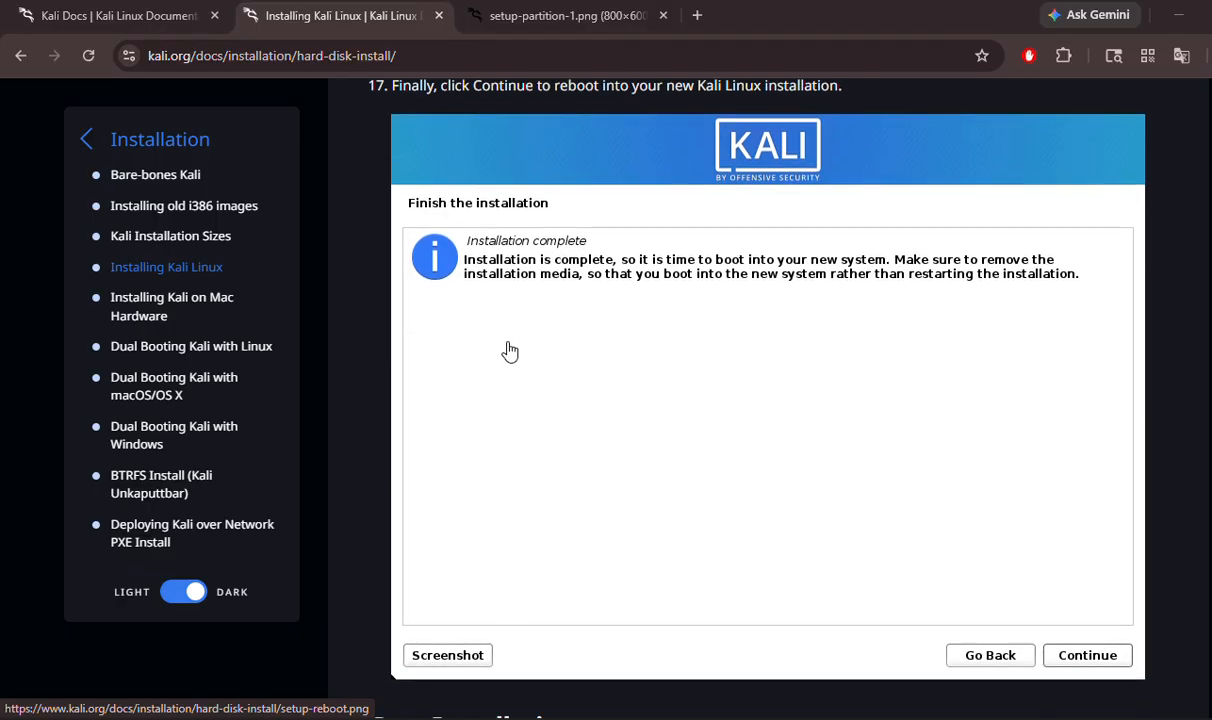
{"action": "scroll", "coordinate": [866, 457], "scroll_direction": "down", "scroll_amount": 1}
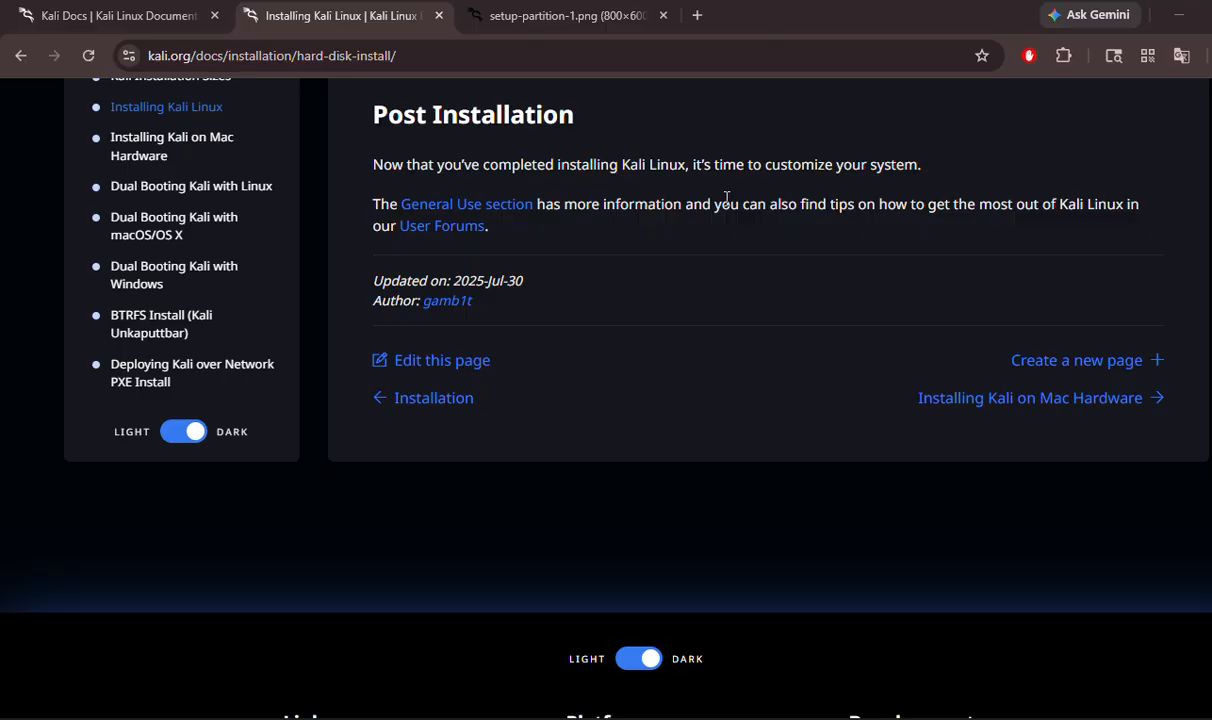
{"action": "scroll", "coordinate": [727, 200], "scroll_direction": "up", "scroll_amount": 2}
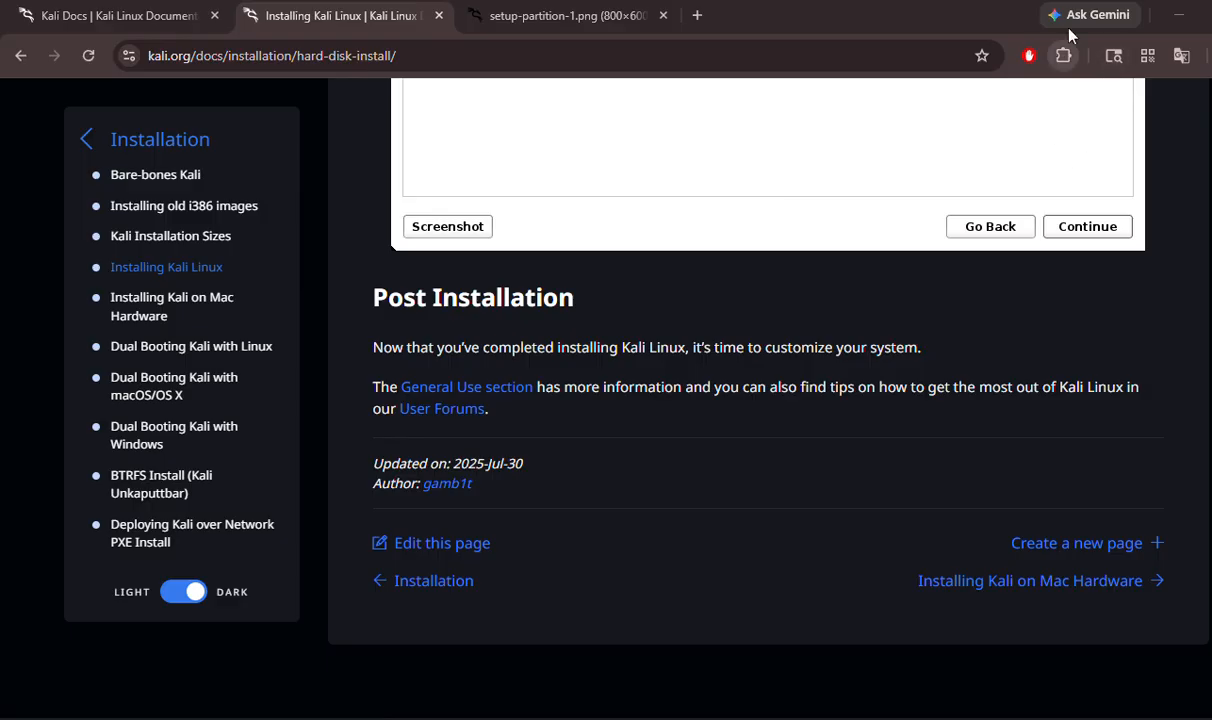
Minimize the Kali docs, new-tab, recording playback and YouTube Studio windows.
{"action": "left_click", "coordinate": [1178, 15]}
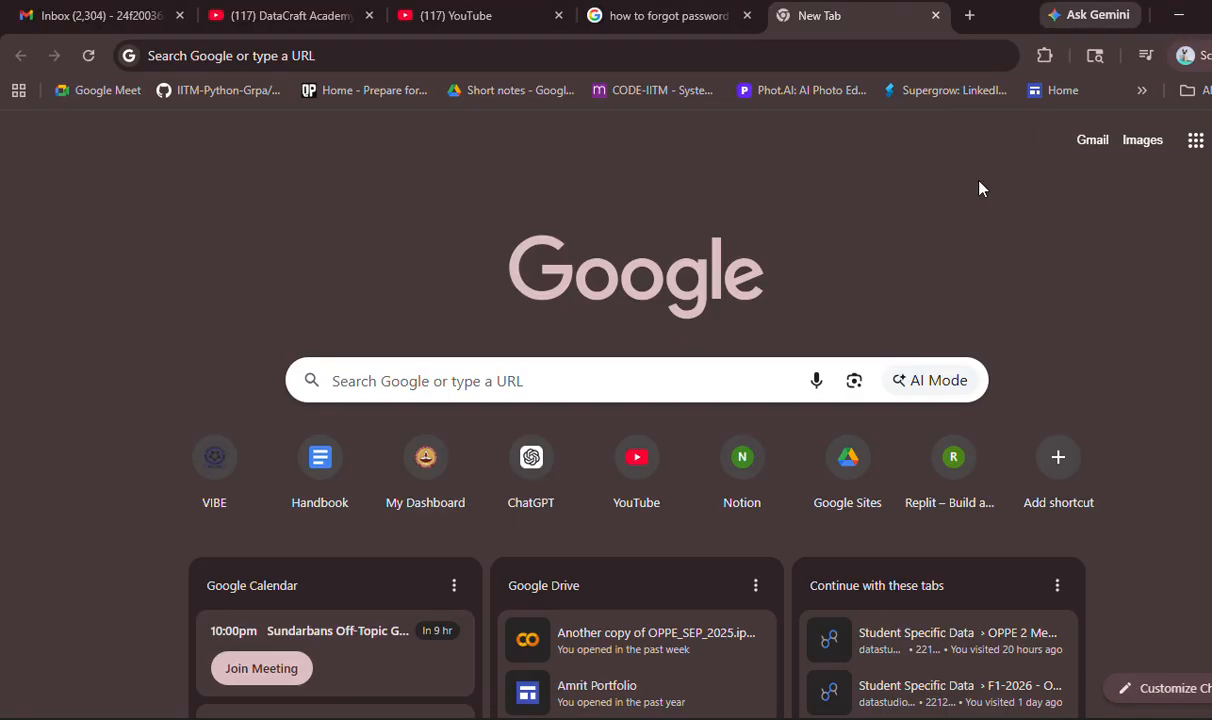
{"action": "left_click", "coordinate": [1176, 20]}
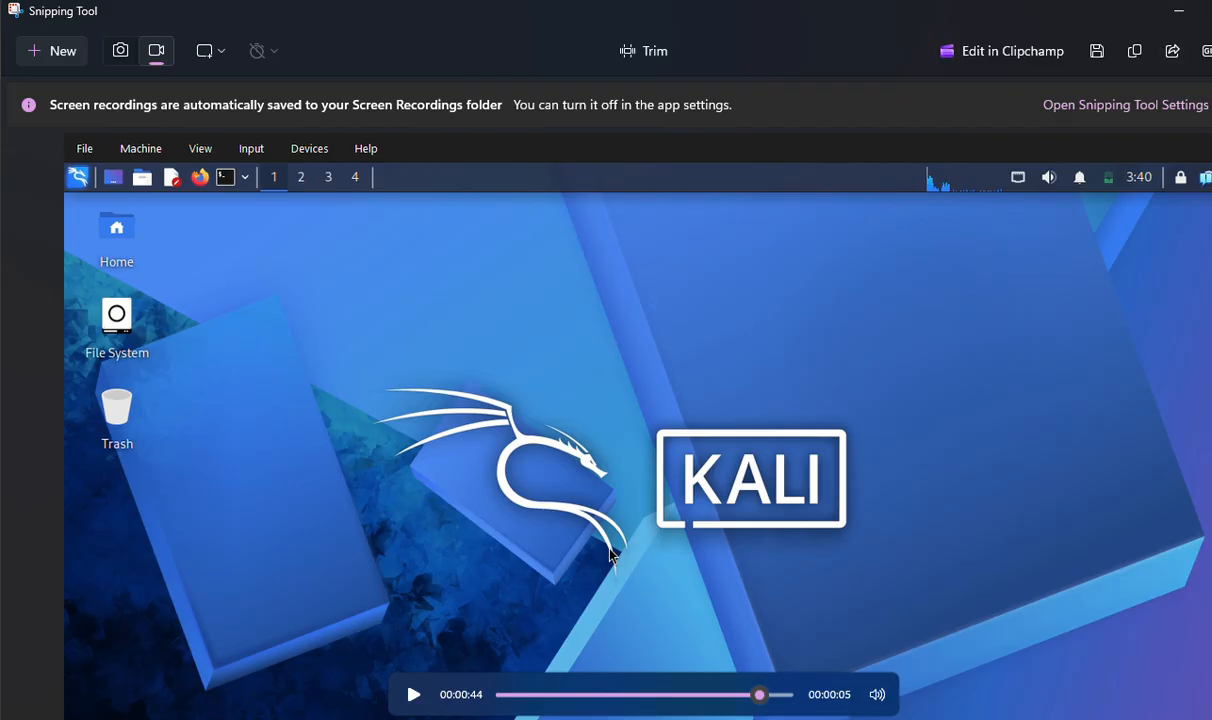
{"action": "left_click", "coordinate": [1180, 20]}
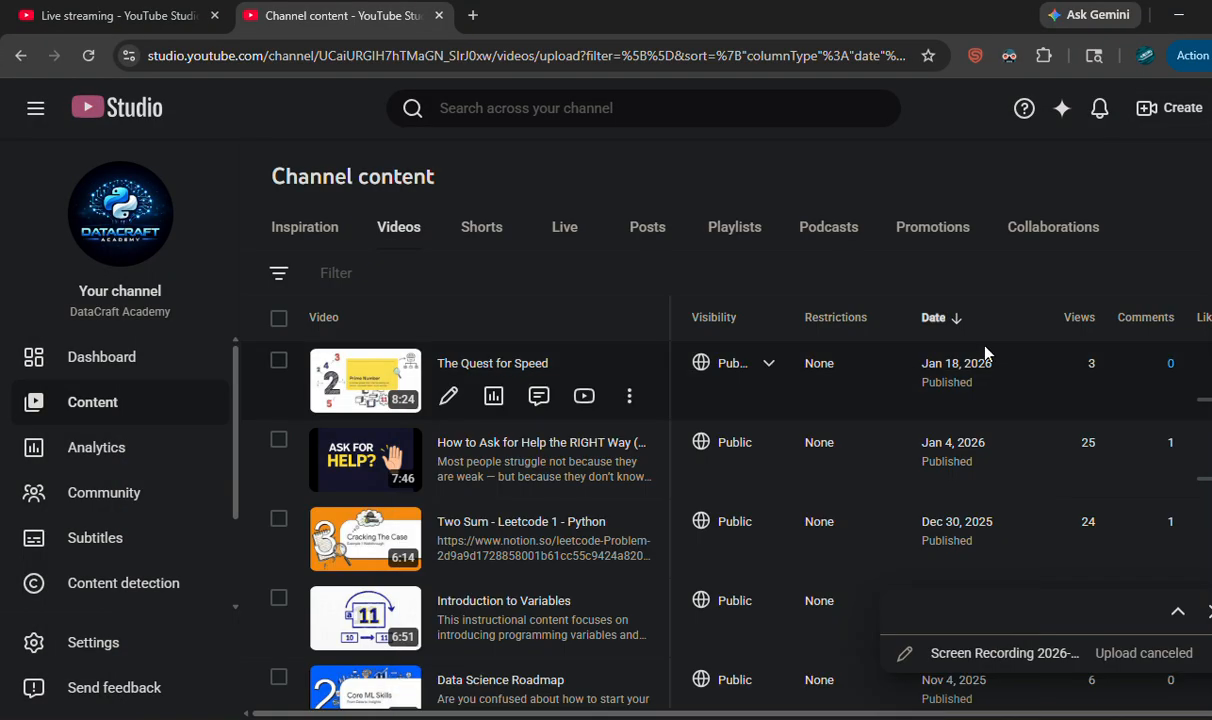
{"action": "left_click", "coordinate": [1178, 15]}
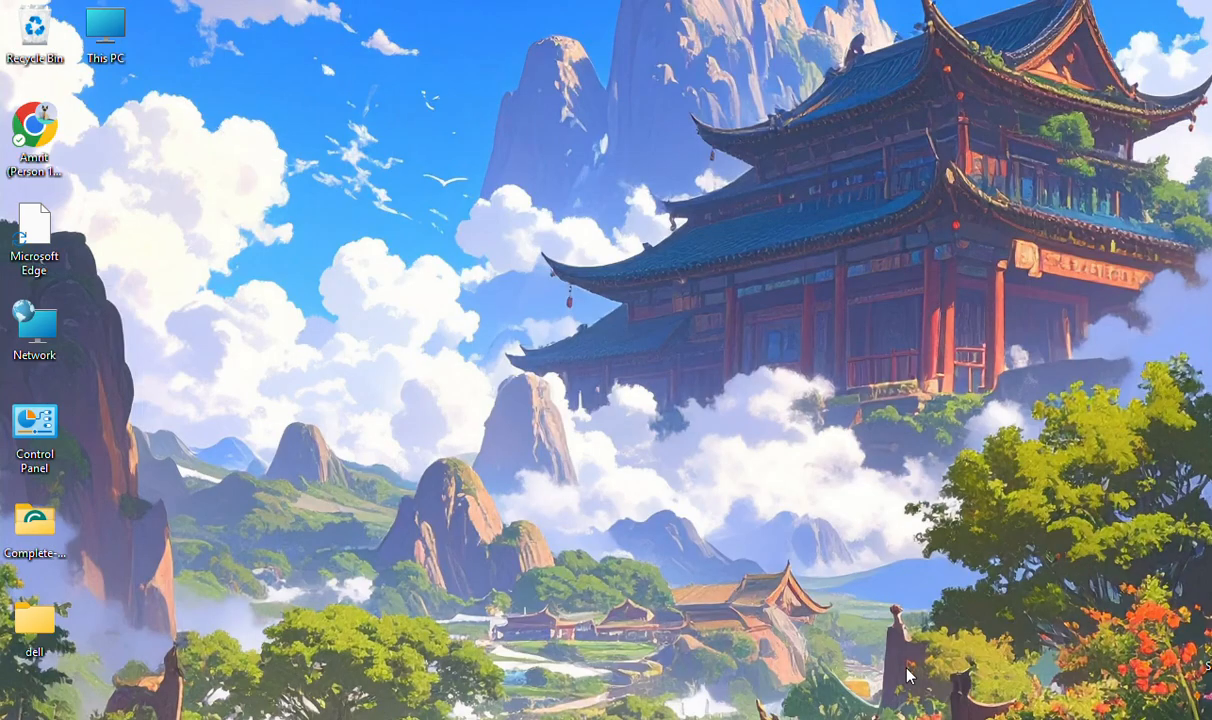
Launch Oracle VirtualBox from the Windows search Recent list.
{"action": "mouse_move", "coordinate": [910, 716]}
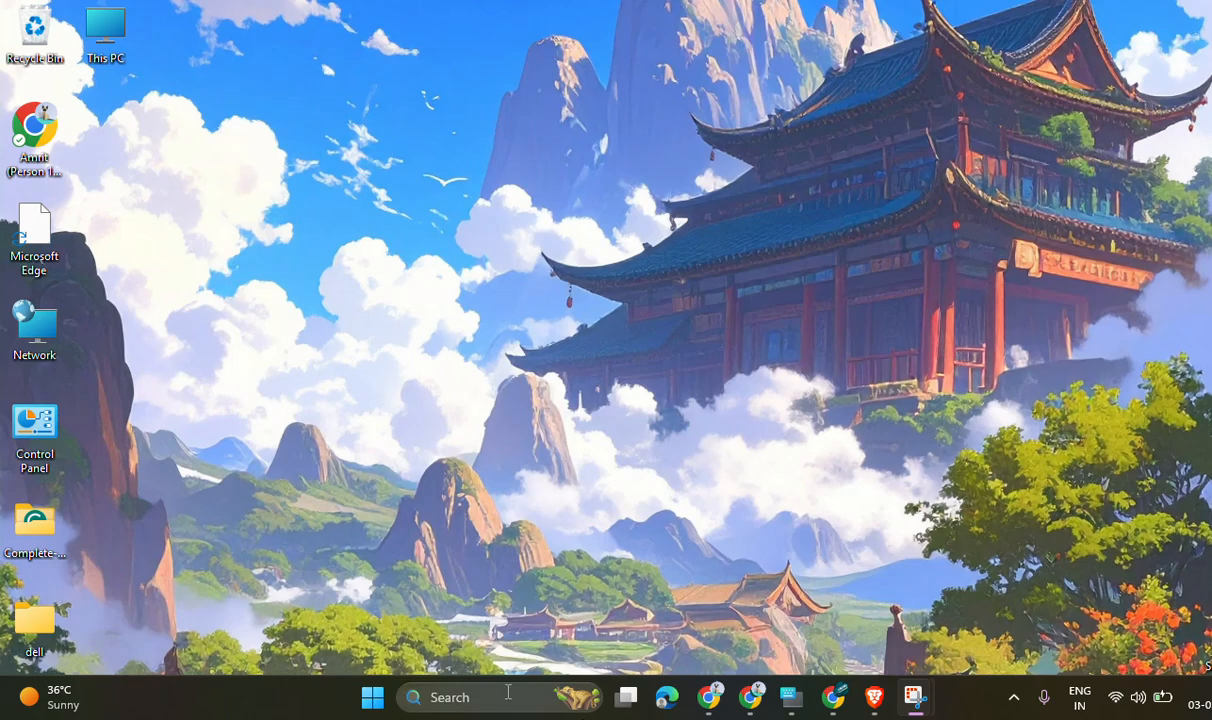
{"action": "left_click", "coordinate": [506, 702]}
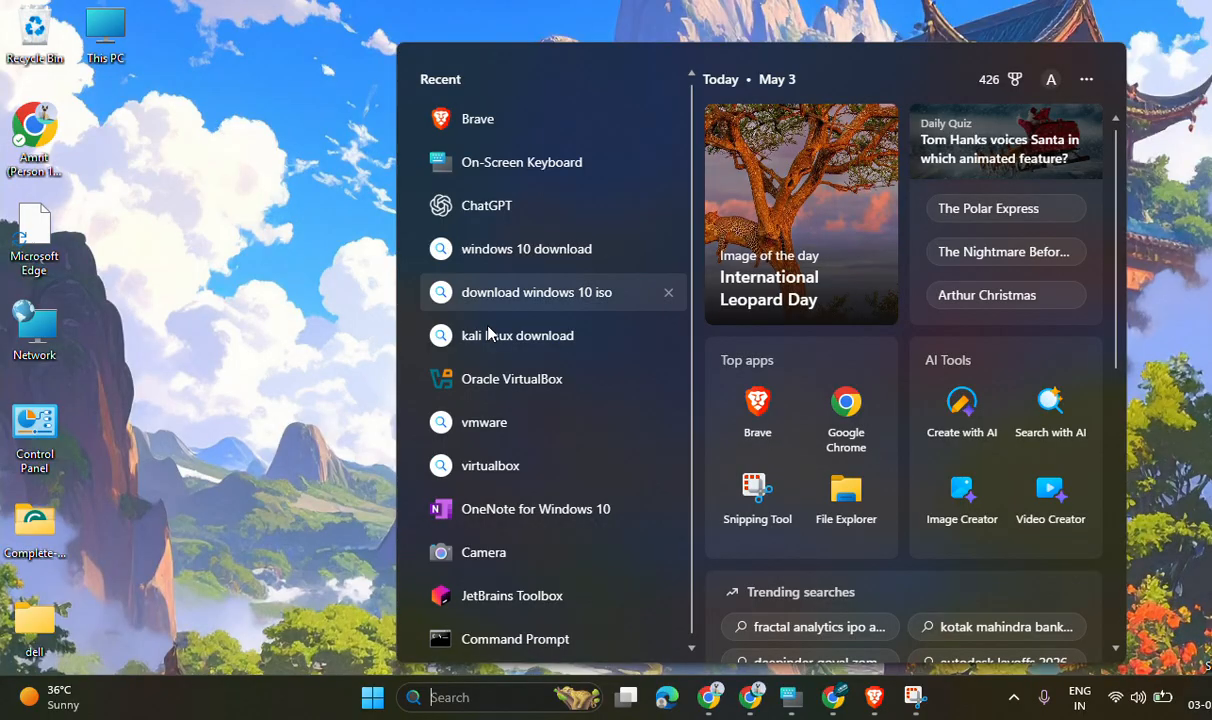
{"action": "left_click", "coordinate": [507, 380]}
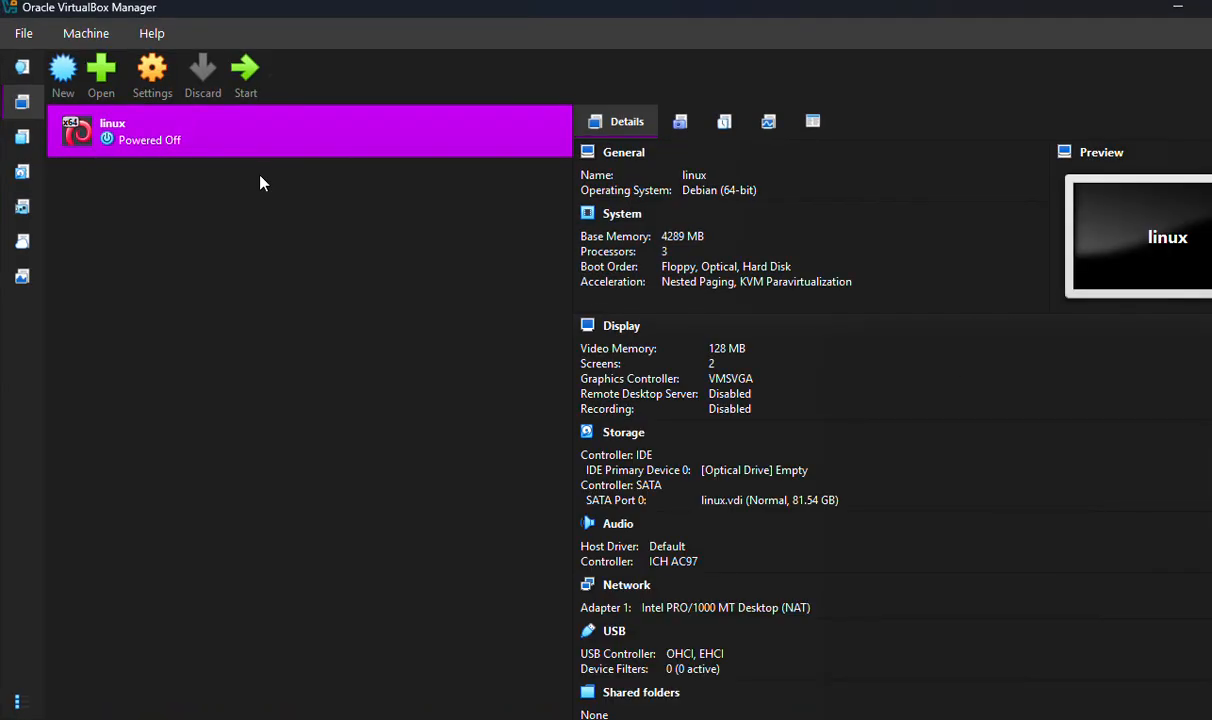
Start a new VM named 'video' using the kali-linux-2026.1-installer-amd64.iso image.
{"action": "left_click", "coordinate": [75, 72]}
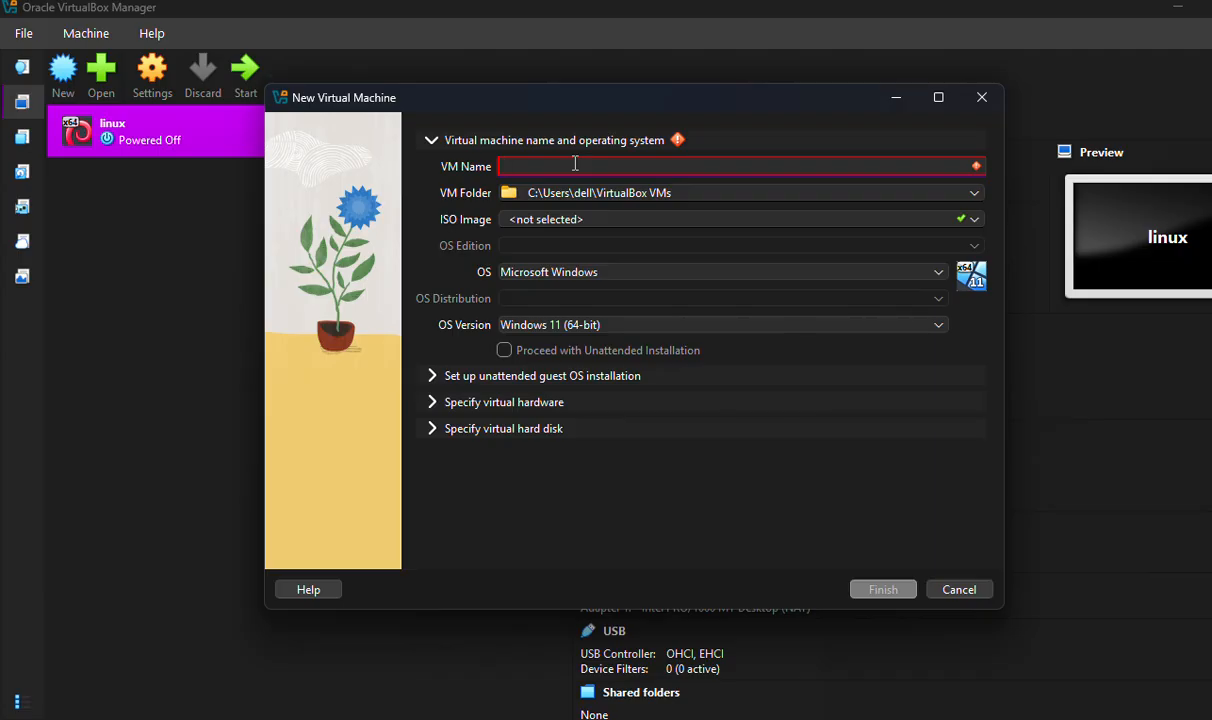
{"action": "type", "text": "video"}
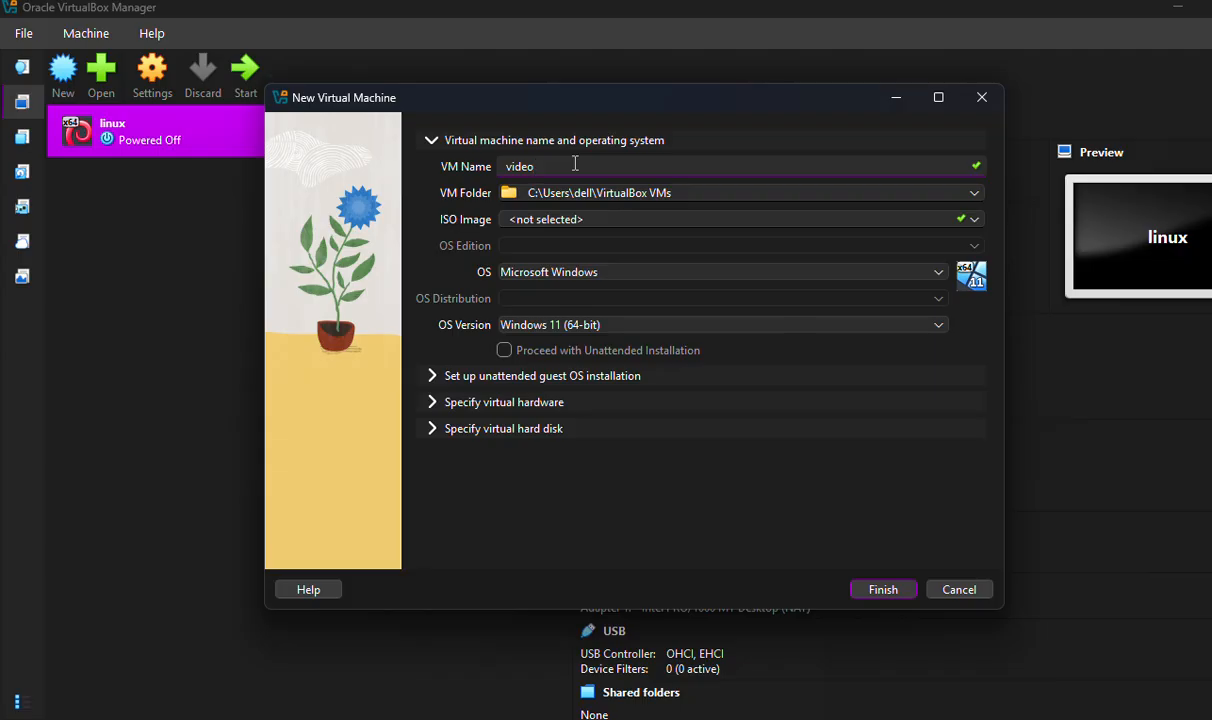
{"action": "left_click", "coordinate": [598, 218]}
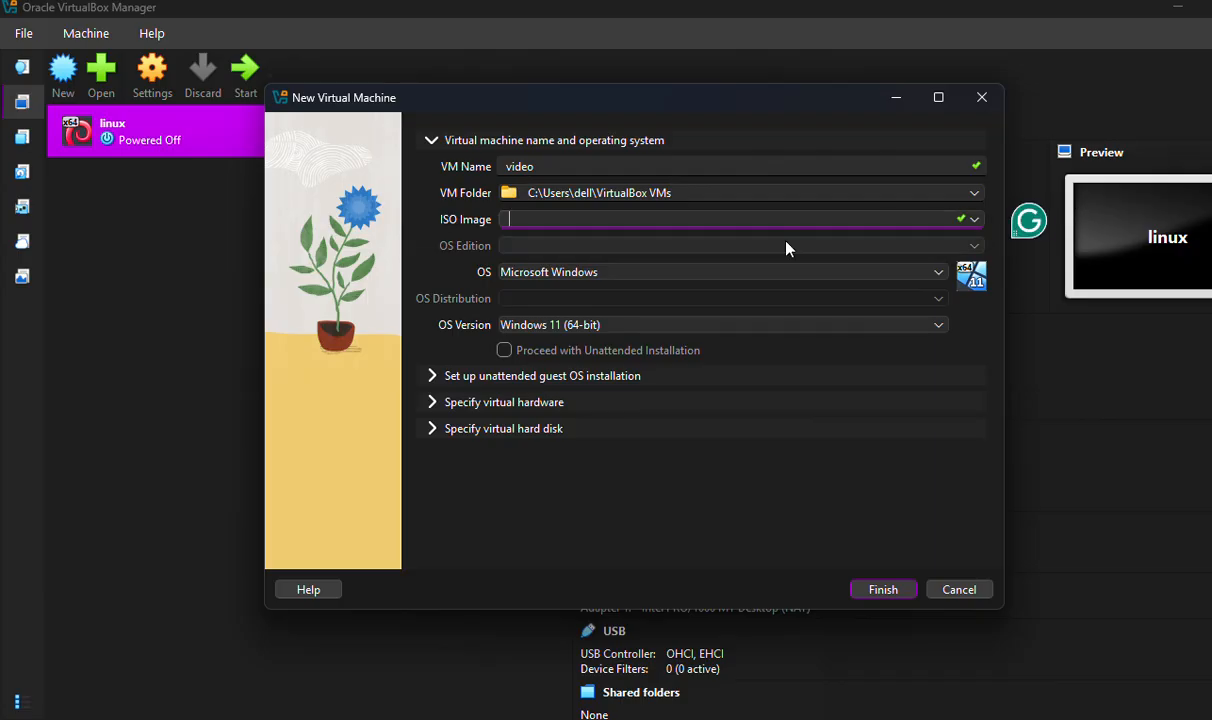
{"action": "right_click", "coordinate": [976, 226]}
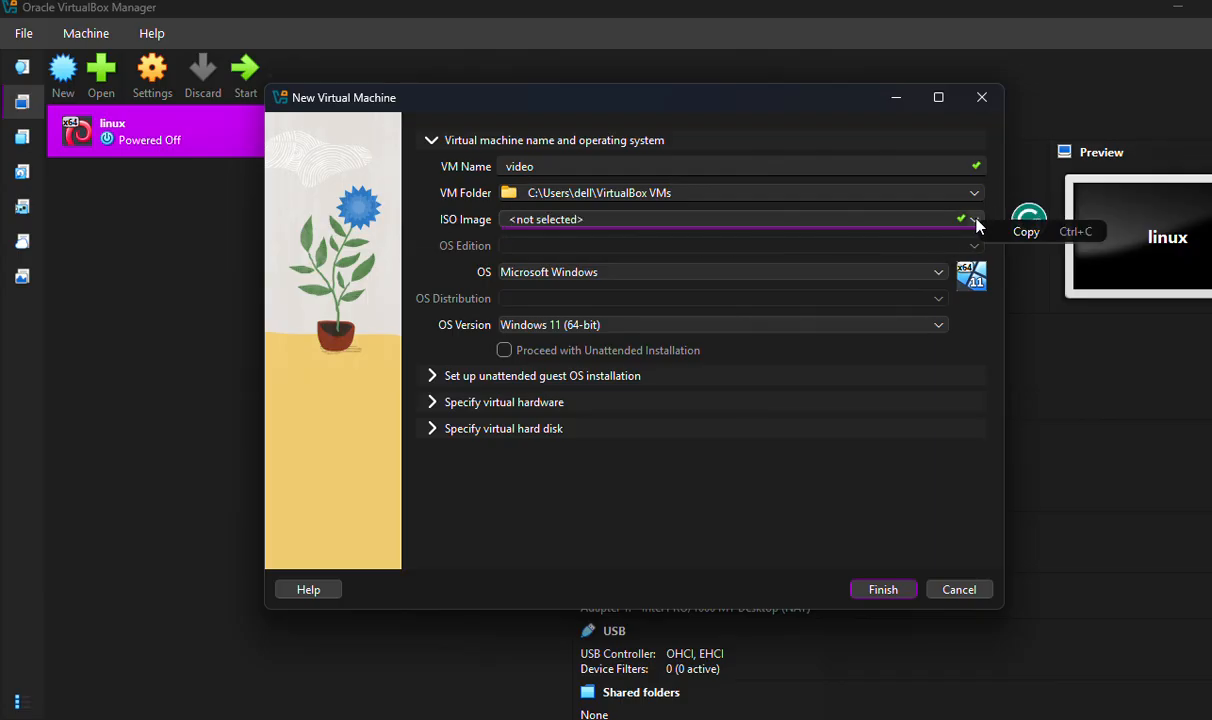
{"action": "left_click", "coordinate": [974, 220]}
{"action": "left_click", "coordinate": [974, 220]}
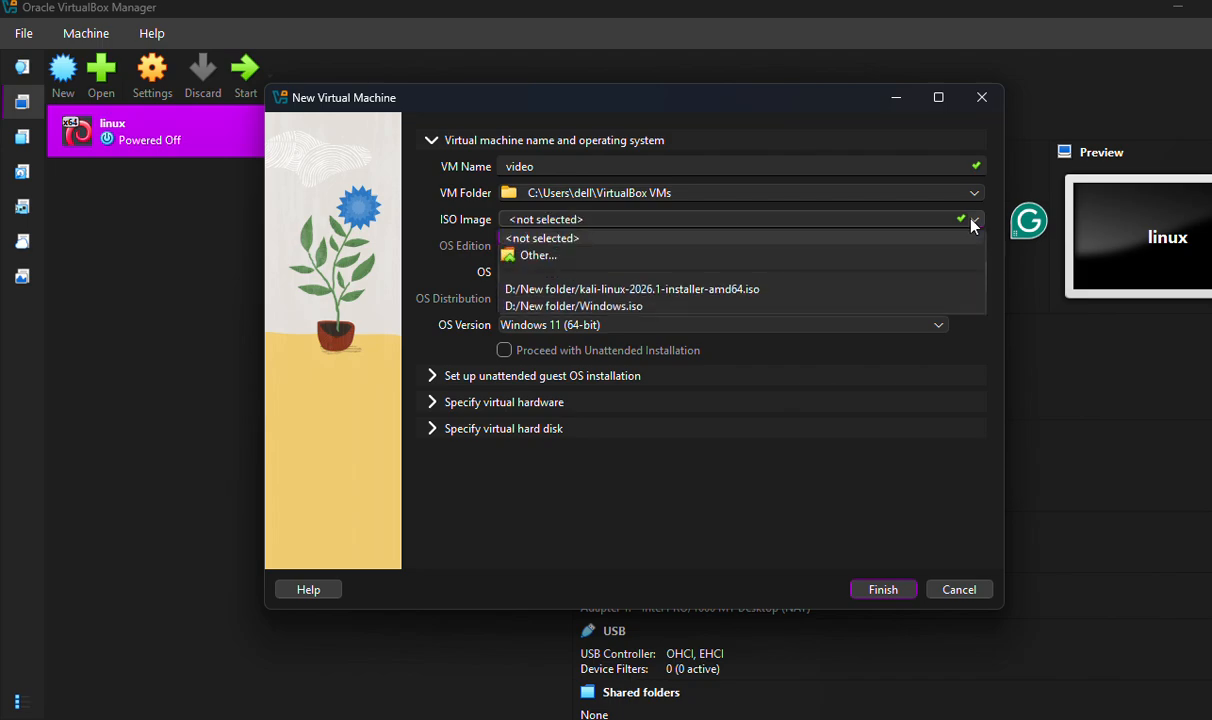
{"action": "left_click", "coordinate": [653, 259]}
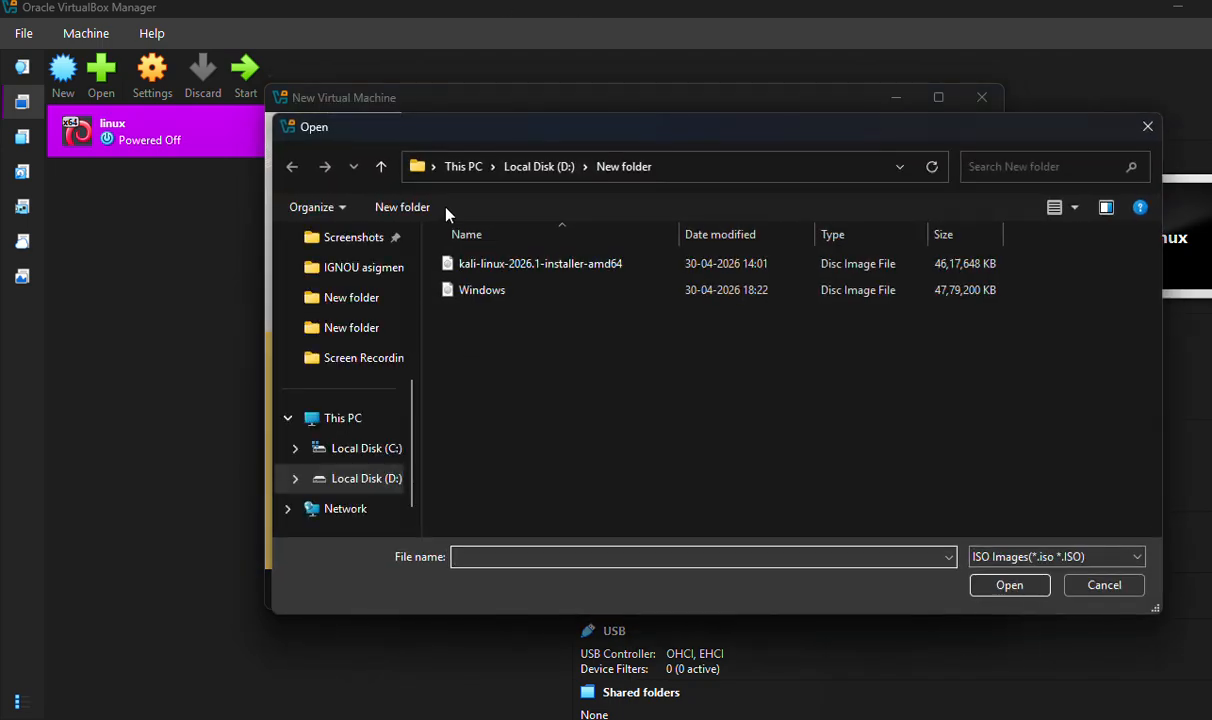
{"action": "left_click", "coordinate": [480, 266]}
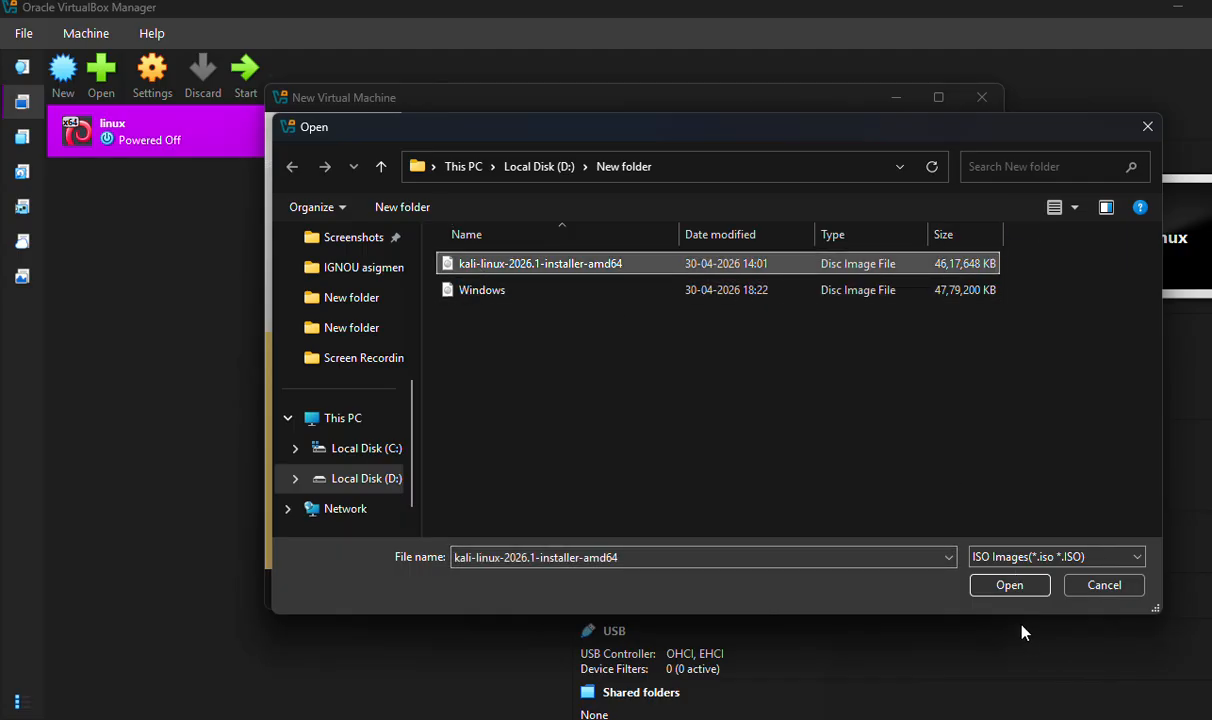
{"action": "left_click", "coordinate": [1007, 590]}
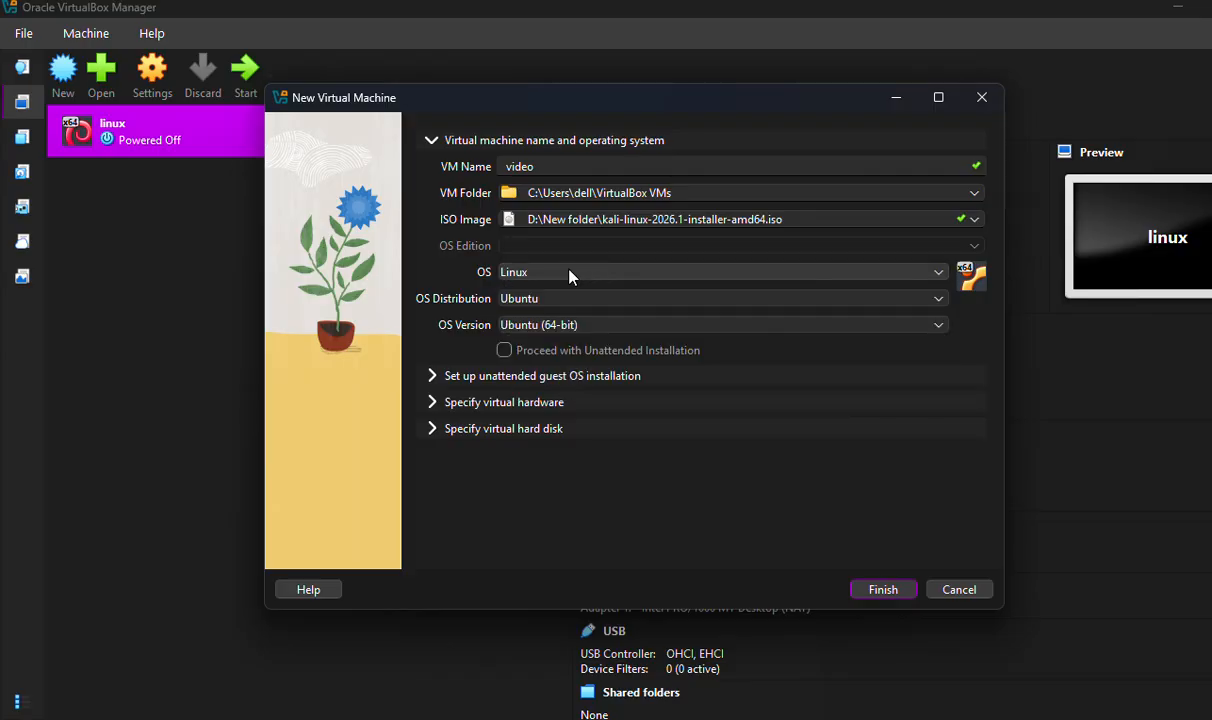
Set the VM's OS distribution to Debian (64-bit).
{"action": "left_click", "coordinate": [516, 300]}
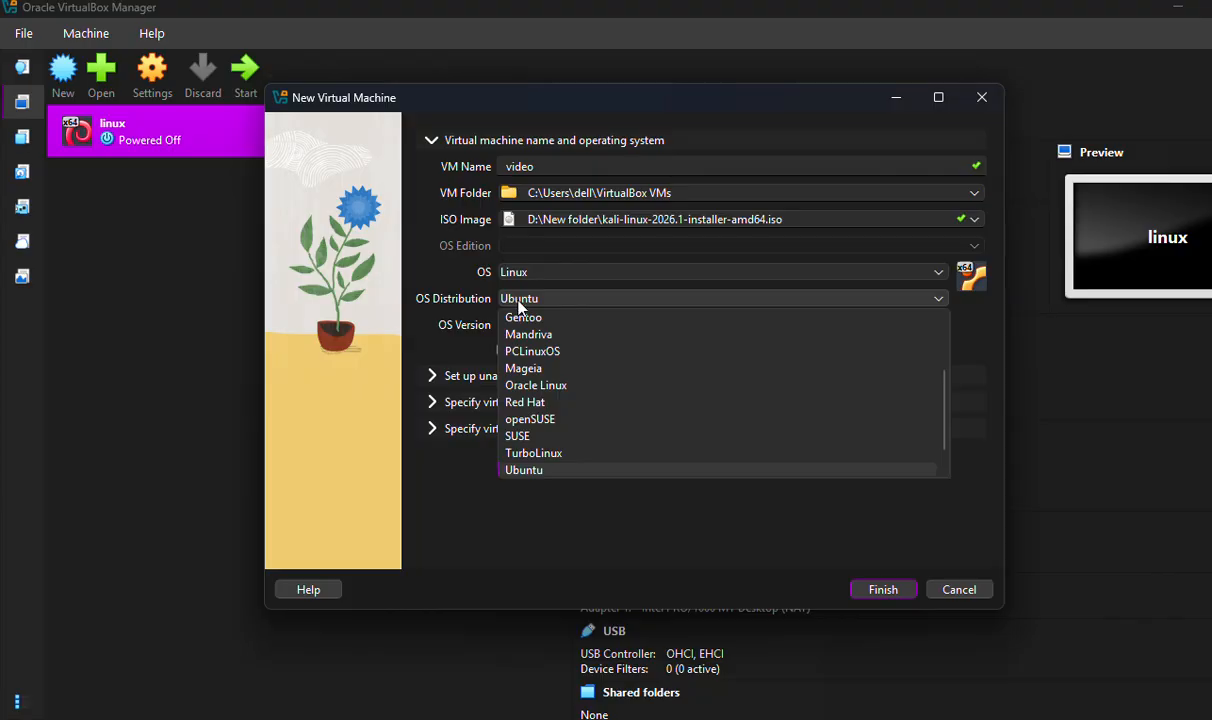
{"action": "scroll", "coordinate": [557, 400], "scroll_direction": "up", "scroll_amount": 2}
{"action": "scroll", "coordinate": [557, 400], "scroll_direction": "up", "scroll_amount": 1}
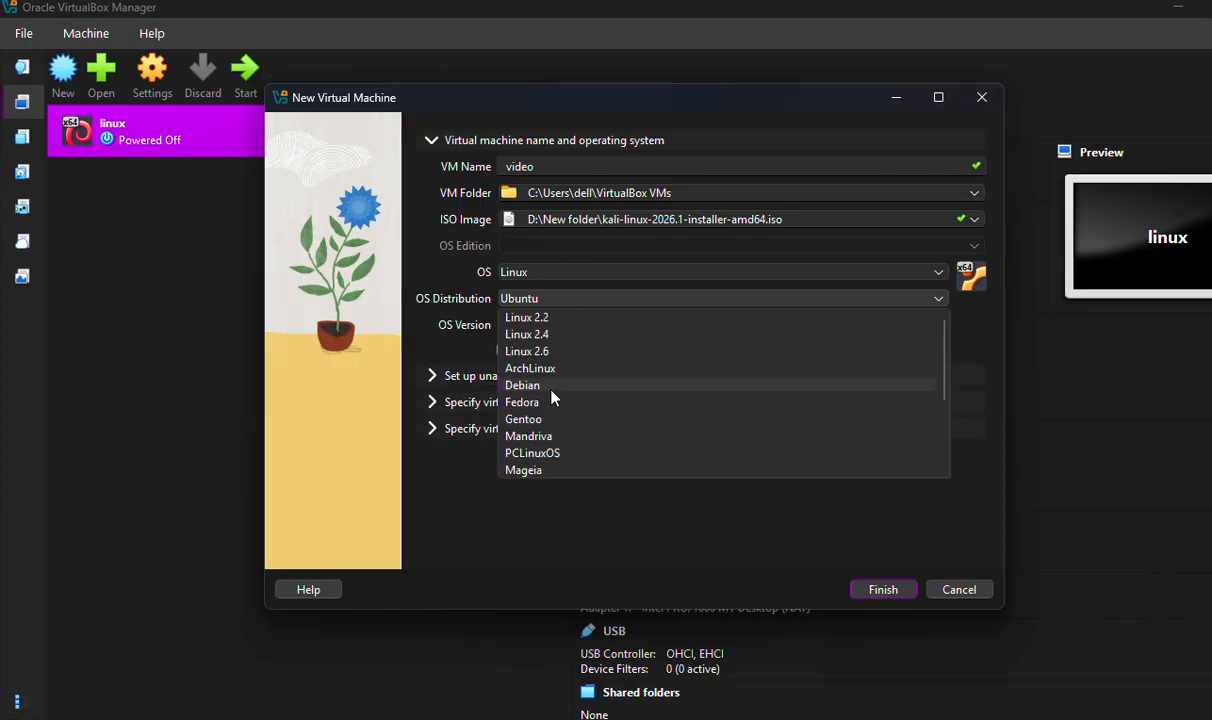
{"action": "left_click", "coordinate": [551, 385]}
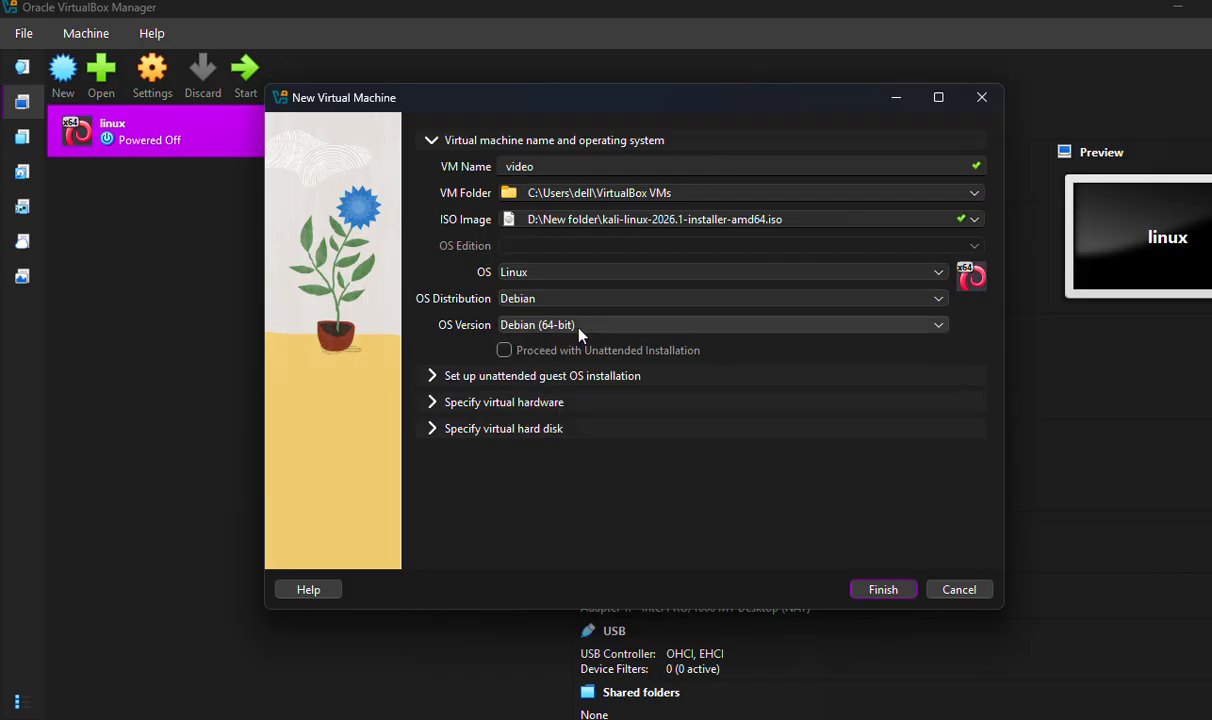
{"action": "left_click", "coordinate": [497, 378]}
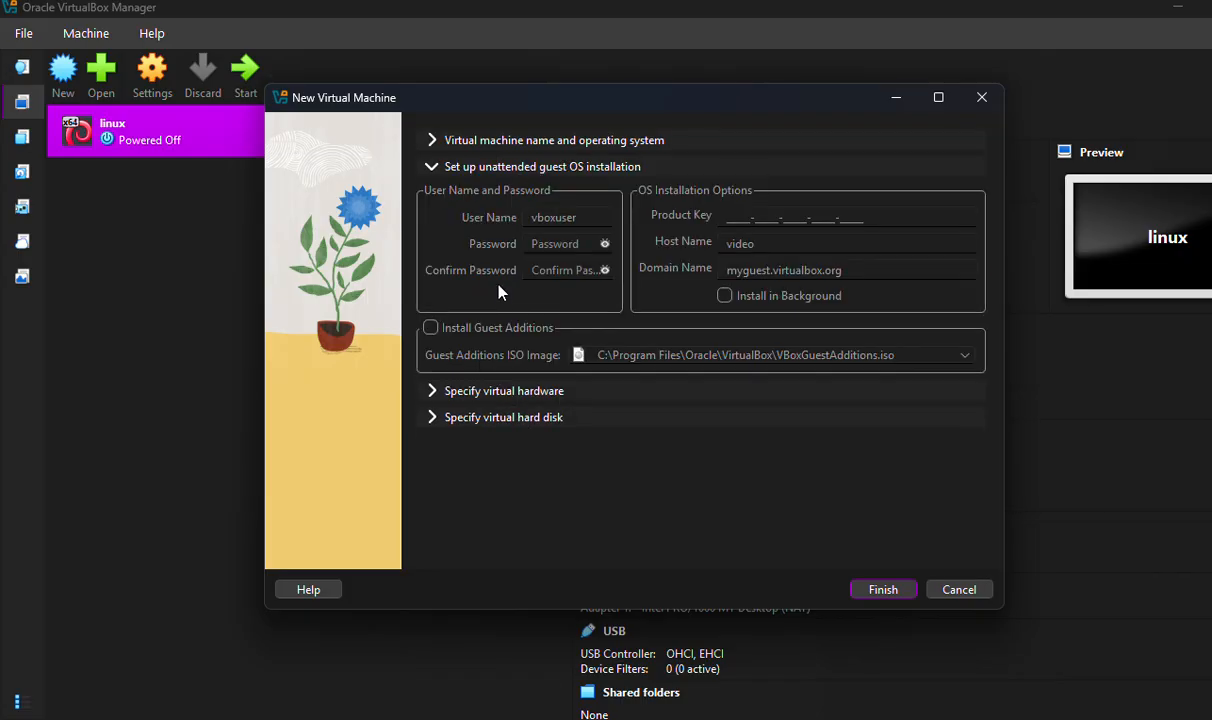
Set the video VM's base memory to 4204 MB and its CPU count to 3.
{"action": "left_click", "coordinate": [503, 389]}
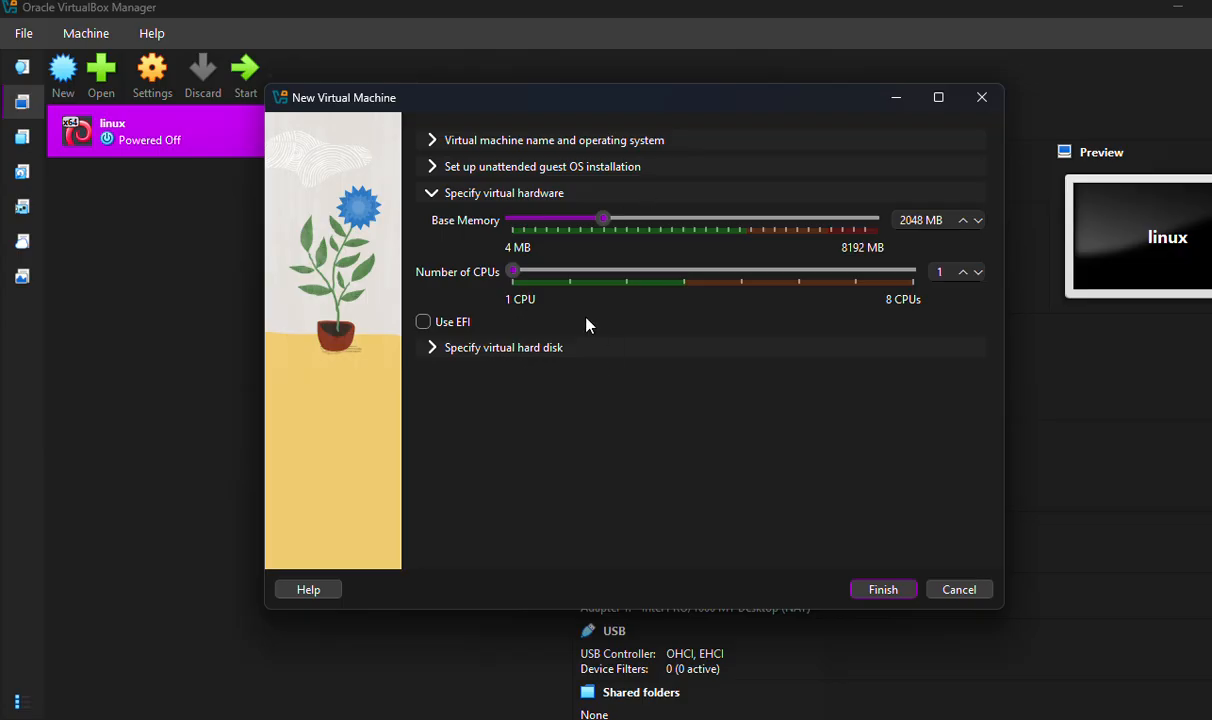
{"action": "left_click_drag", "start_coordinate": [603, 225], "coordinate": [700, 231]}
{"action": "left_click", "coordinate": [965, 272]}
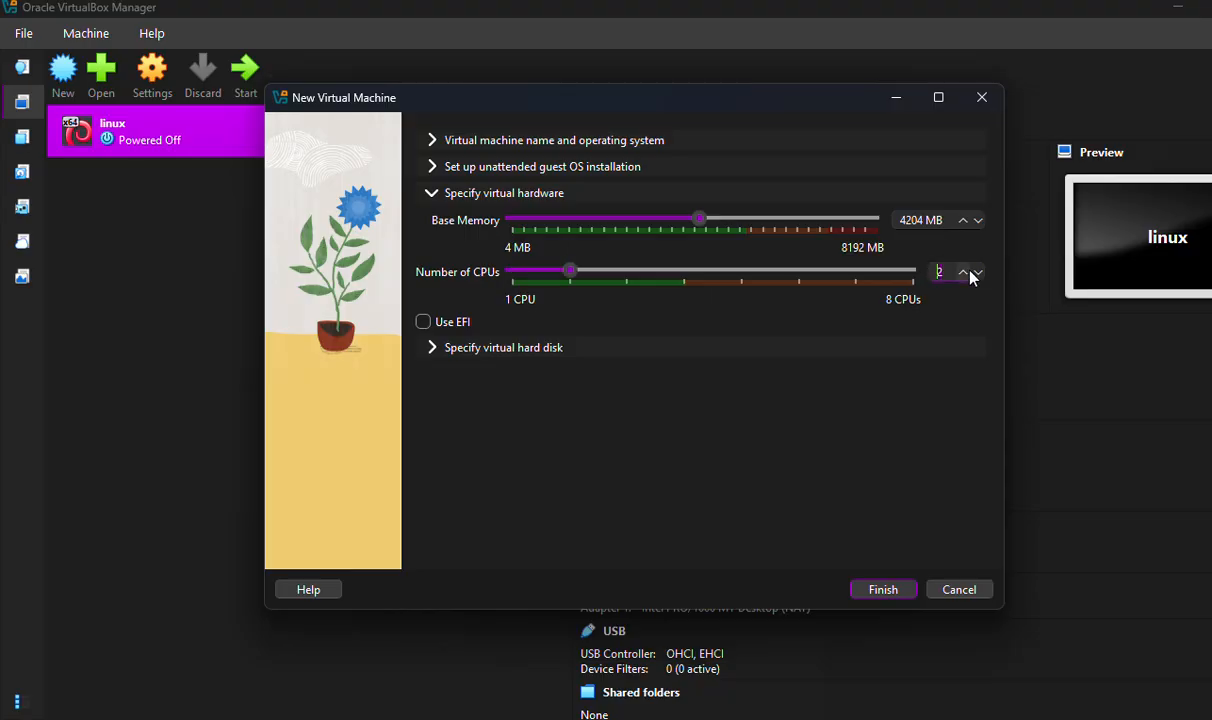
{"action": "left_click", "coordinate": [969, 274]}
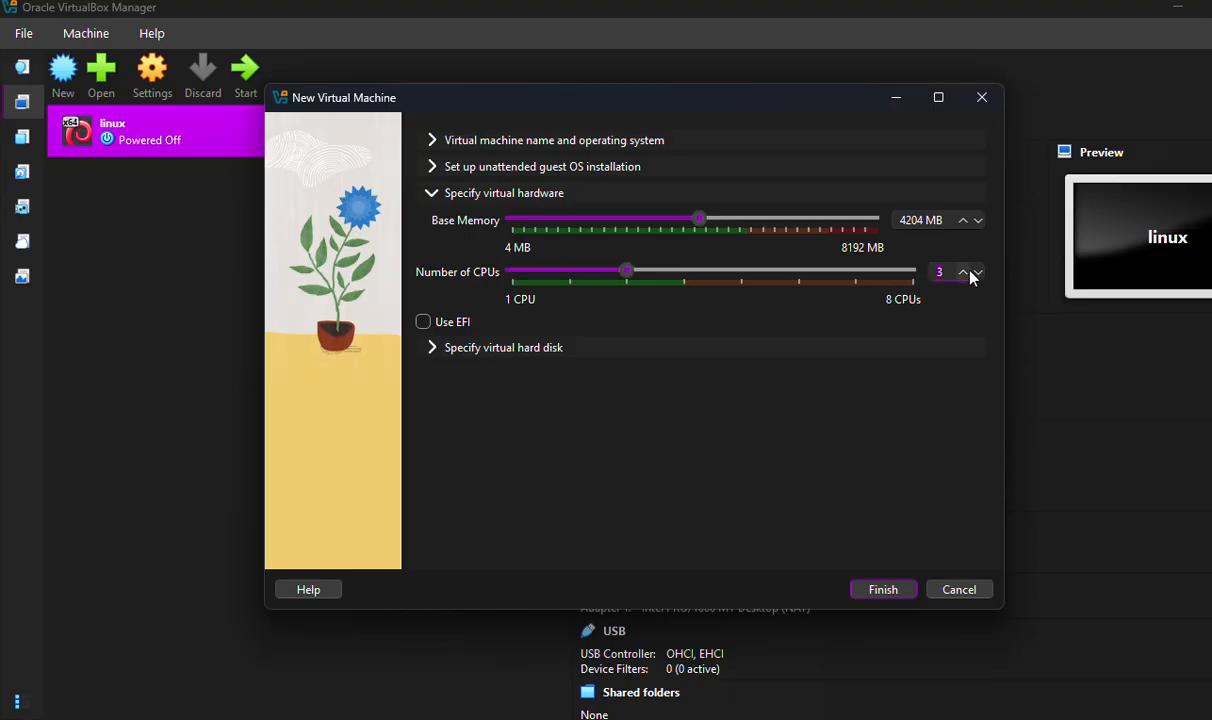
{"action": "left_click", "coordinate": [579, 350]}
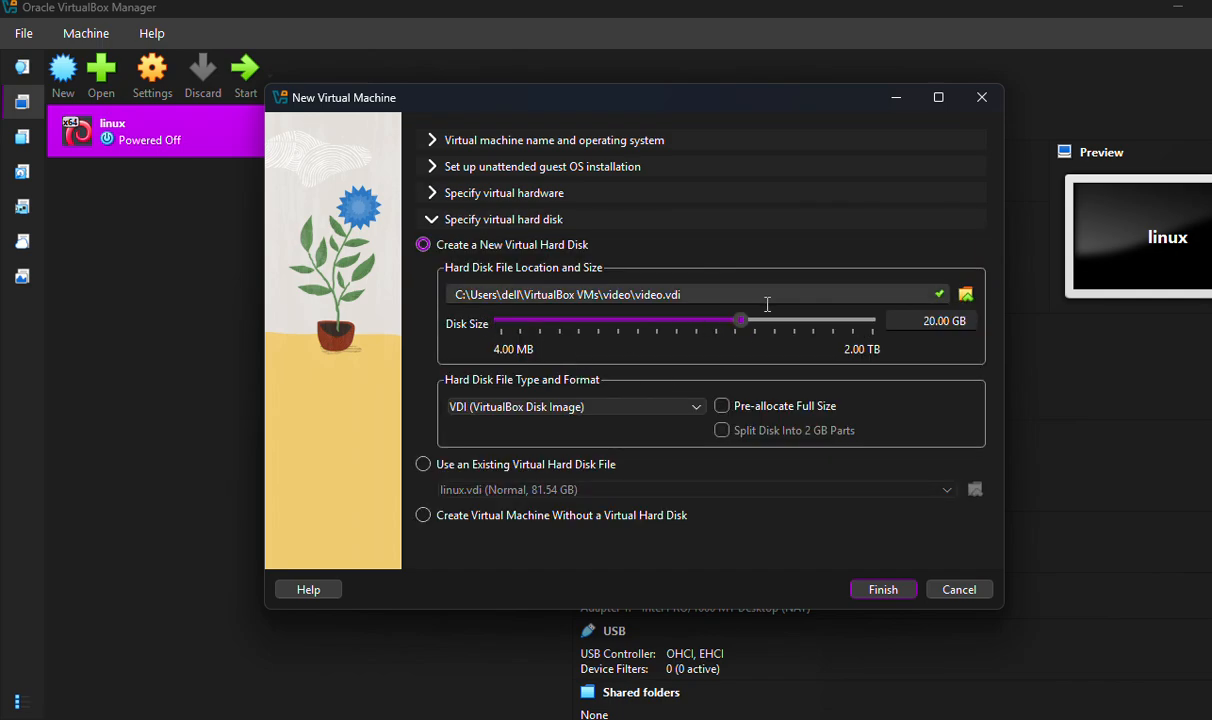
Enlarge the new virtual disk to 84.63 GB and point its file to D:\video.vdi.
{"action": "left_click_drag", "start_coordinate": [740, 320], "coordinate": [781, 336]}
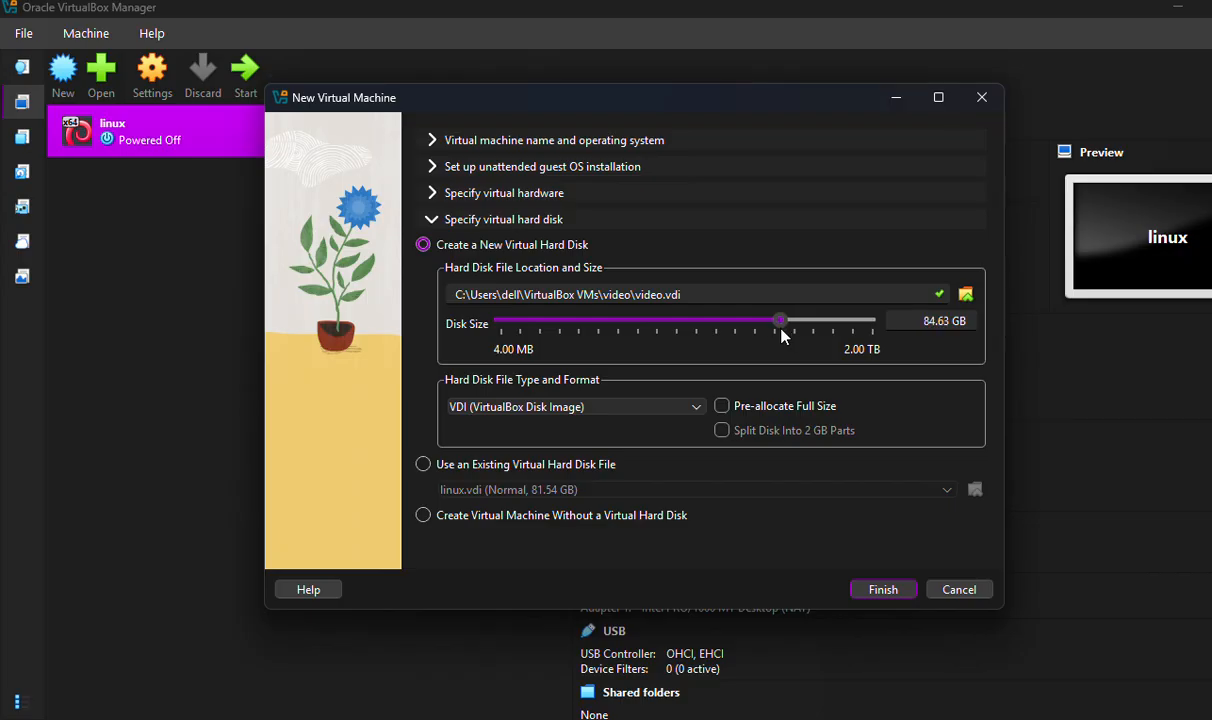
{"action": "left_click", "coordinate": [842, 294]}
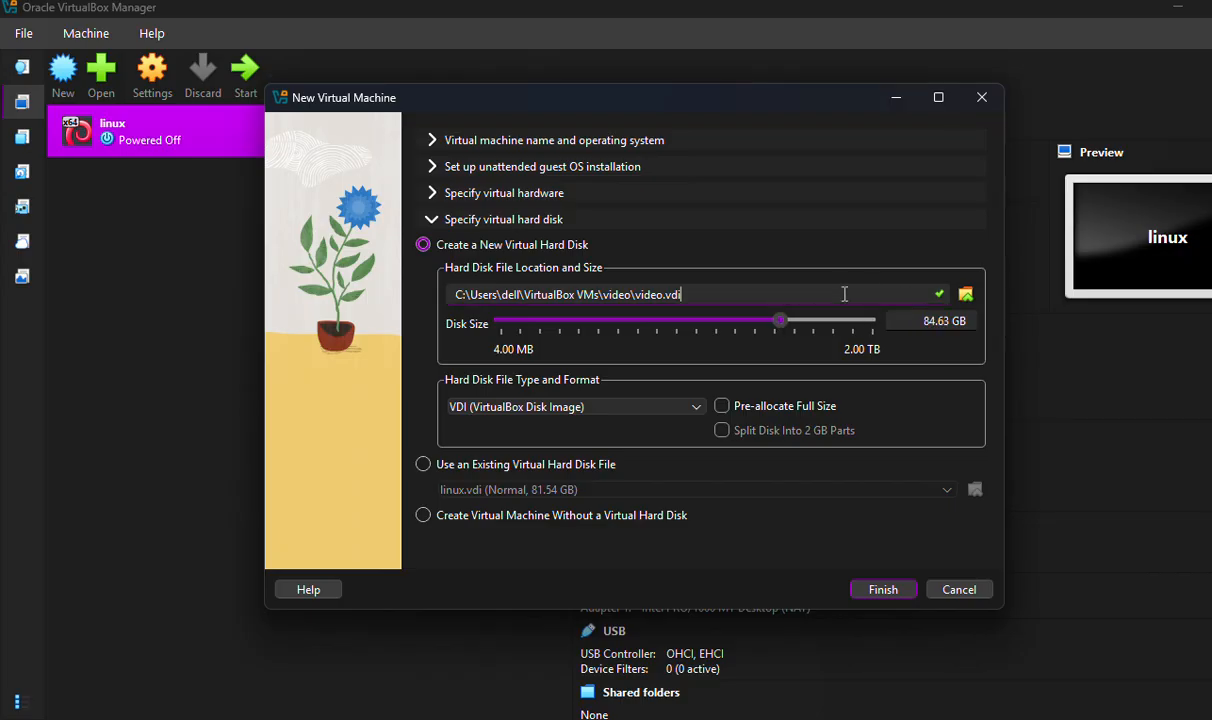
{"action": "left_click", "coordinate": [965, 295]}
{"action": "scroll", "coordinate": [325, 435], "scroll_direction": "down", "scroll_amount": 1}
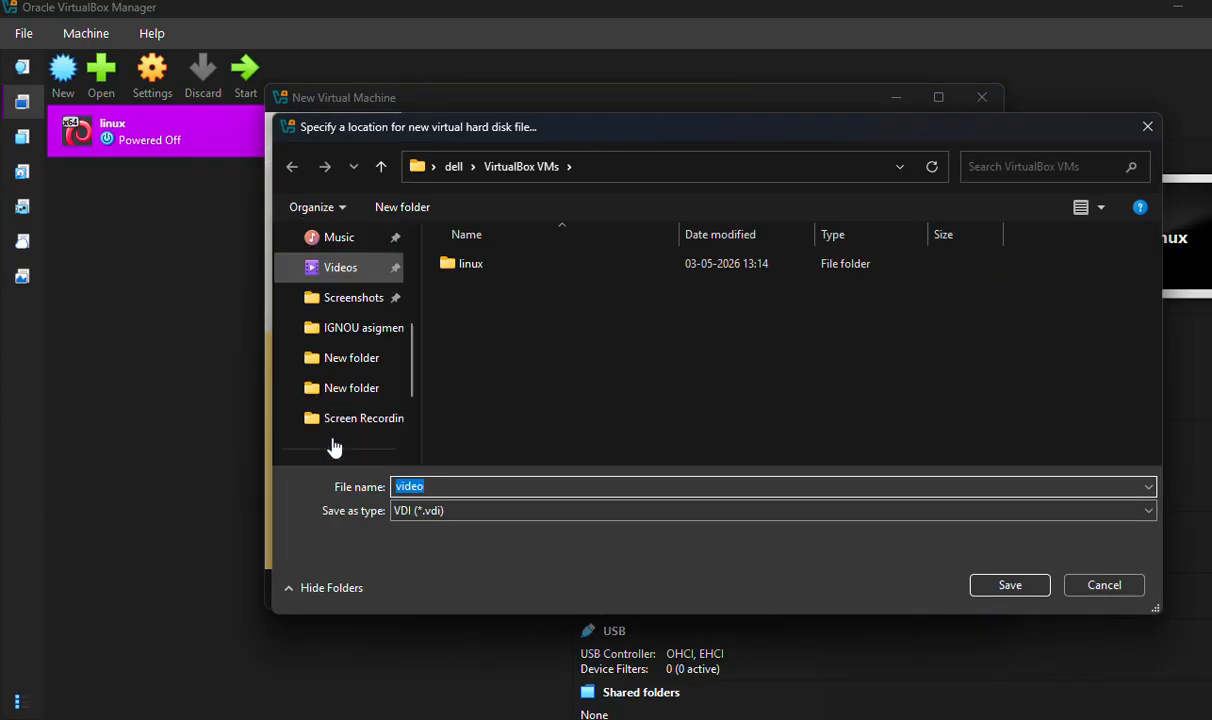
{"action": "scroll", "coordinate": [335, 447], "scroll_direction": "down", "scroll_amount": 1}
{"action": "left_click", "coordinate": [346, 446]}
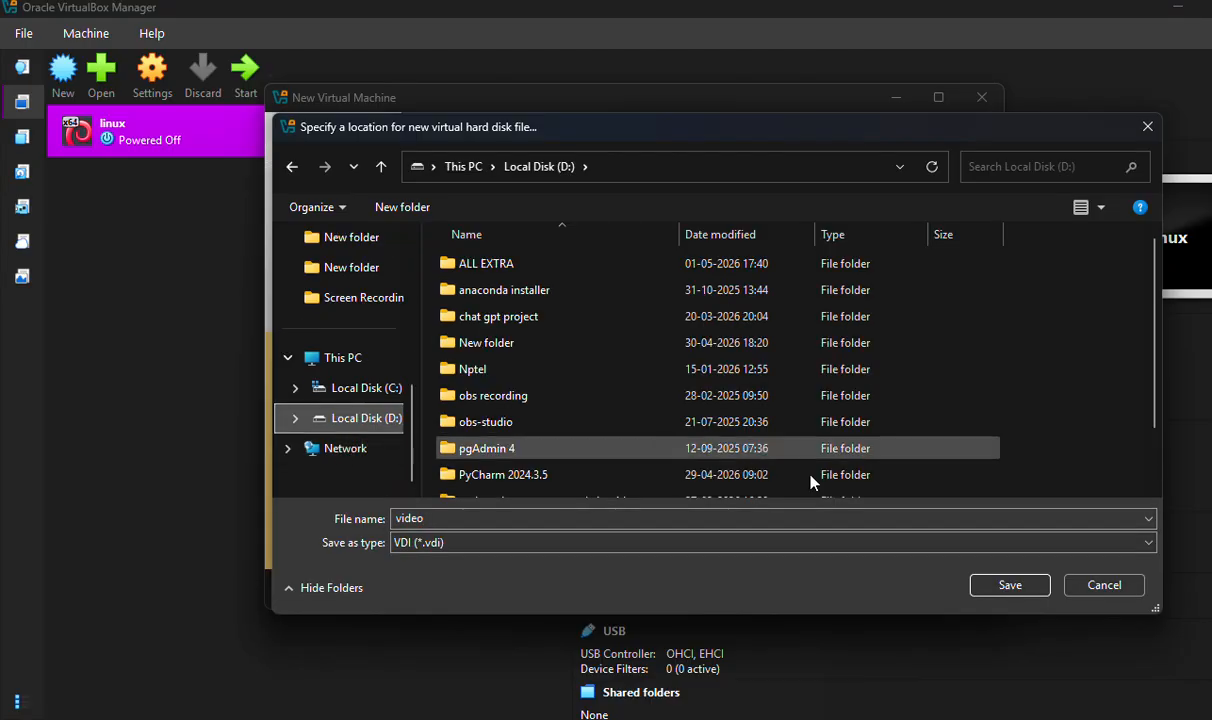
{"action": "left_click", "coordinate": [1008, 588]}
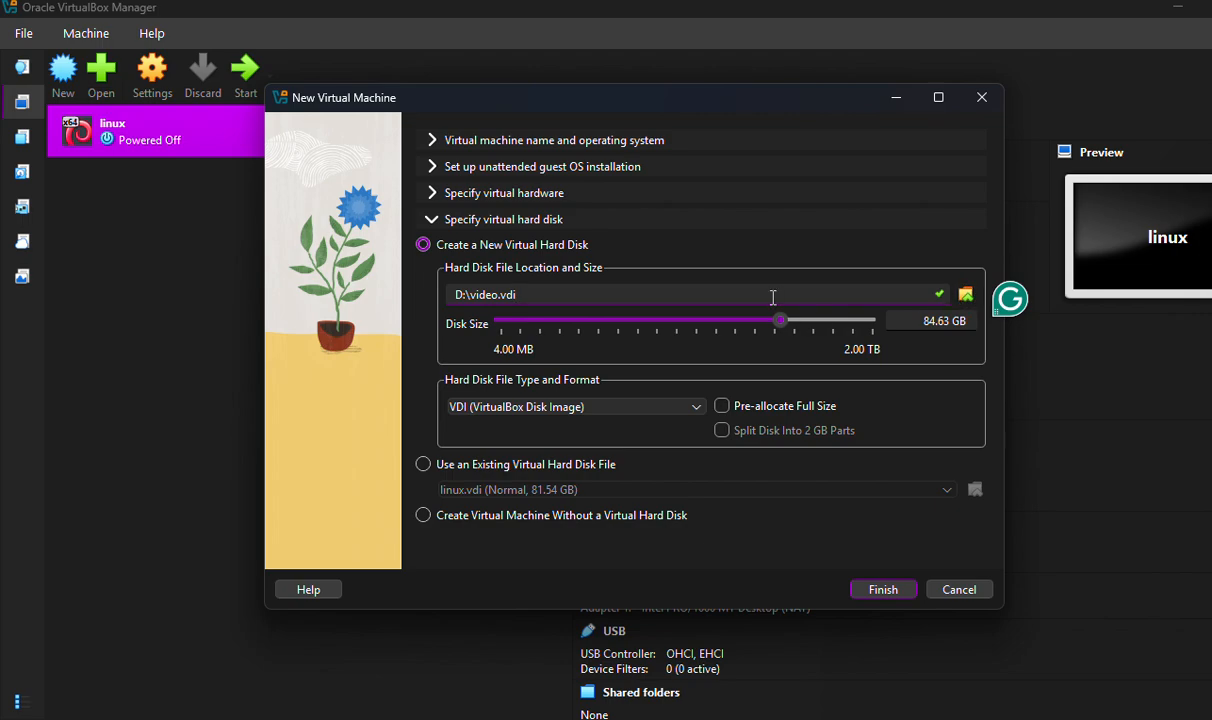
Save the disk as kali2.0.vdi in the user folder and finish creating the machine.
{"action": "key", "text": "BackSpace"}
{"action": "key", "text": "BackSpace"}
{"action": "key", "text": "BackSpace"}
{"action": "key", "text": "BackSpace"}
{"action": "key", "text": "BackSpace"}
{"action": "key", "text": "BackSpace"}
{"action": "key", "text": "BackSpace"}
{"action": "key", "text": "BackSpace"}
{"action": "key", "text": "BackSpace"}
{"action": "key", "text": "BackSpace"}
{"action": "key", "text": "BackSpace"}
{"action": "left_click", "coordinate": [965, 296]}
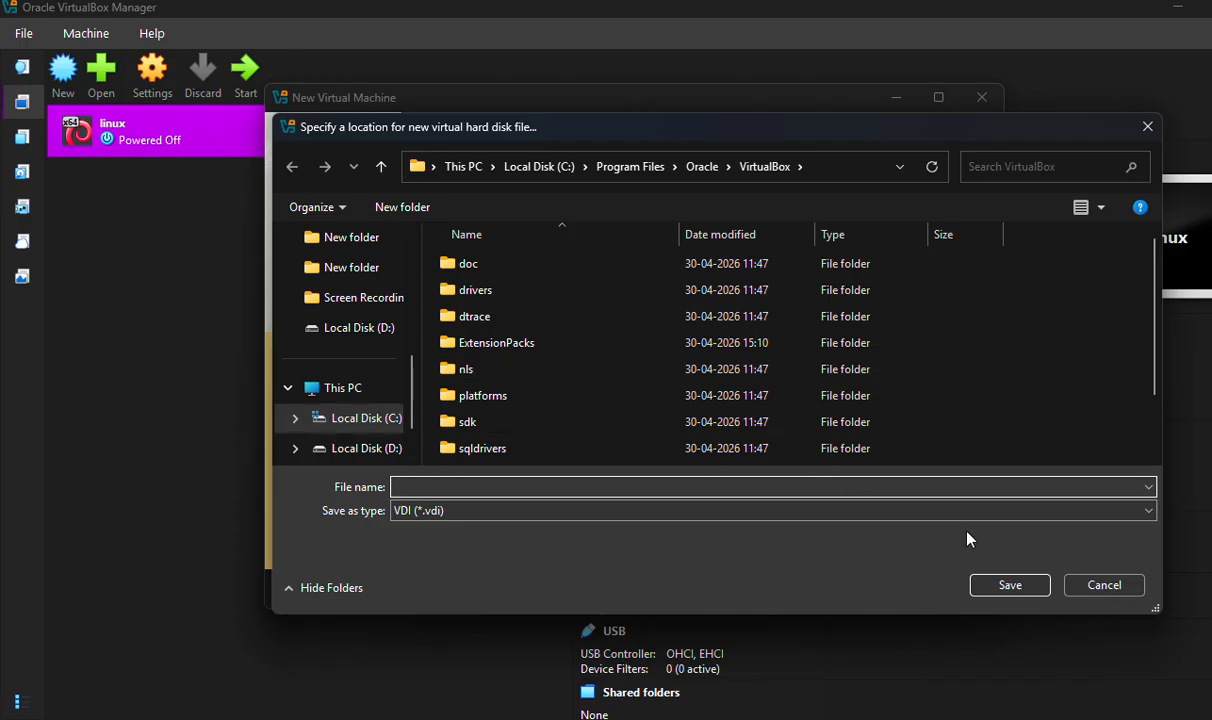
{"action": "scroll", "coordinate": [735, 403], "scroll_direction": "down", "scroll_amount": 1}
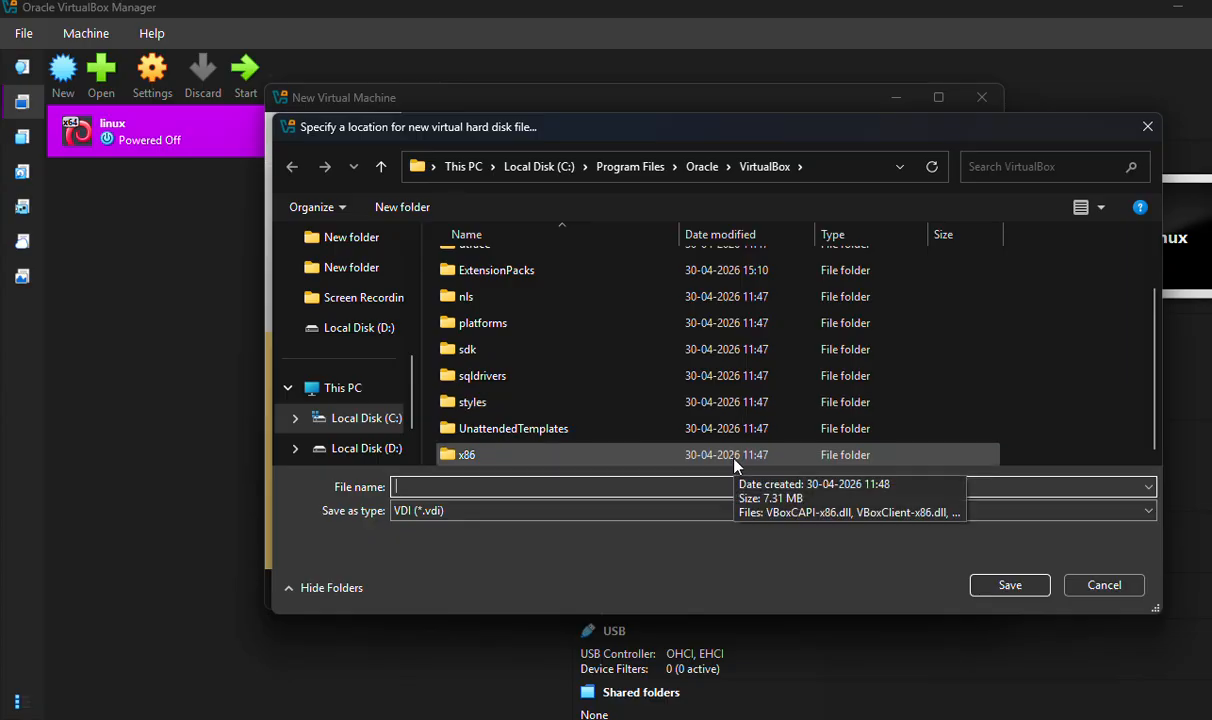
{"action": "type", "text": "kali"}
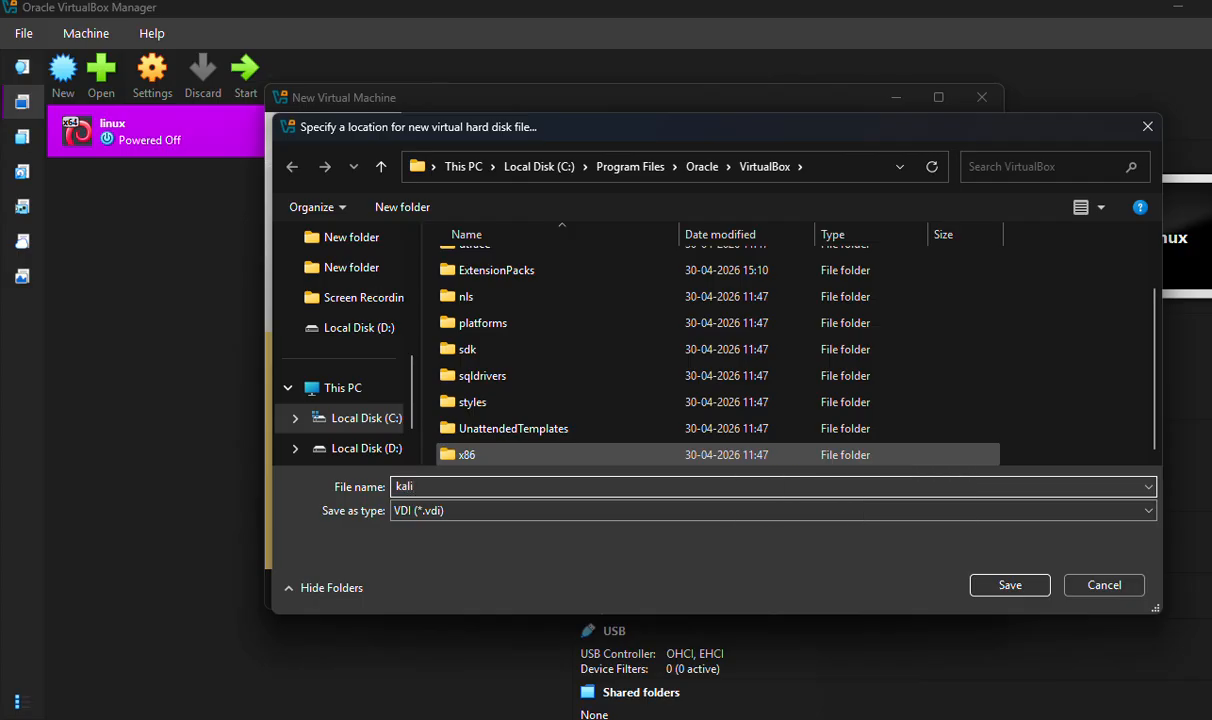
{"action": "type", "text": "2"}
{"action": "key", "text": "Return"}
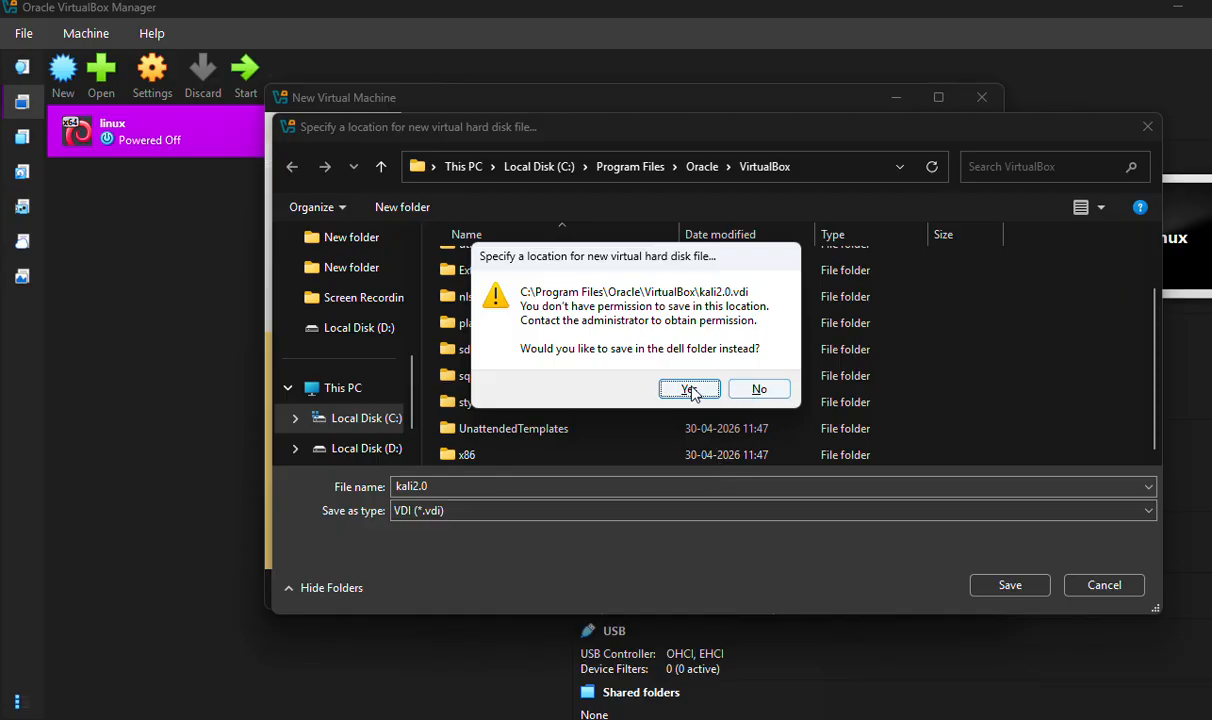
{"action": "left_click", "coordinate": [761, 391]}
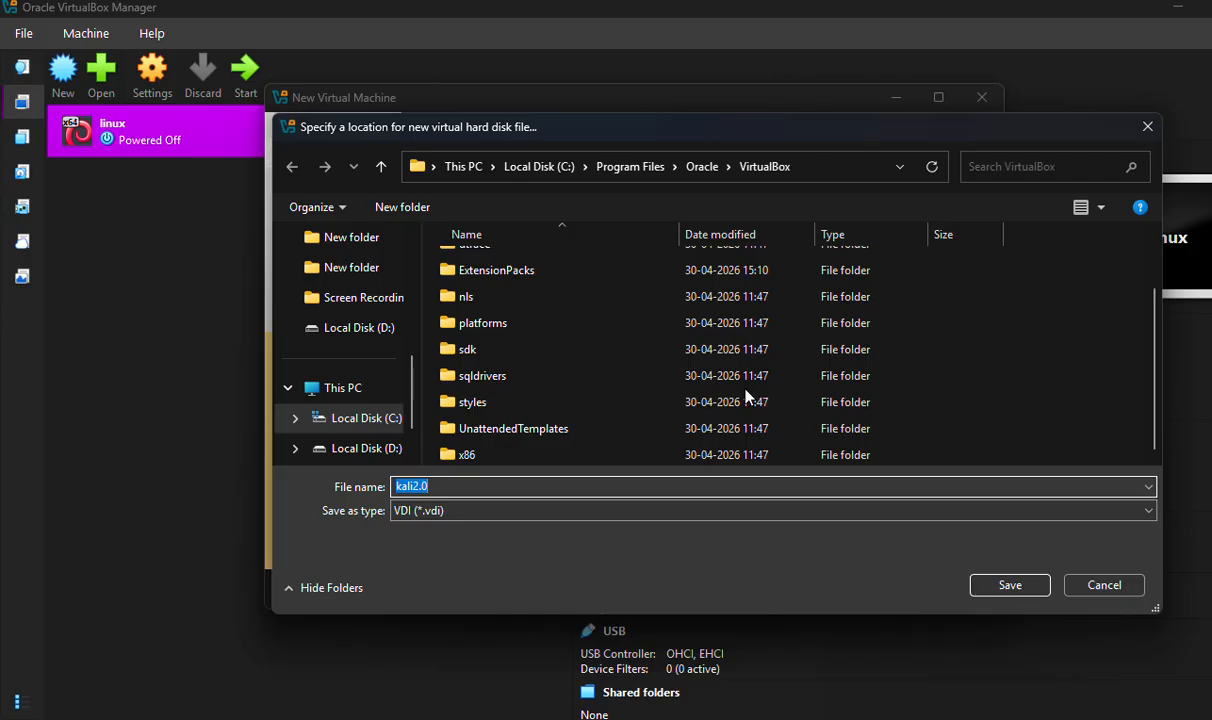
{"action": "scroll", "coordinate": [548, 380], "scroll_direction": "up", "scroll_amount": 1}
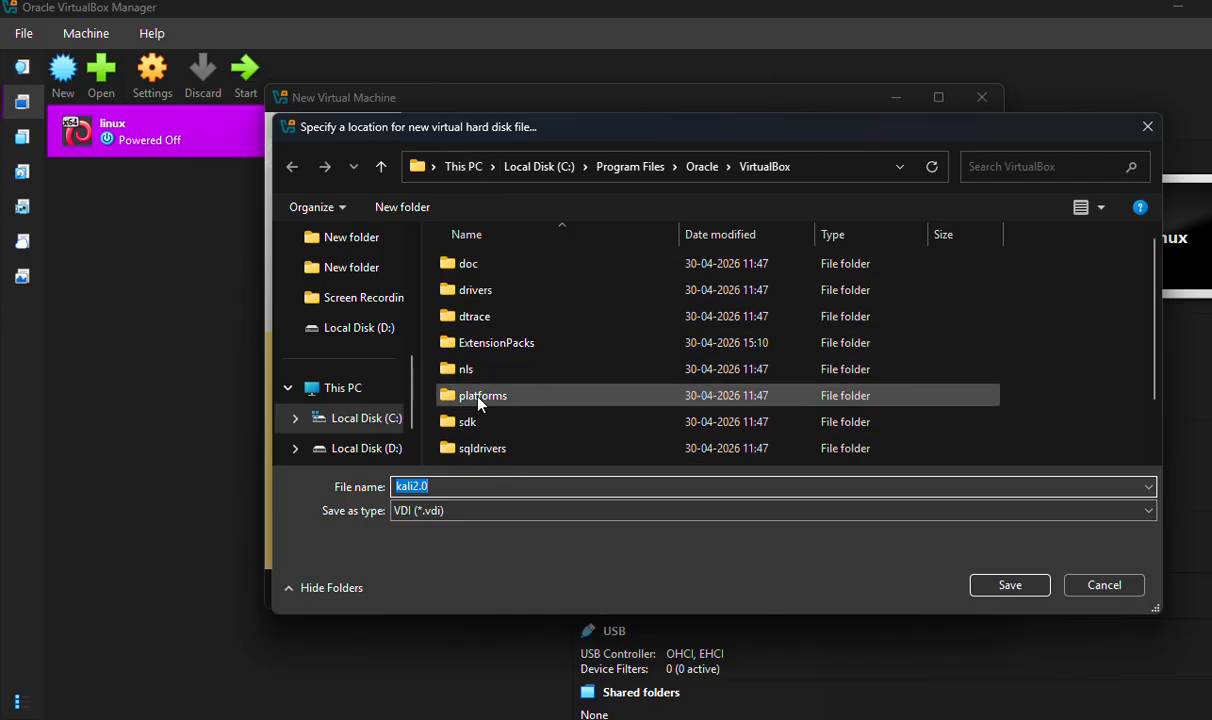
{"action": "scroll", "coordinate": [479, 402], "scroll_direction": "down", "scroll_amount": 1}
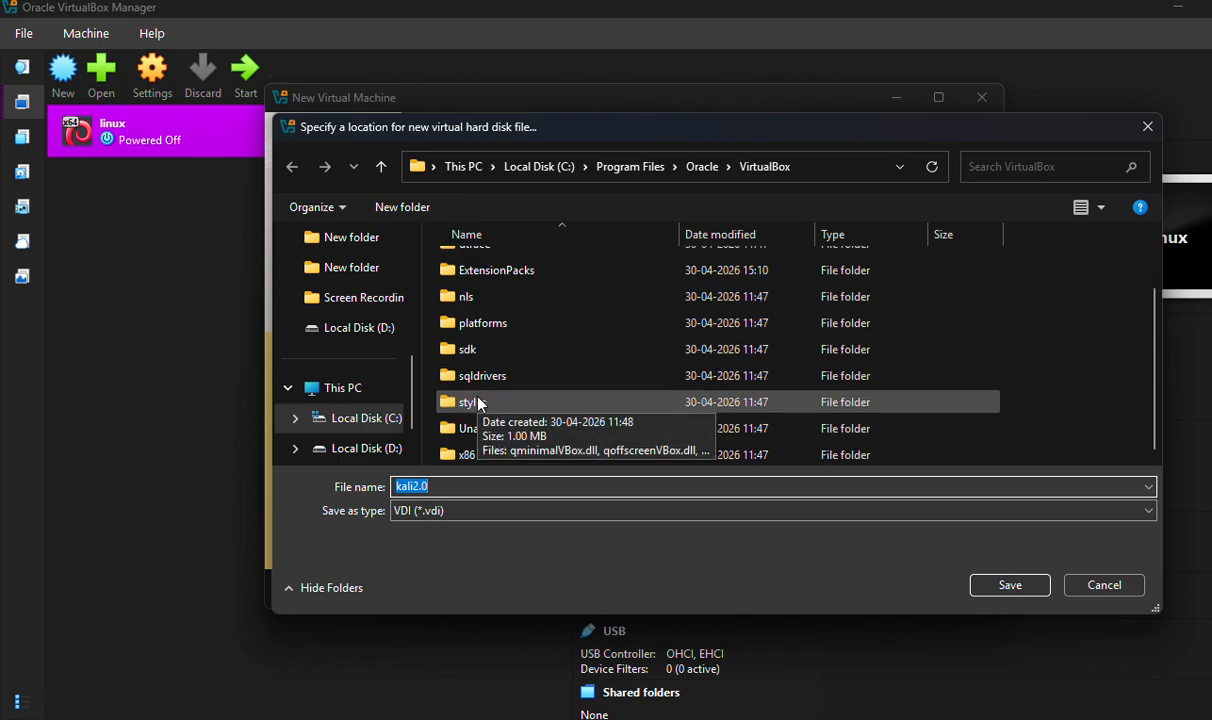
{"action": "left_click", "coordinate": [322, 419]}
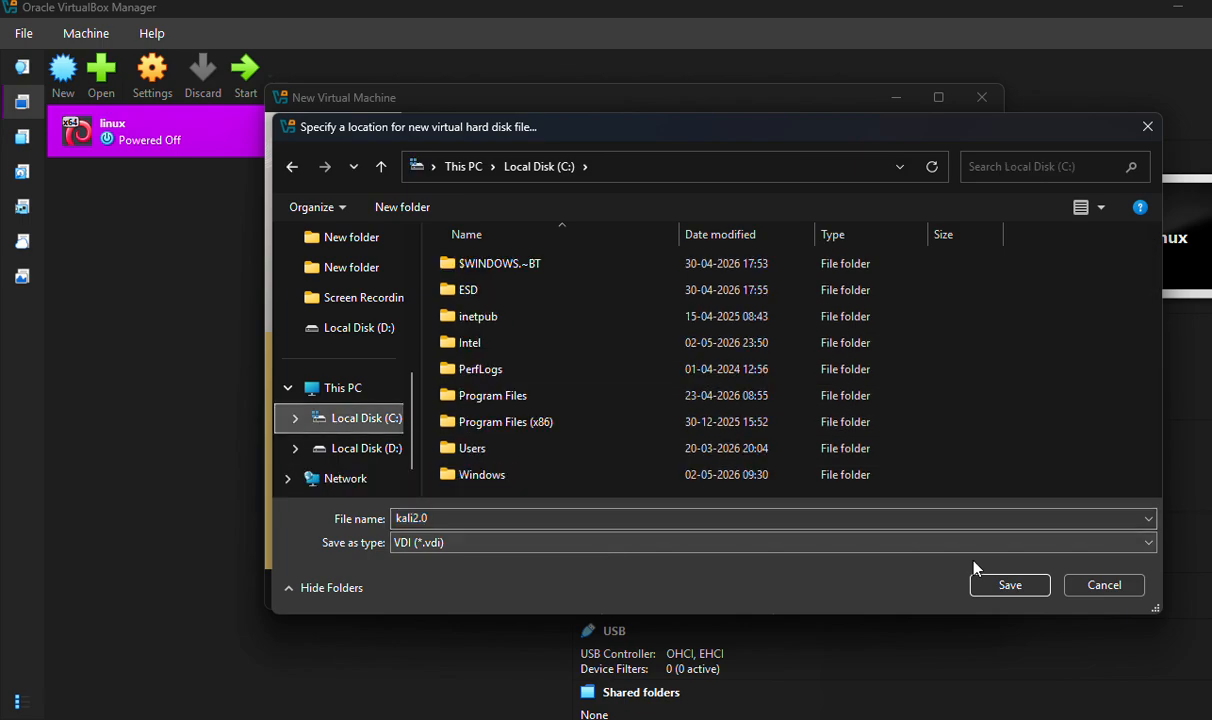
{"action": "left_click", "coordinate": [1004, 584]}
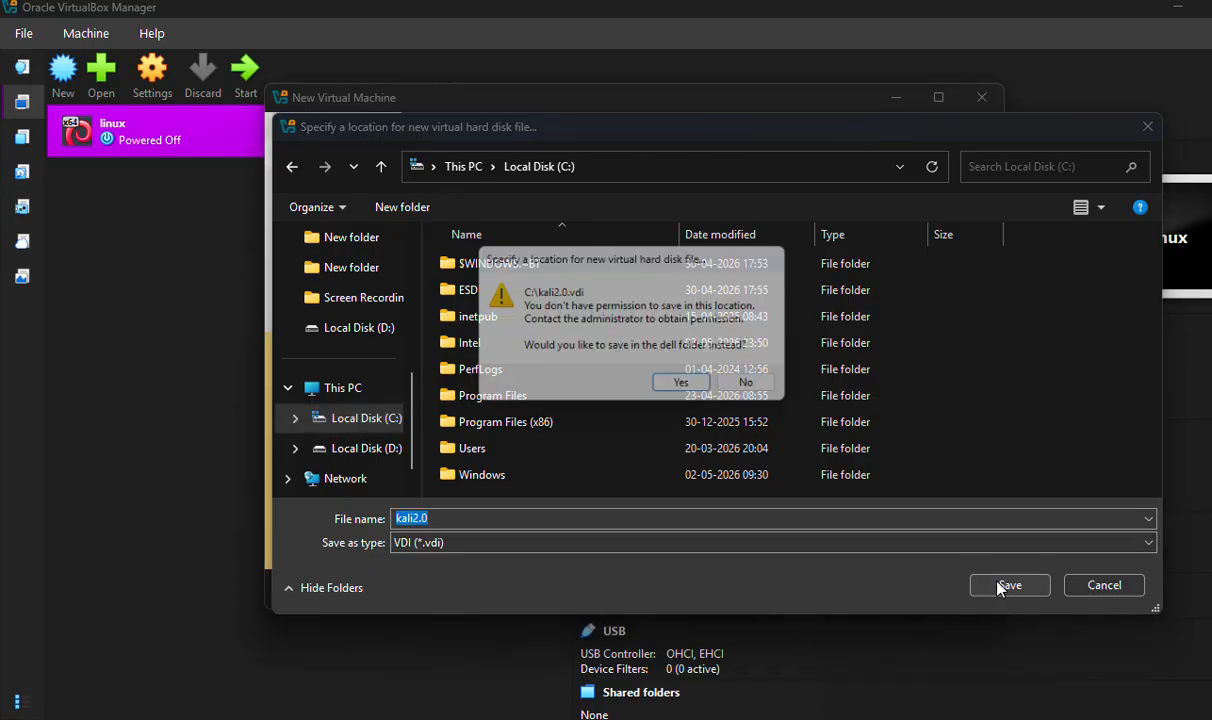
{"action": "left_click", "coordinate": [688, 388]}
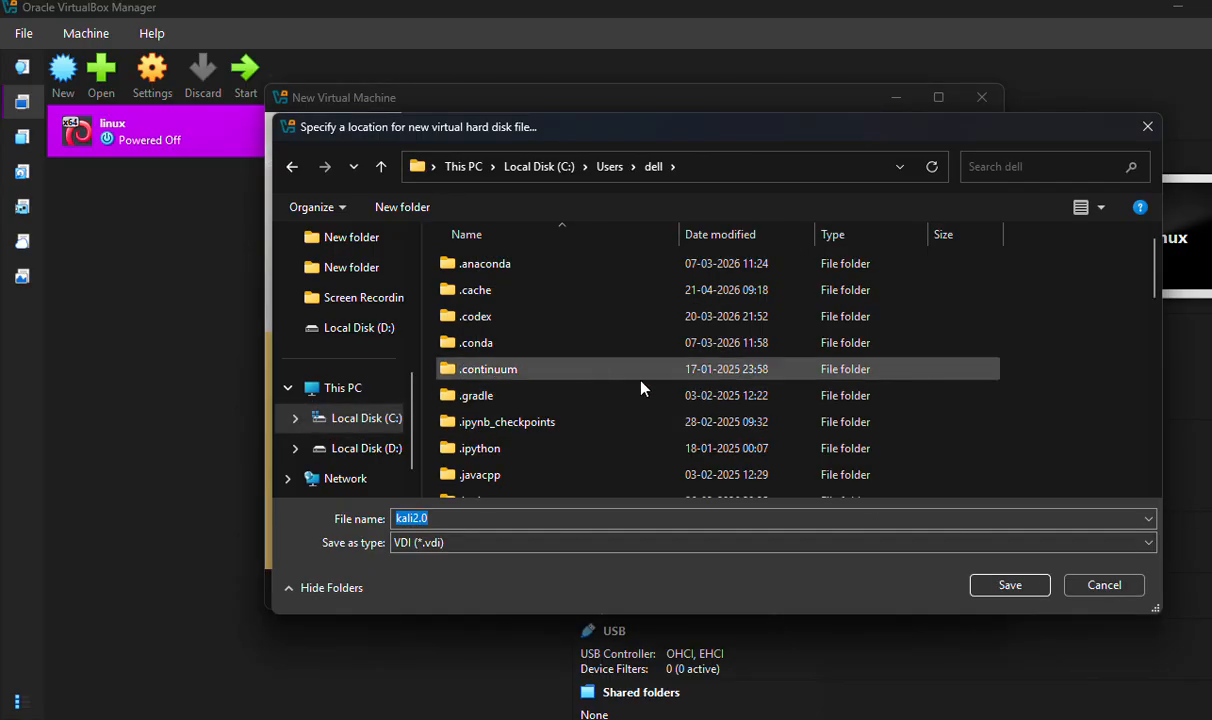
{"action": "left_click", "coordinate": [1012, 585]}
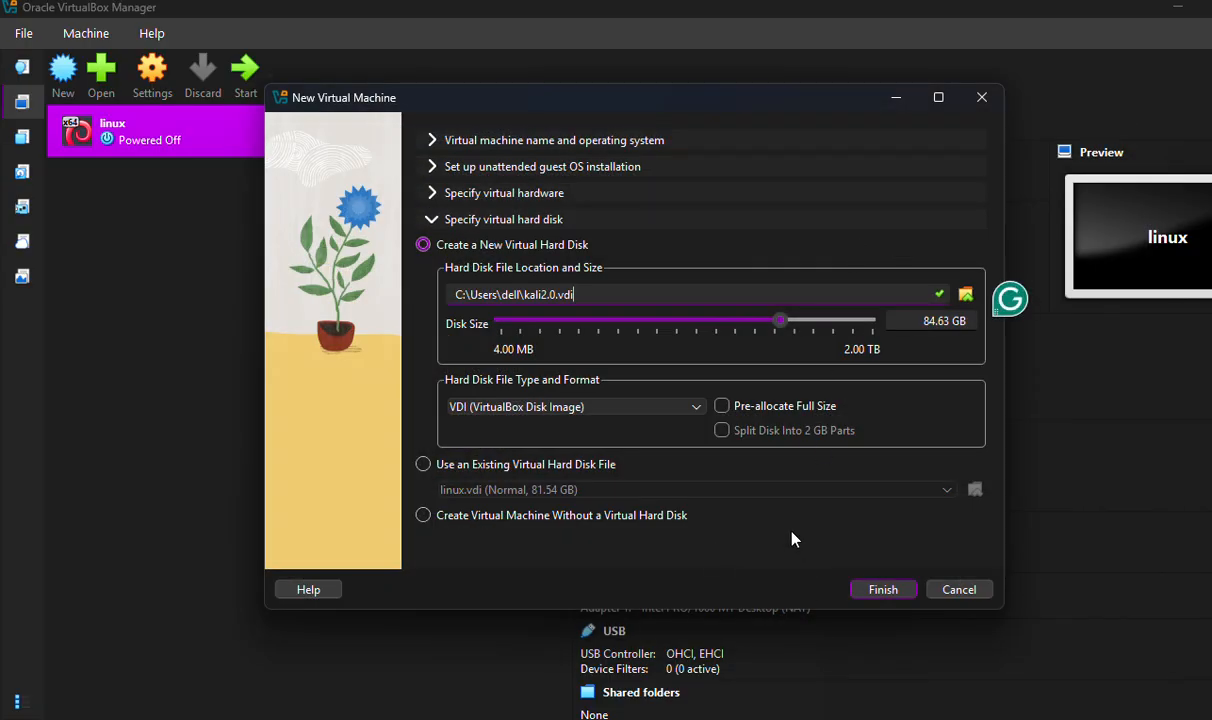
{"action": "left_click", "coordinate": [874, 589]}
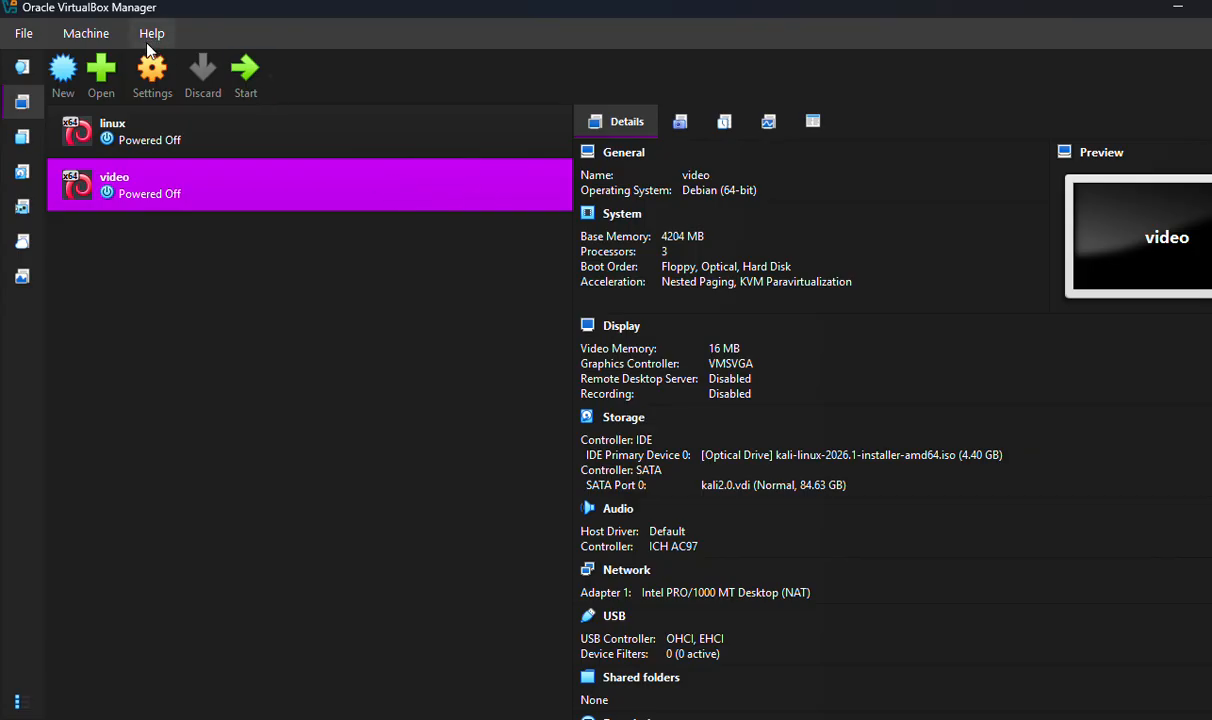
In the video VM's settings, remove Optical and Floppy from the boot order.
{"action": "key", "text": "ctrl+s"}
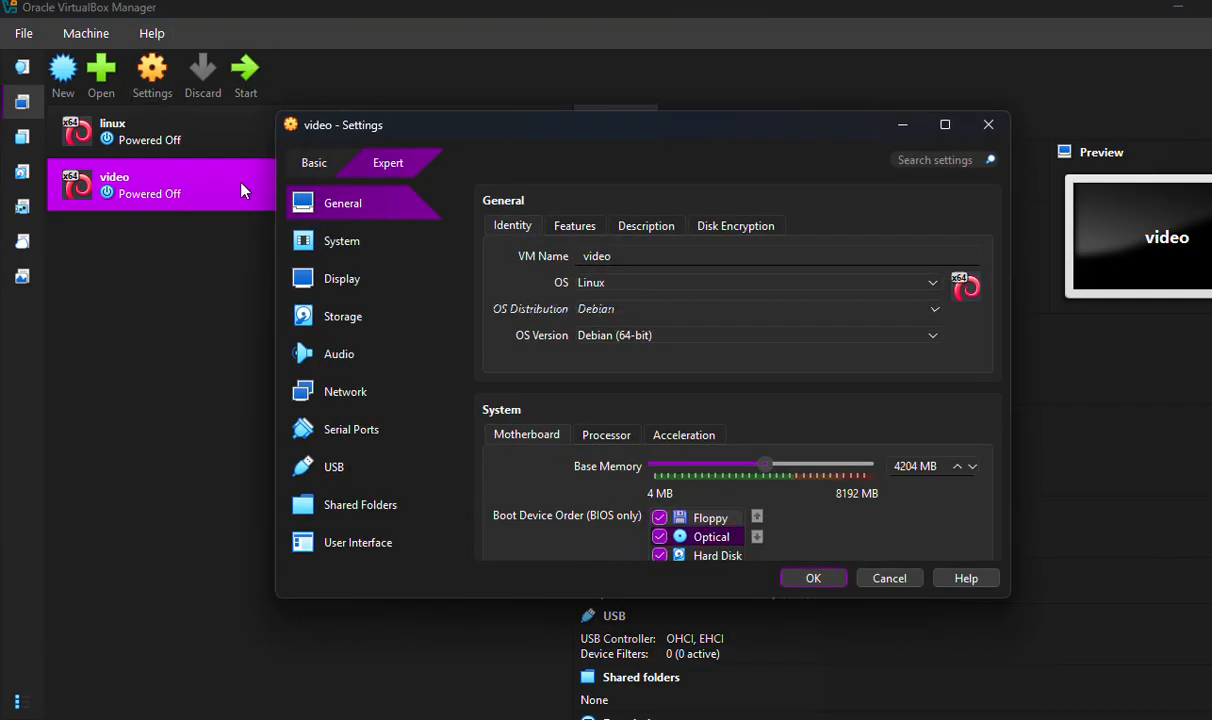
{"action": "scroll", "coordinate": [698, 382], "scroll_direction": "down", "scroll_amount": 1}
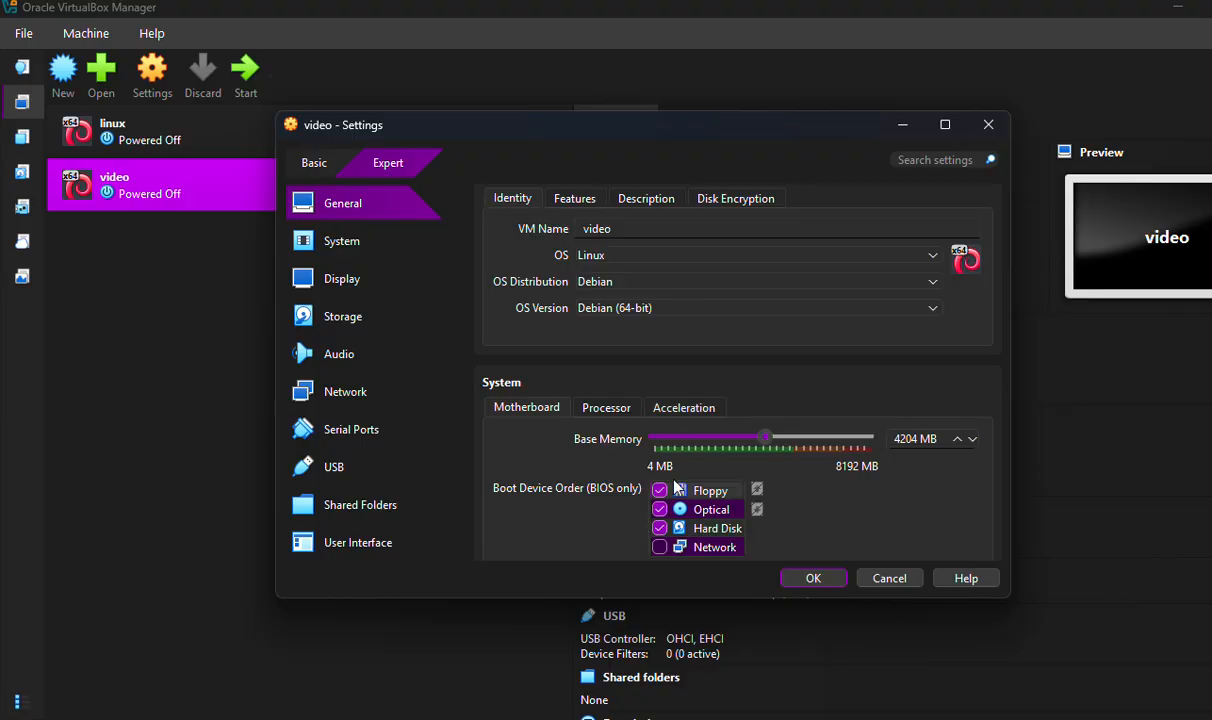
{"action": "left_click", "coordinate": [659, 510]}
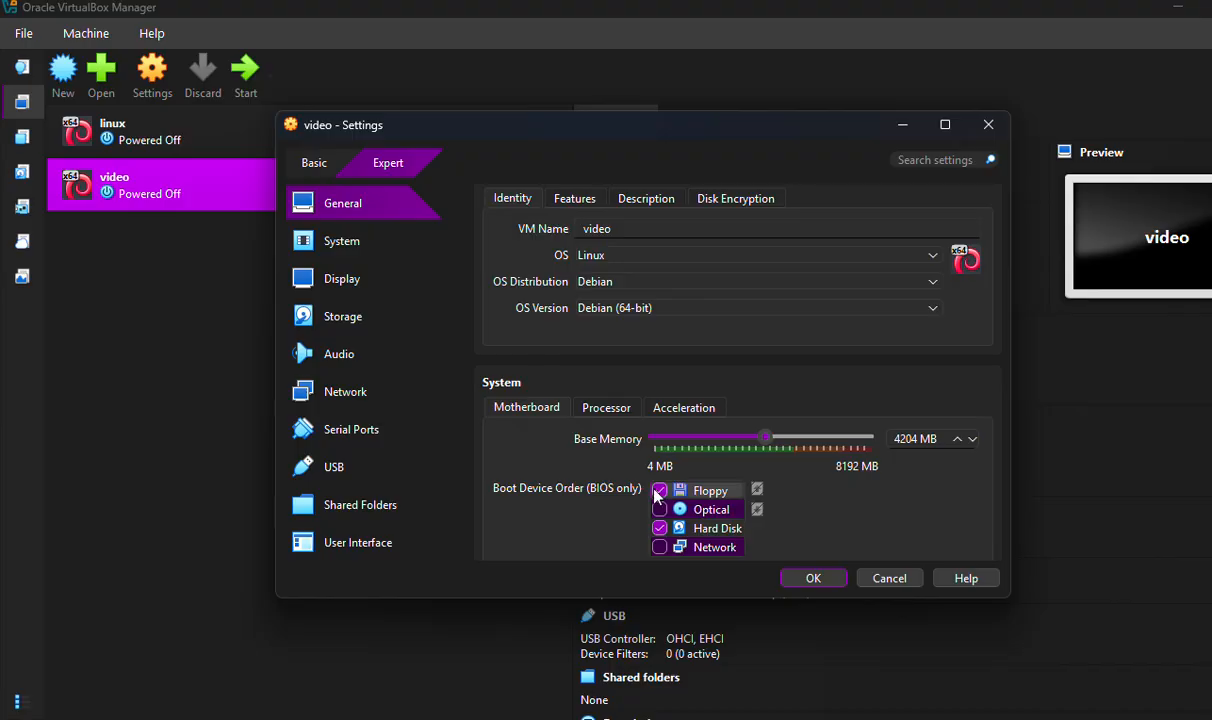
{"action": "left_click", "coordinate": [659, 491]}
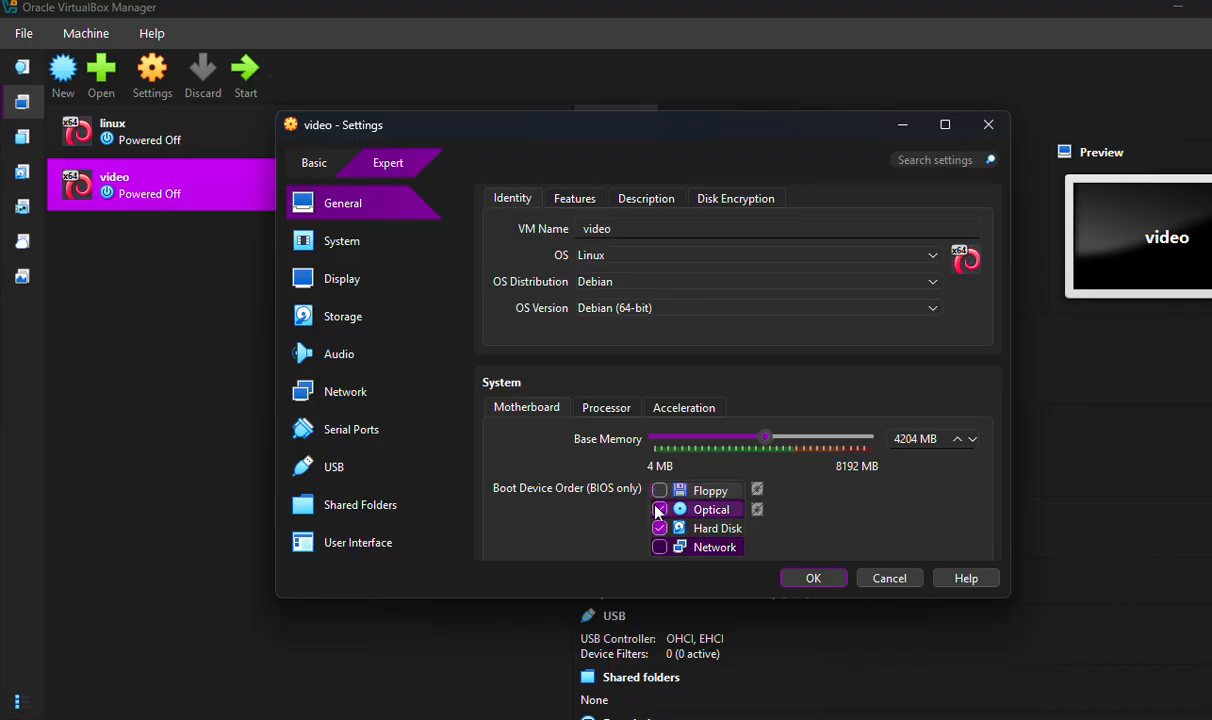
{"action": "scroll", "coordinate": [656, 502], "scroll_direction": "down", "scroll_amount": 10}
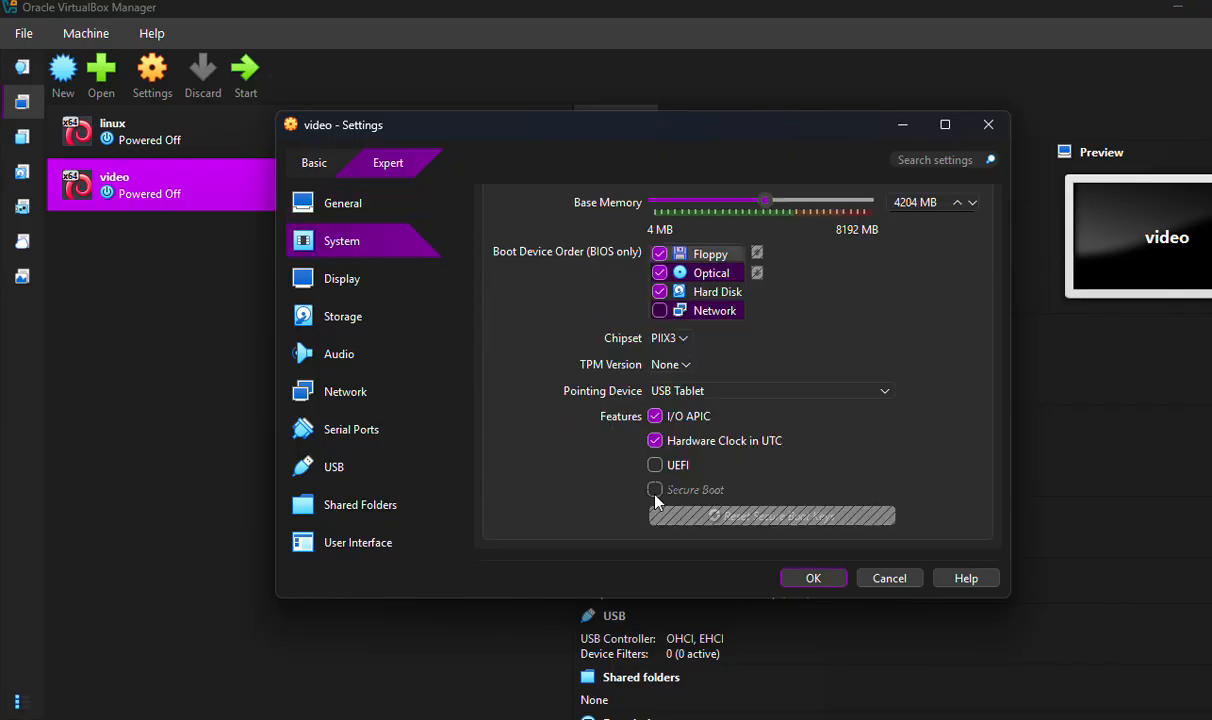
{"action": "scroll", "coordinate": [654, 490], "scroll_direction": "down", "scroll_amount": 4}
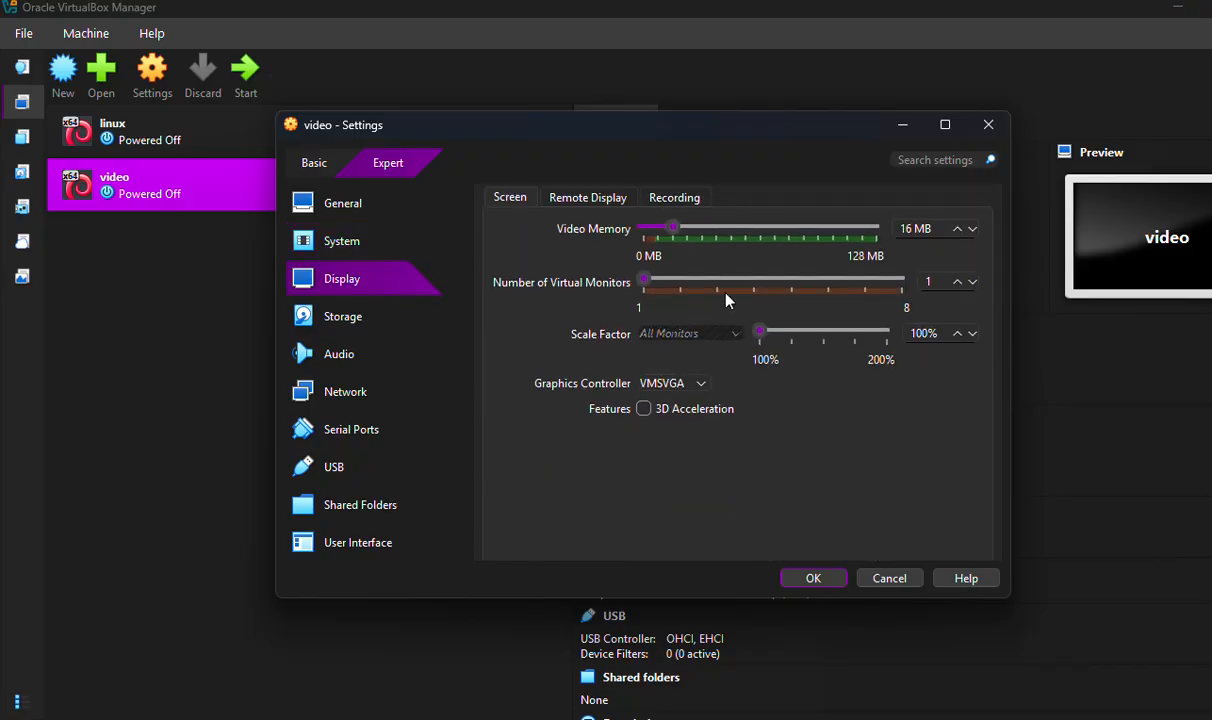
{"action": "scroll", "coordinate": [652, 479], "scroll_direction": "up", "scroll_amount": 3}
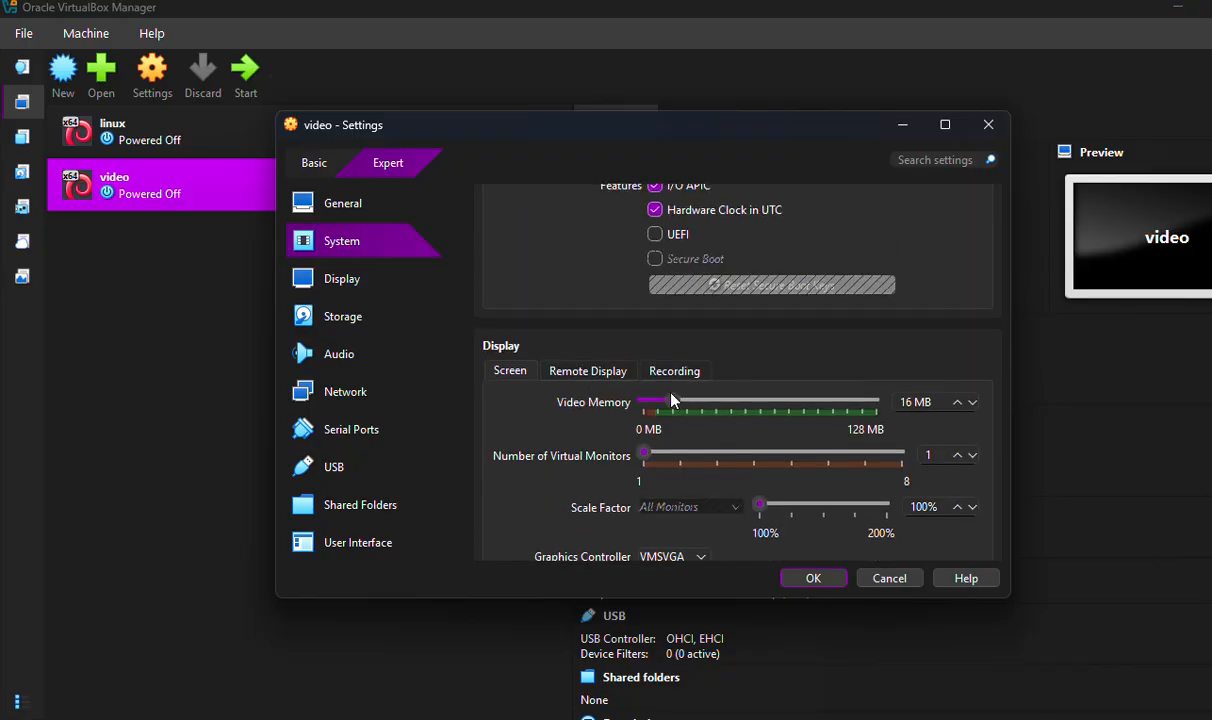
Set video memory to 128 MB with 3 virtual monitors and save the settings.
{"action": "left_click_drag", "start_coordinate": [670, 402], "coordinate": [876, 400]}
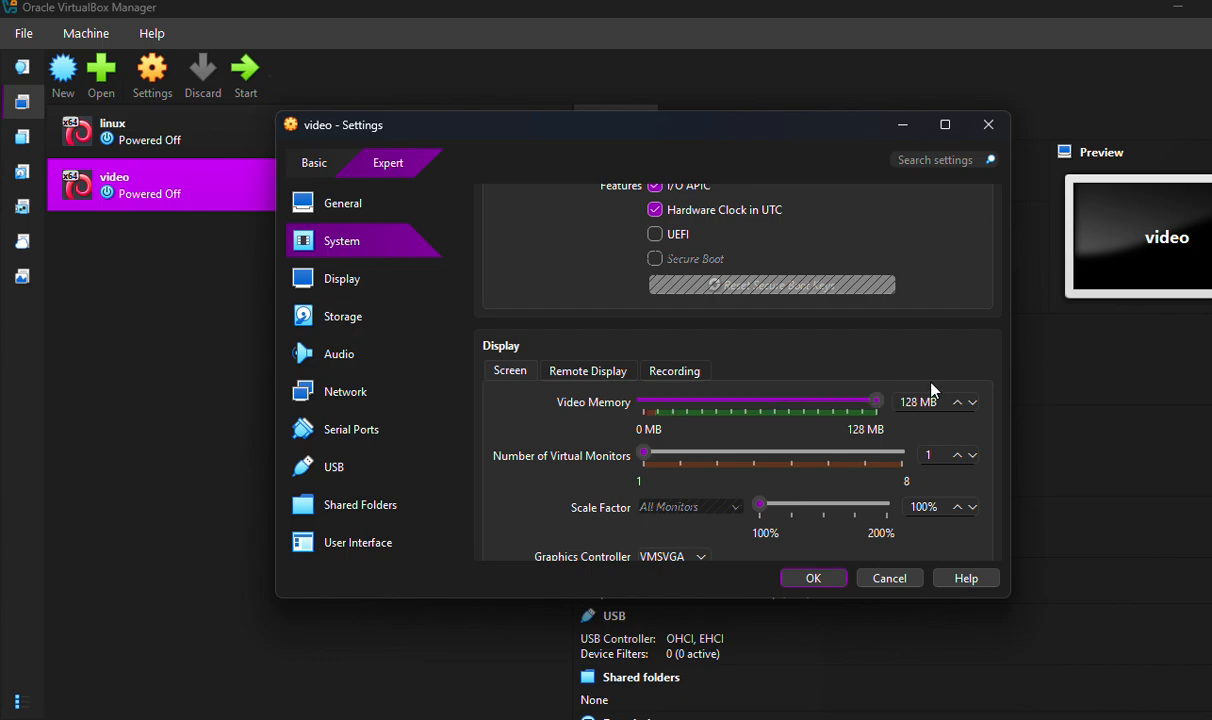
{"action": "left_click", "coordinate": [956, 453]}
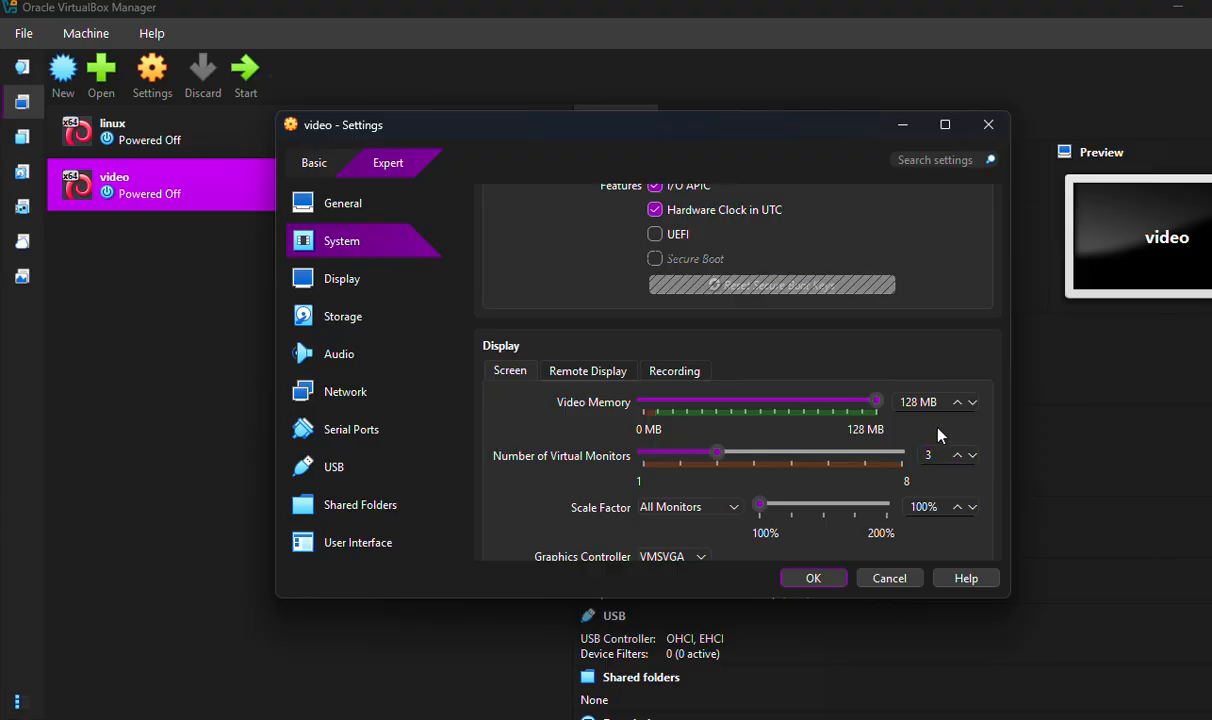
{"action": "scroll", "coordinate": [939, 430], "scroll_direction": "down", "scroll_amount": 6}
{"action": "scroll", "coordinate": [939, 435], "scroll_direction": "down", "scroll_amount": 3}
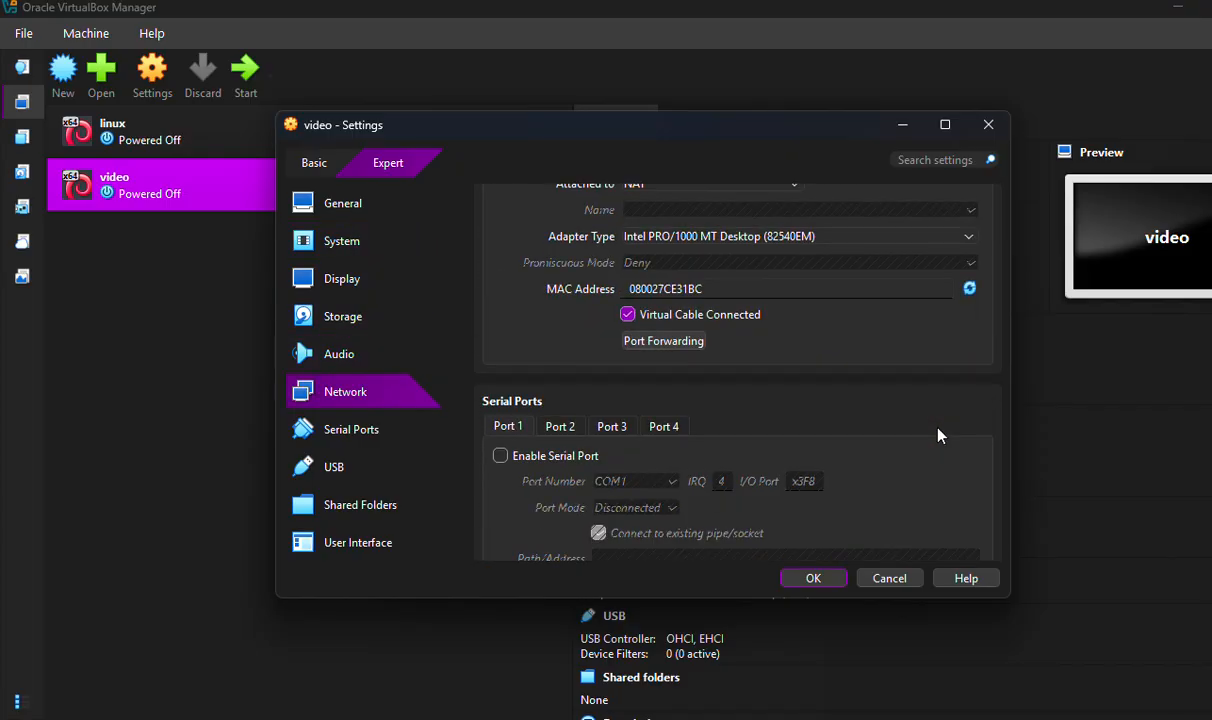
{"action": "scroll", "coordinate": [839, 409], "scroll_direction": "up", "scroll_amount": 3}
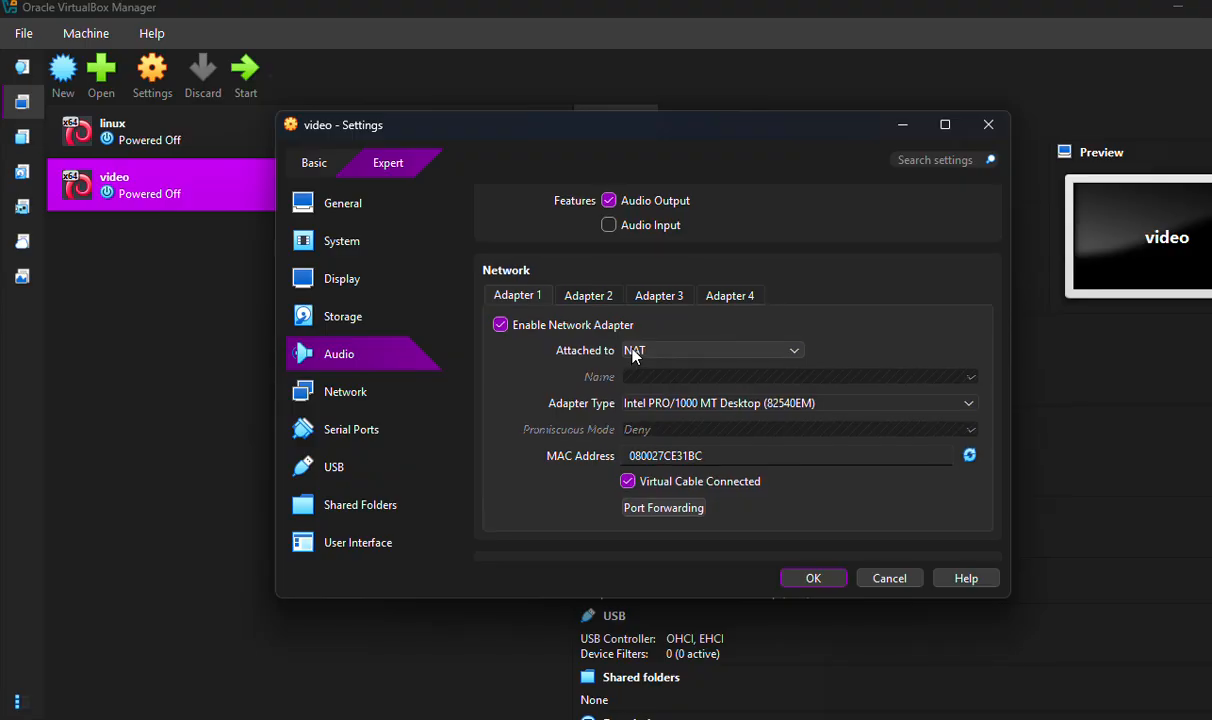
{"action": "scroll", "coordinate": [632, 355], "scroll_direction": "down", "scroll_amount": 3}
{"action": "scroll", "coordinate": [632, 355], "scroll_direction": "down", "scroll_amount": 5}
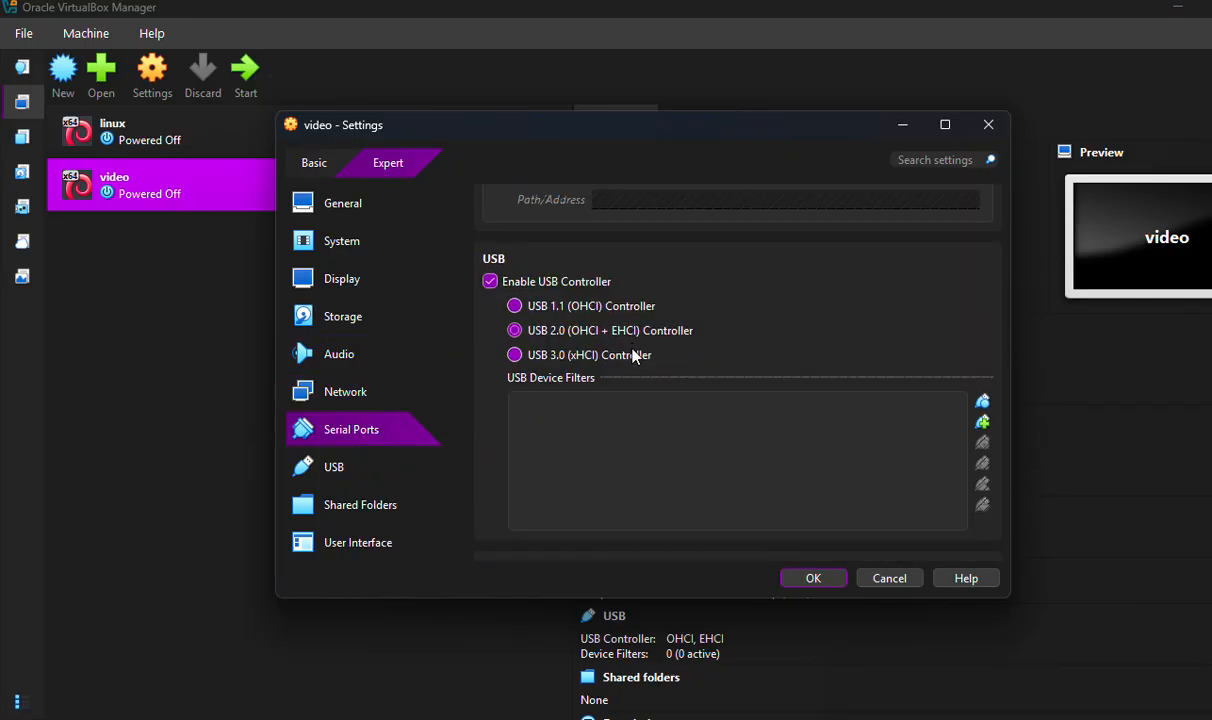
{"action": "scroll", "coordinate": [607, 321], "scroll_direction": "up", "scroll_amount": 1}
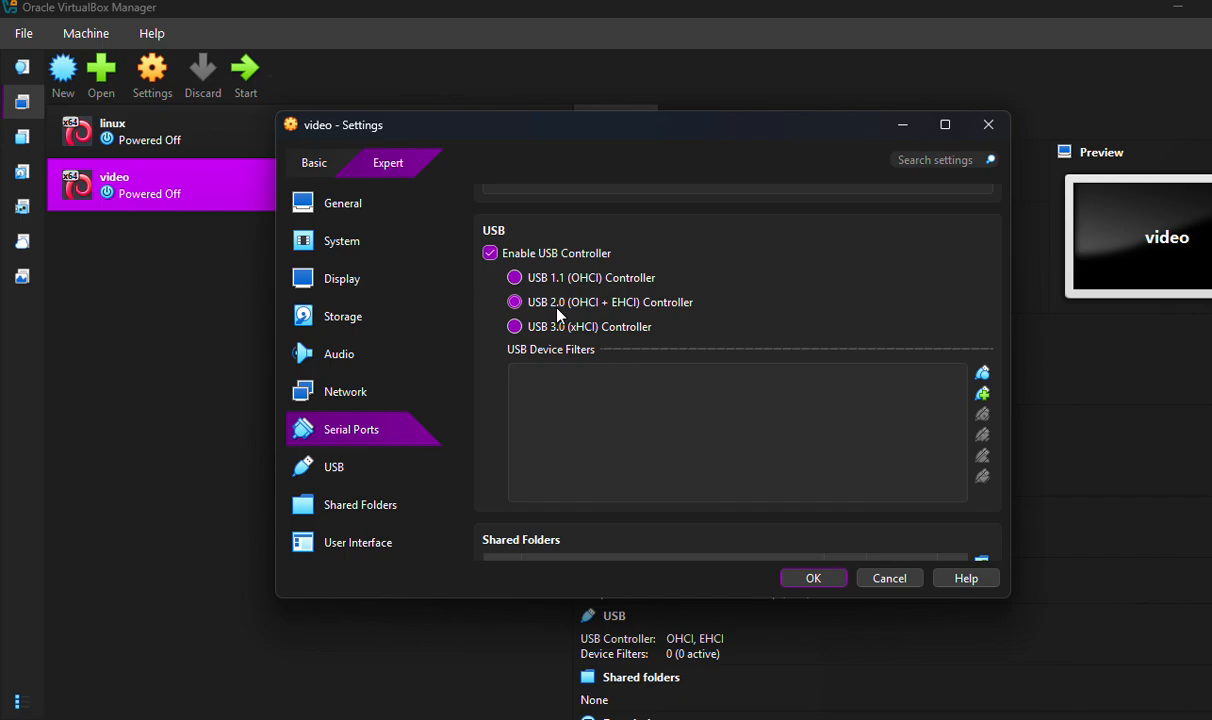
{"action": "scroll", "coordinate": [557, 315], "scroll_direction": "down", "scroll_amount": 3}
{"action": "scroll", "coordinate": [557, 315], "scroll_direction": "down", "scroll_amount": 3}
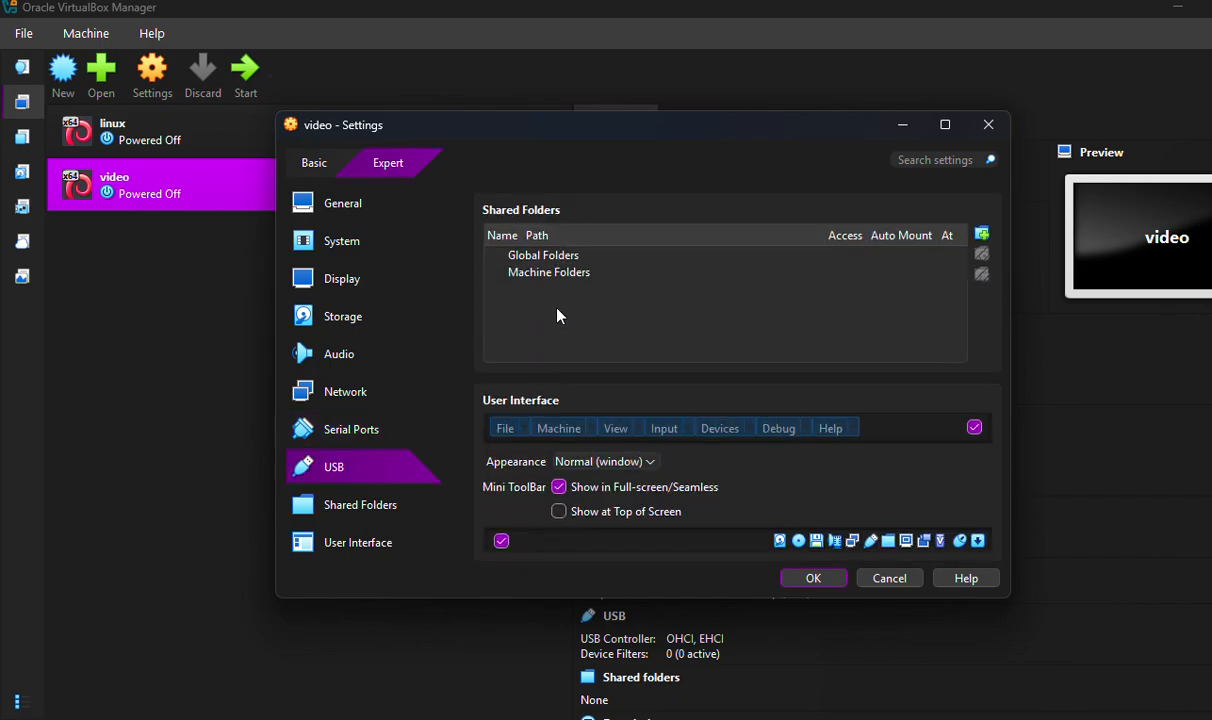
{"action": "left_click", "coordinate": [800, 578]}
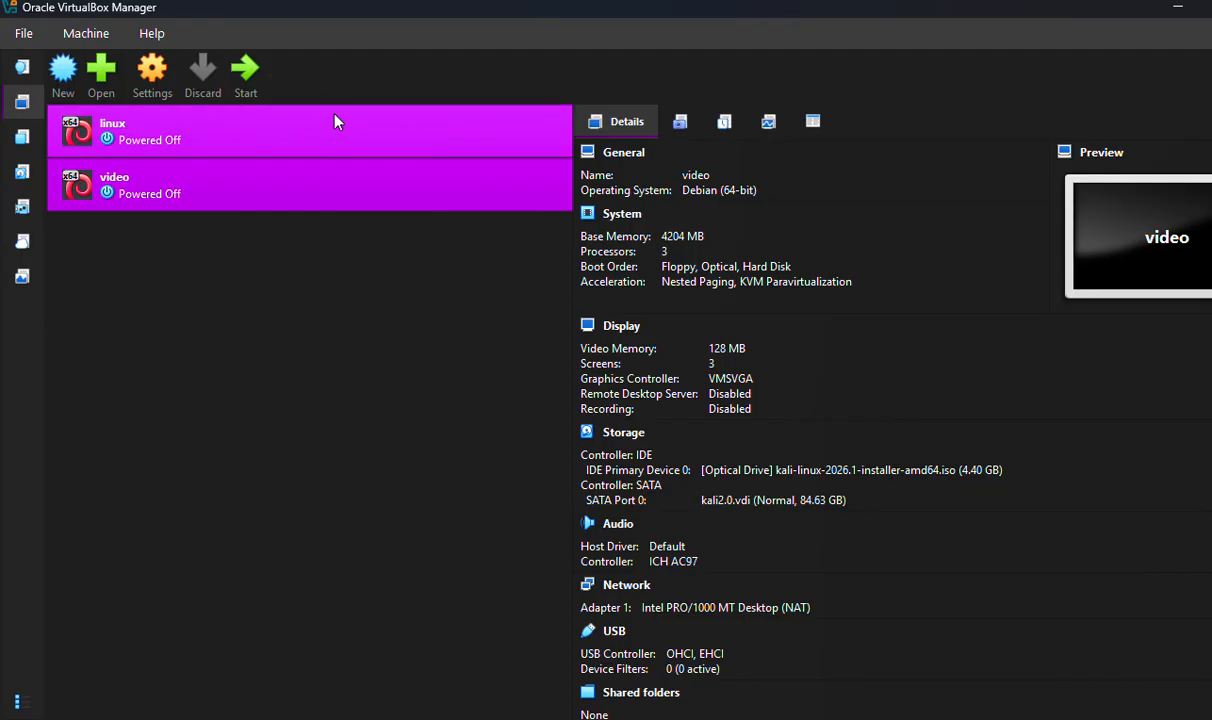
Select the linux VM in the machine list to show its details.
{"action": "left_click", "coordinate": [336, 121]}
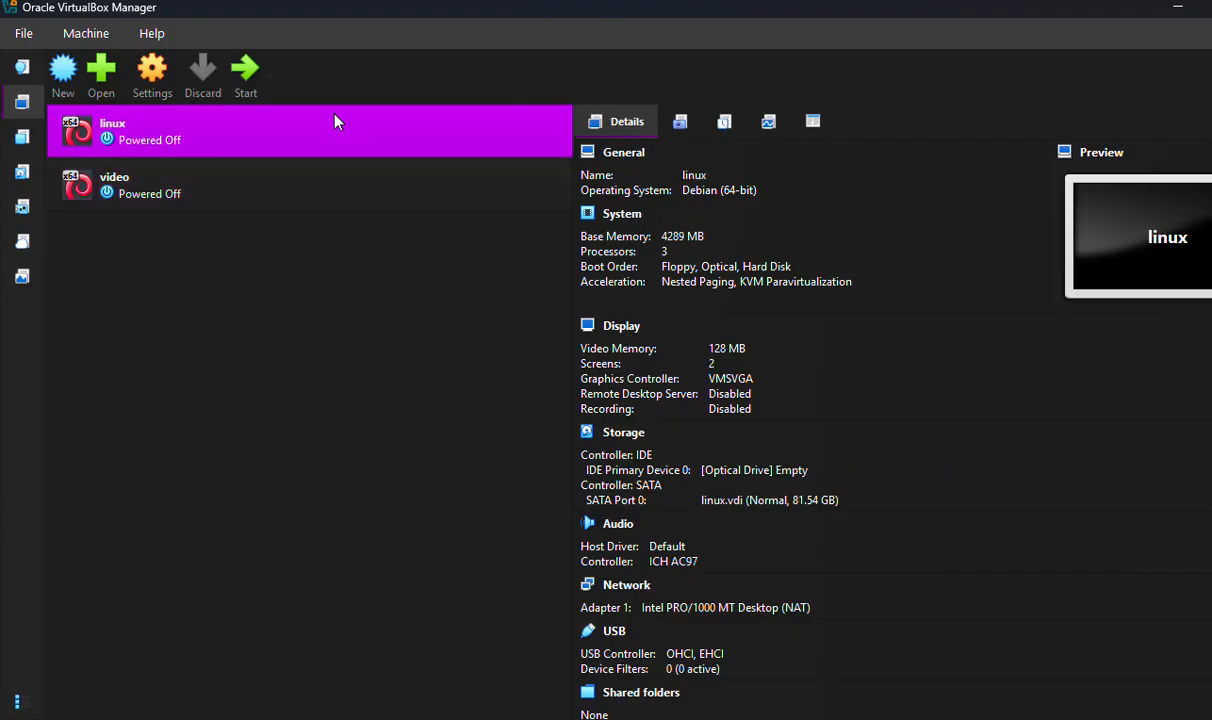
Start the linux VM, halt the GRUB countdown, and bring its restored window to the front.
{"action": "left_click", "coordinate": [246, 78]}
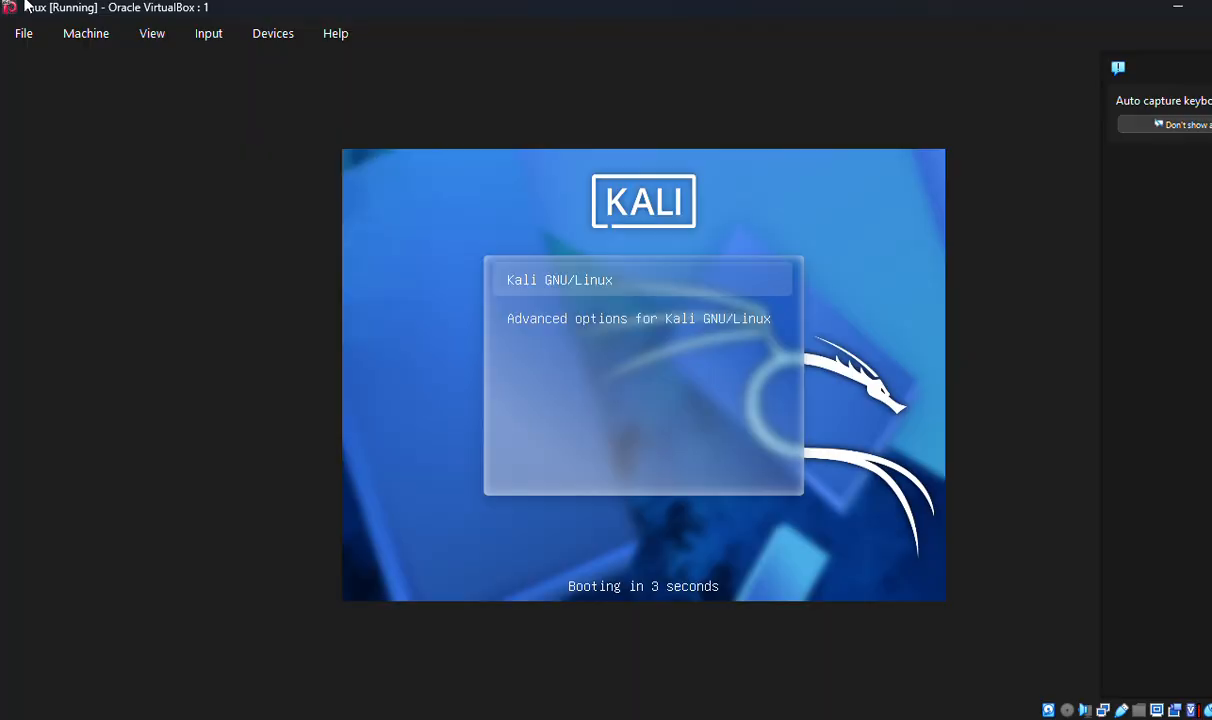
{"action": "key", "text": "Return"}
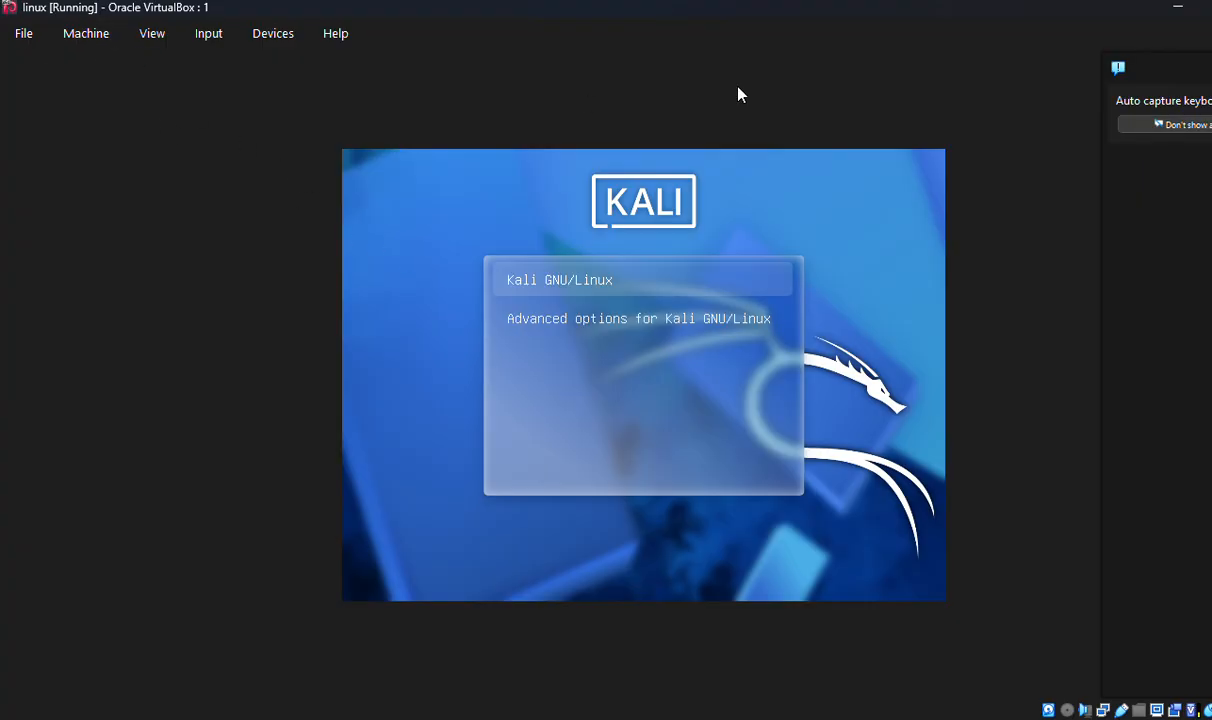
{"action": "double_click", "coordinate": [852, 21]}
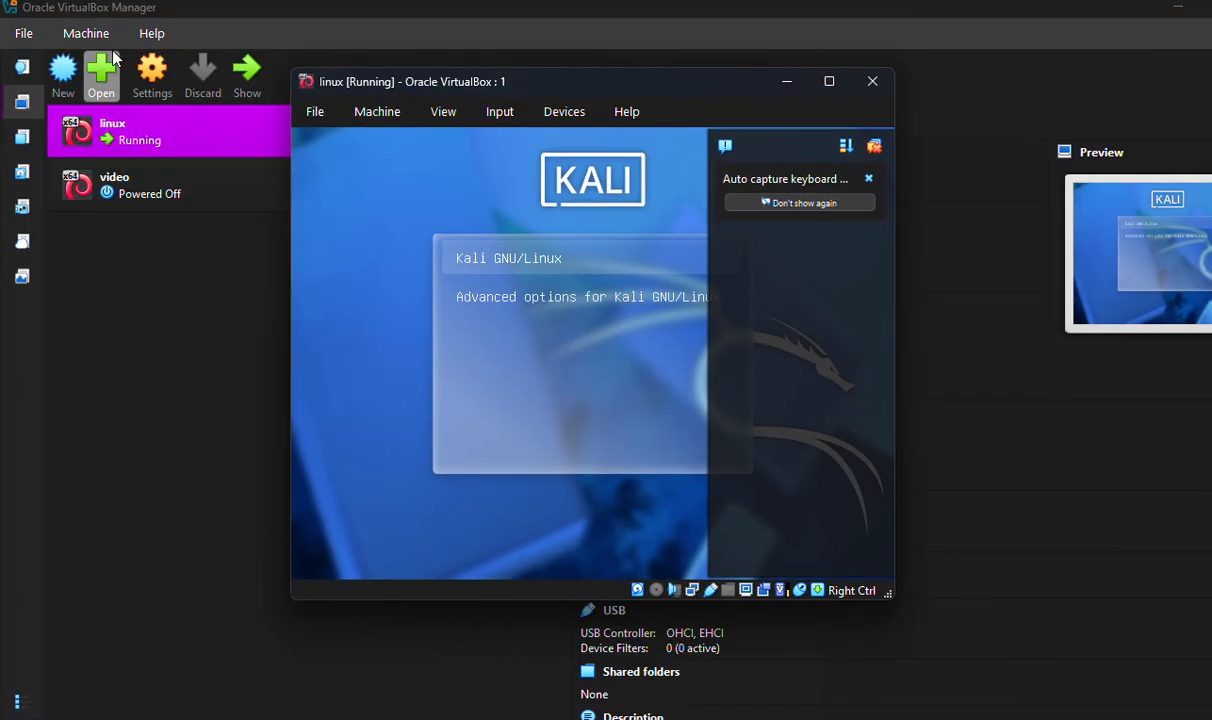
{"action": "left_click", "coordinate": [170, 141]}
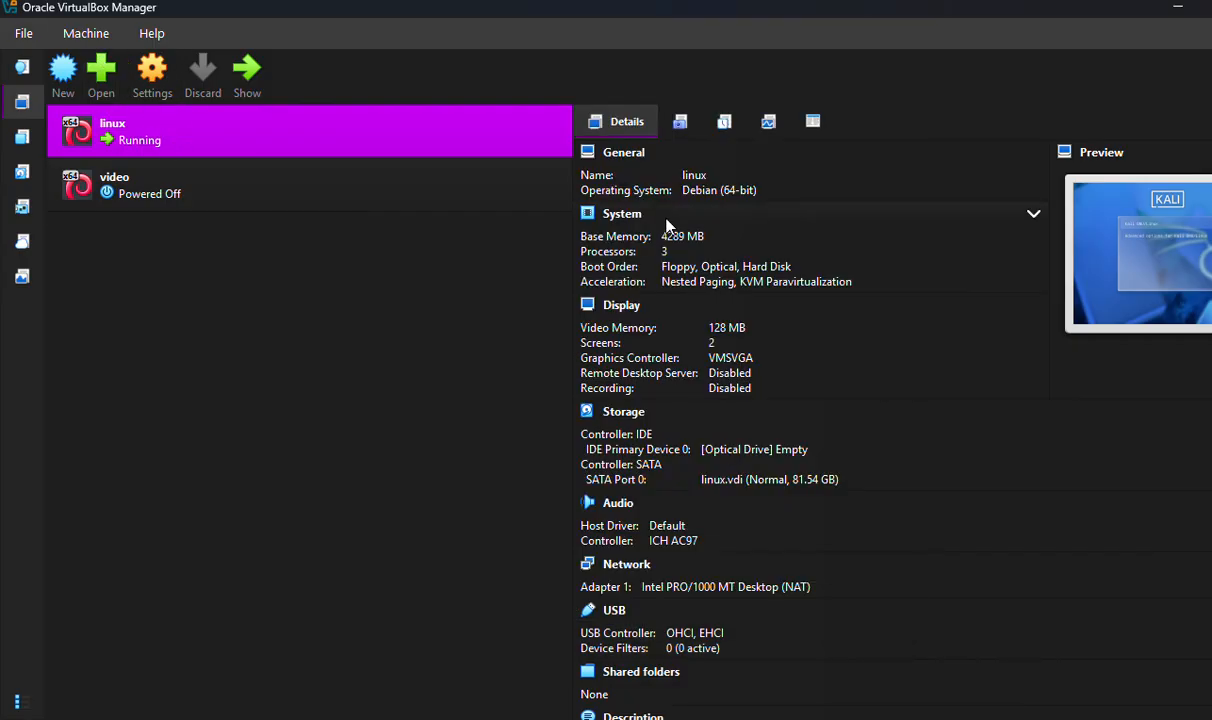
{"action": "left_click", "coordinate": [245, 76]}
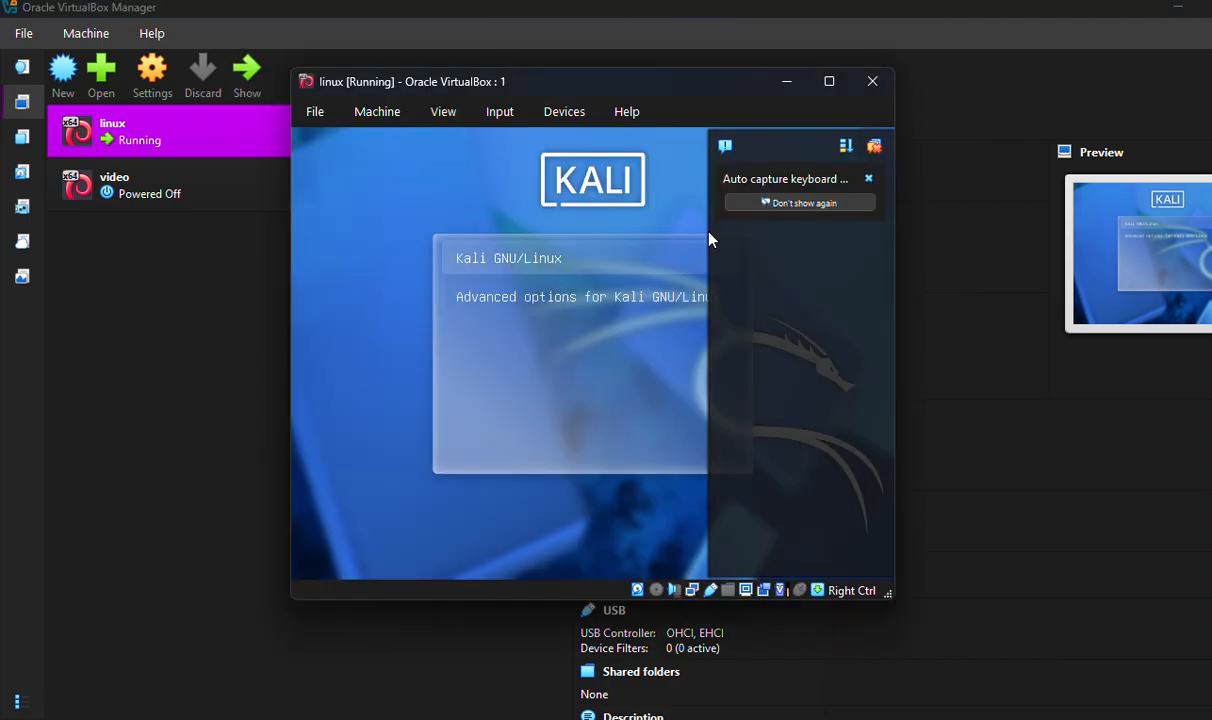
{"action": "left_click", "coordinate": [721, 146]}
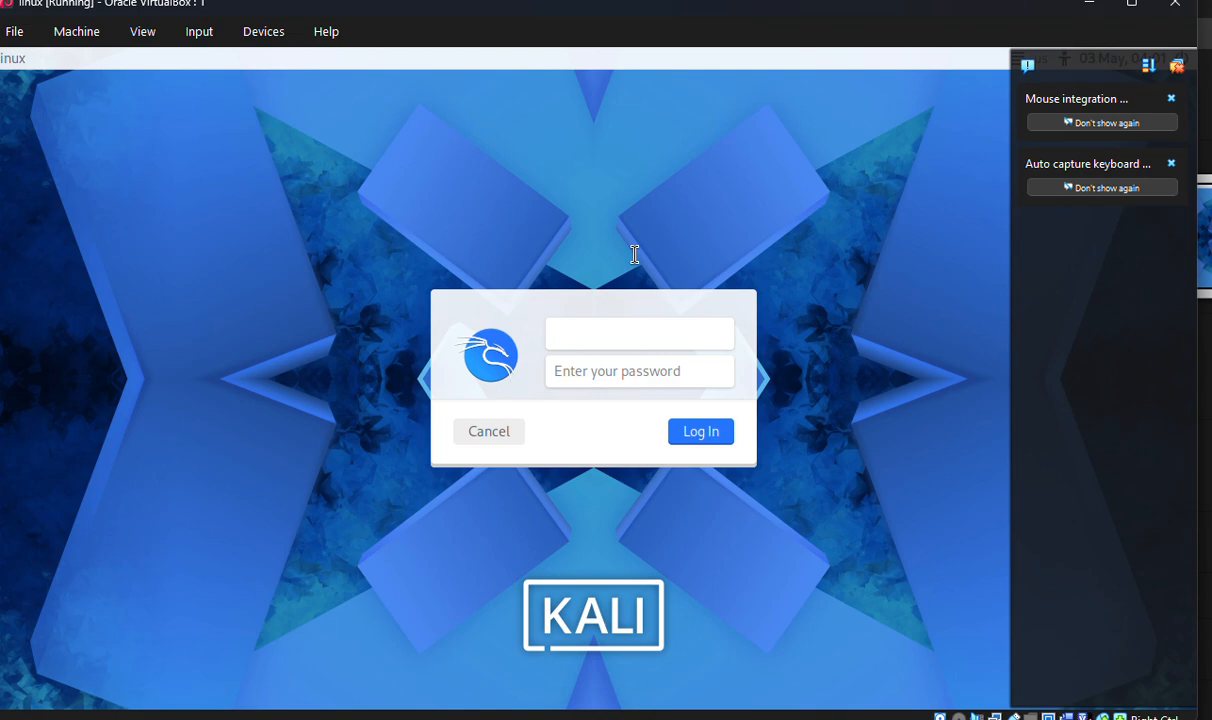
Log in to Kali by entering the account username and password and submitting.
{"action": "type", "text": "who"}
{"action": "key", "text": "Tab"}
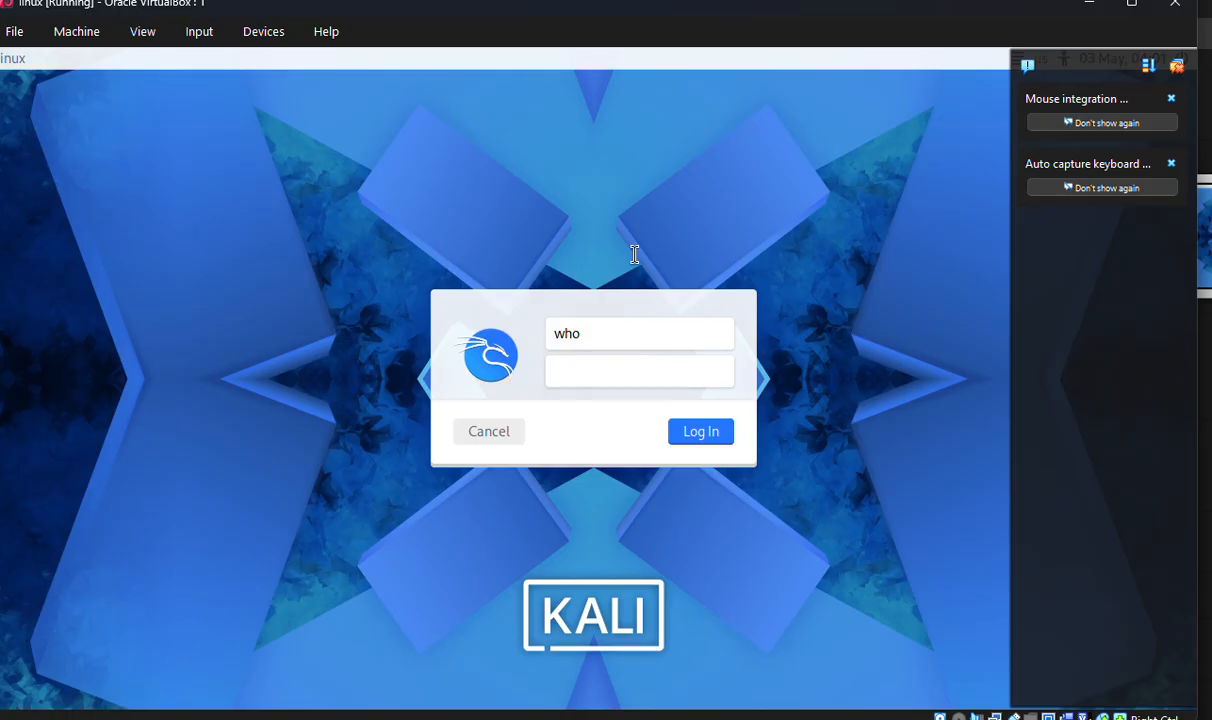
{"action": "key", "text": "Tab"}
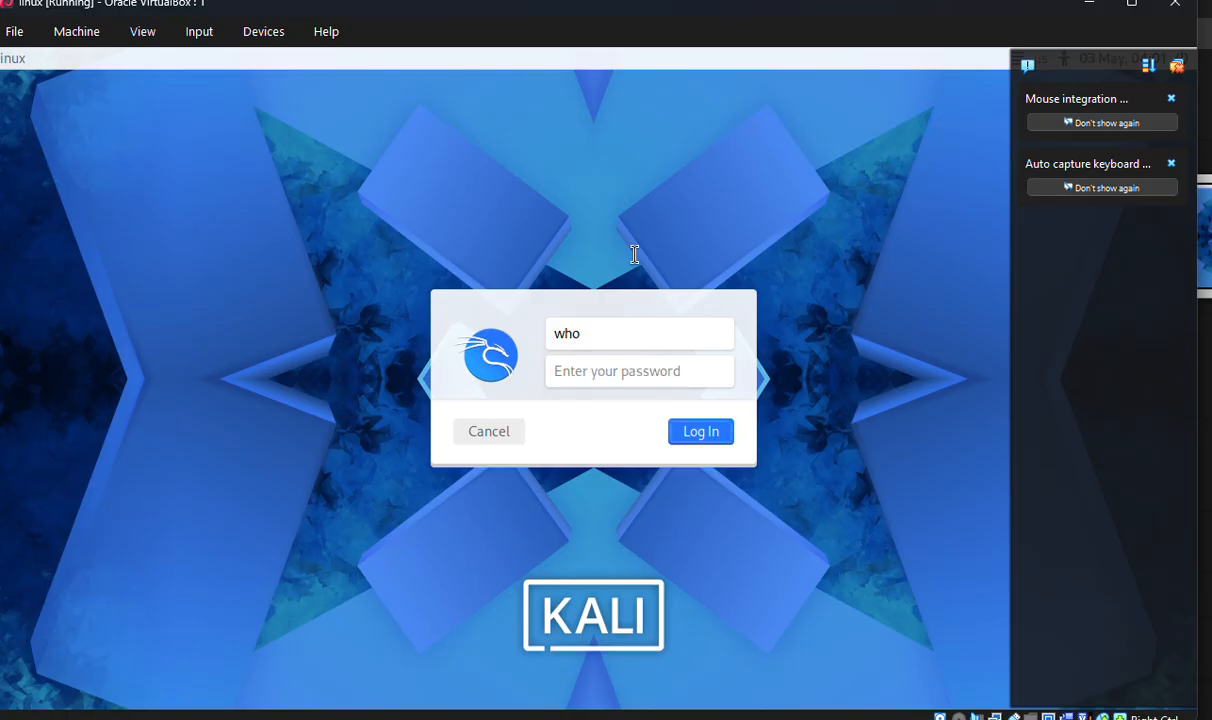
{"action": "left_click", "coordinate": [561, 374]}
{"action": "type", "text": "kal"}
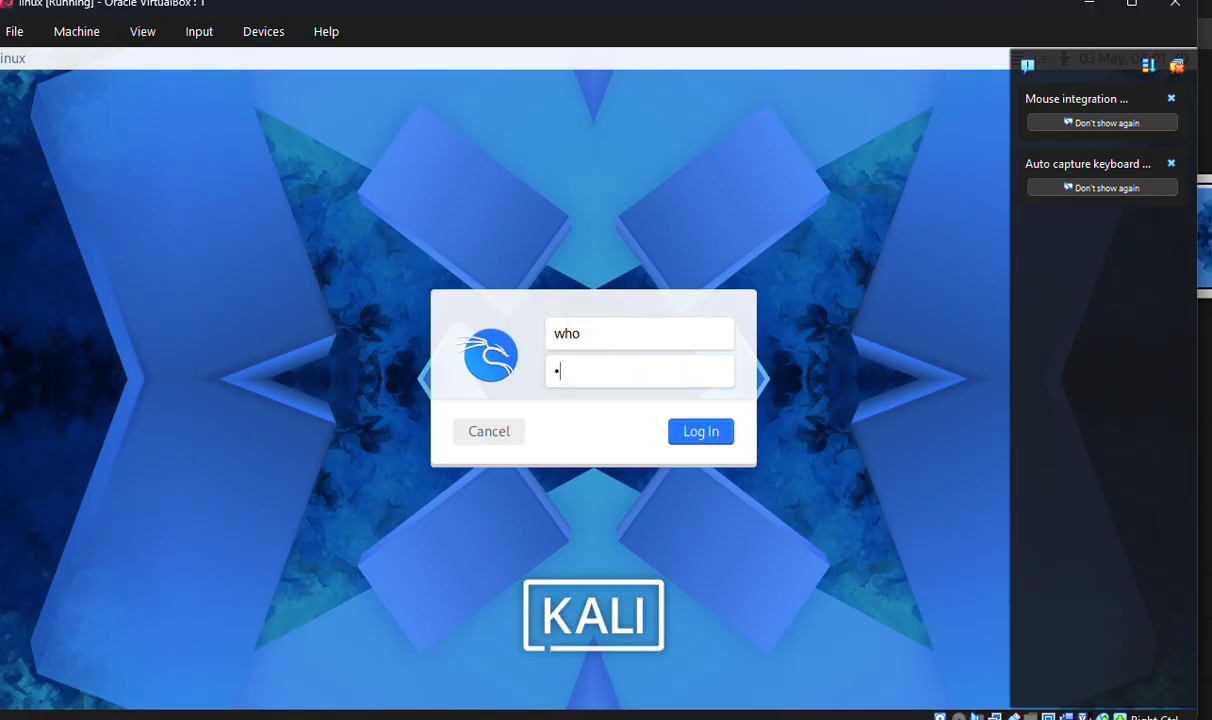
{"action": "type", "text": "••••"}
{"action": "left_click", "coordinate": [702, 442]}
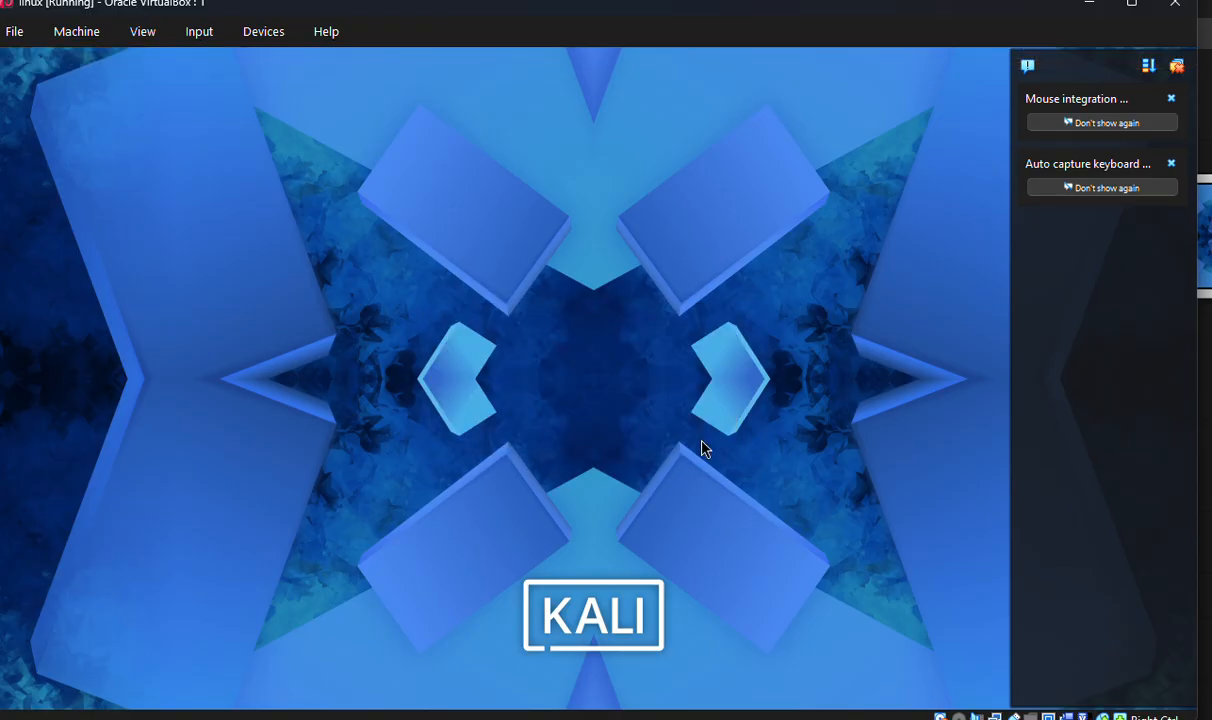